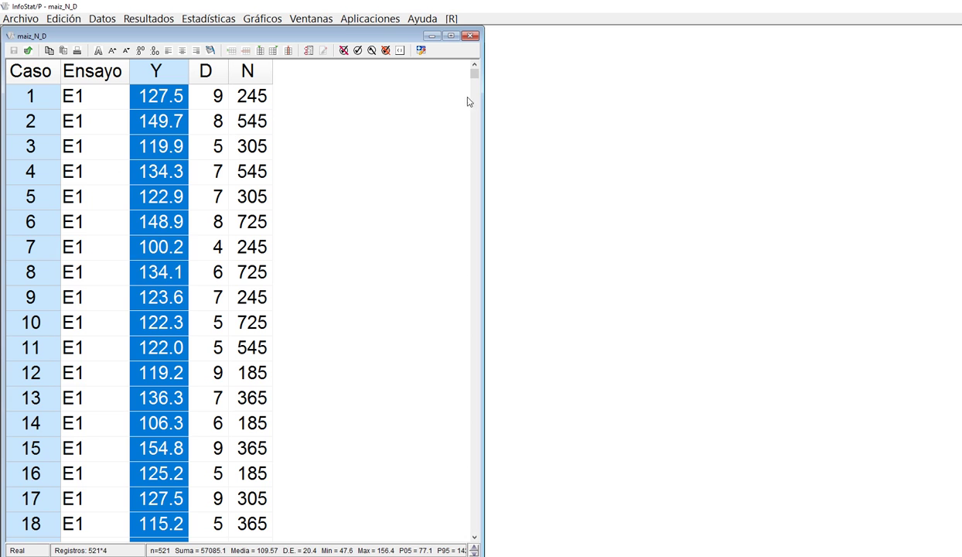
Examine the D and N variables of the maiz_N_D table, including individual D values, using their column summaries
left_click_drag(477, 76, 293, 79)
left_click(203, 68)
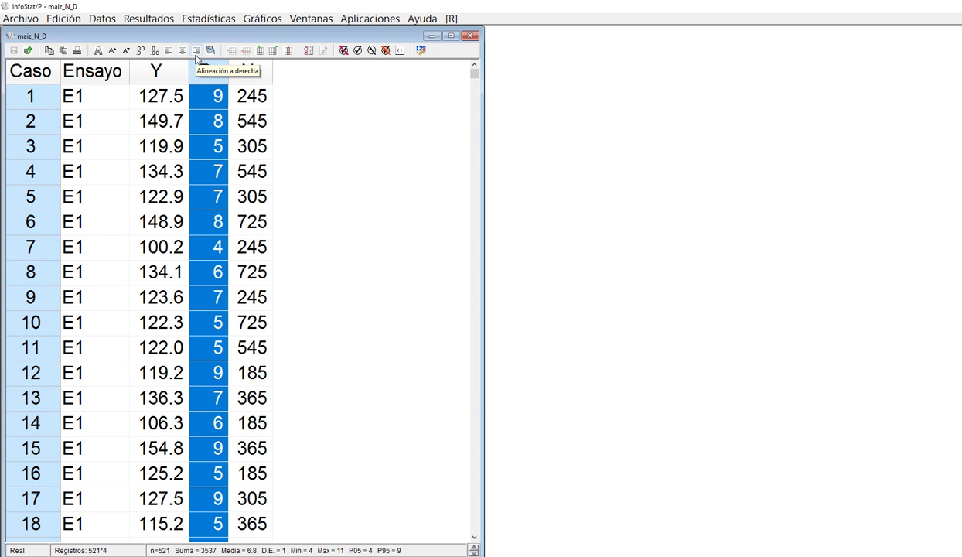
left_click(211, 101)
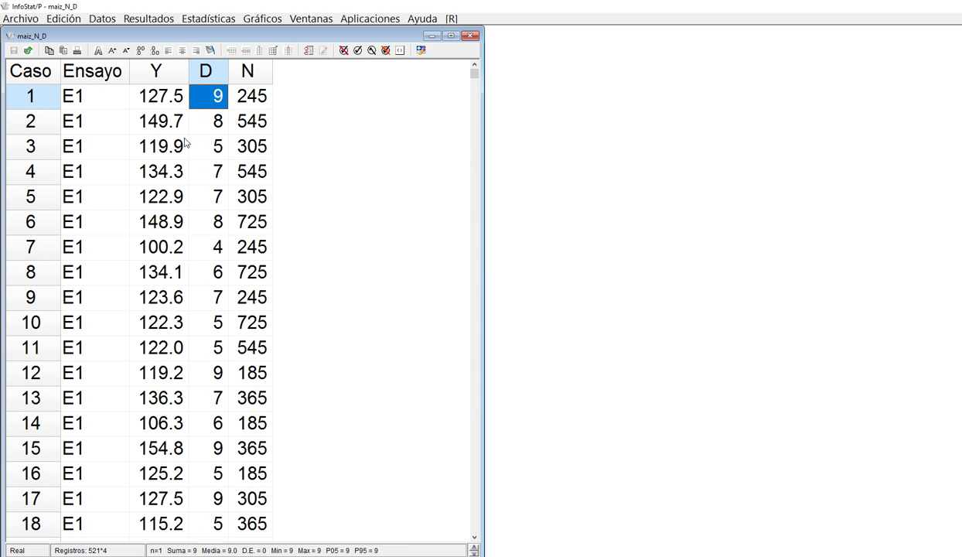
left_click(210, 151)
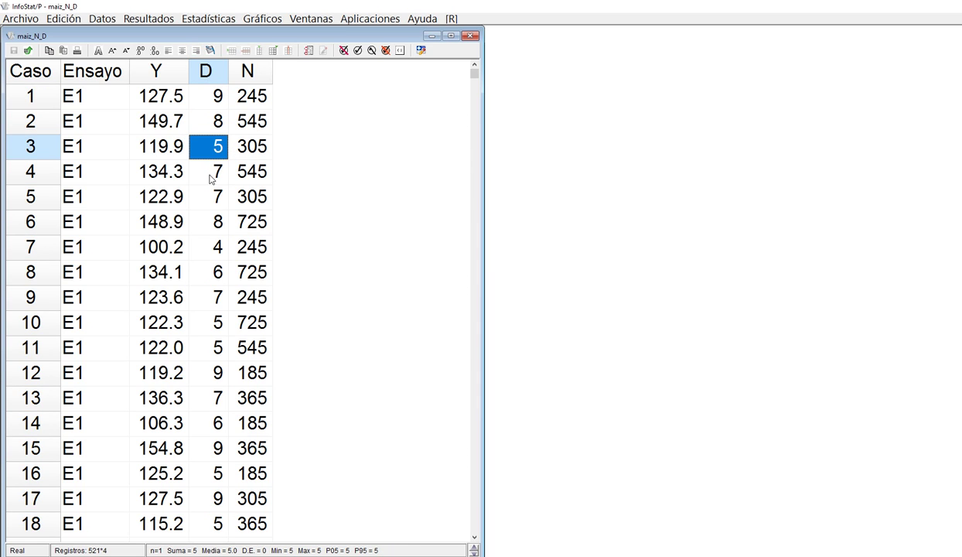
left_click(246, 72)
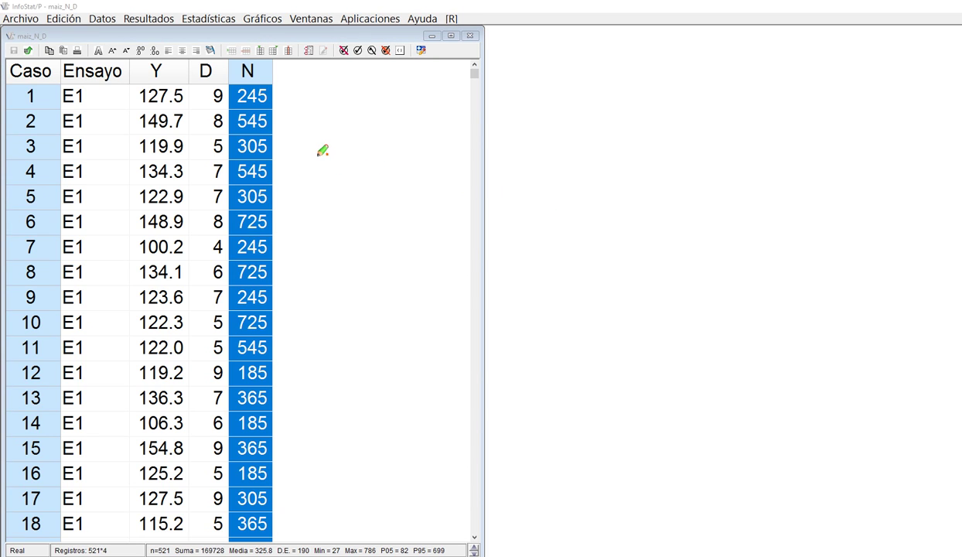
mouse_move(317, 145)
left_mouse_down()
mouse_move(338, 161)
mouse_move(323, 198)
left_mouse_up()
left_click_drag(369, 167, 385, 167)
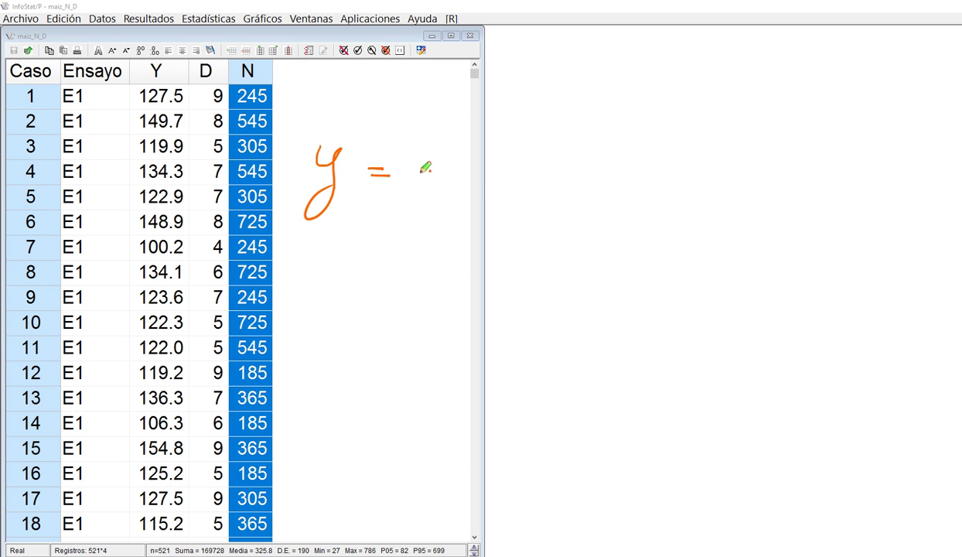
mouse_move(203, 61)
left_mouse_down()
mouse_move(207, 80)
mouse_move(204, 60)
mouse_move(230, 80)
mouse_move(249, 60)
left_mouse_up()
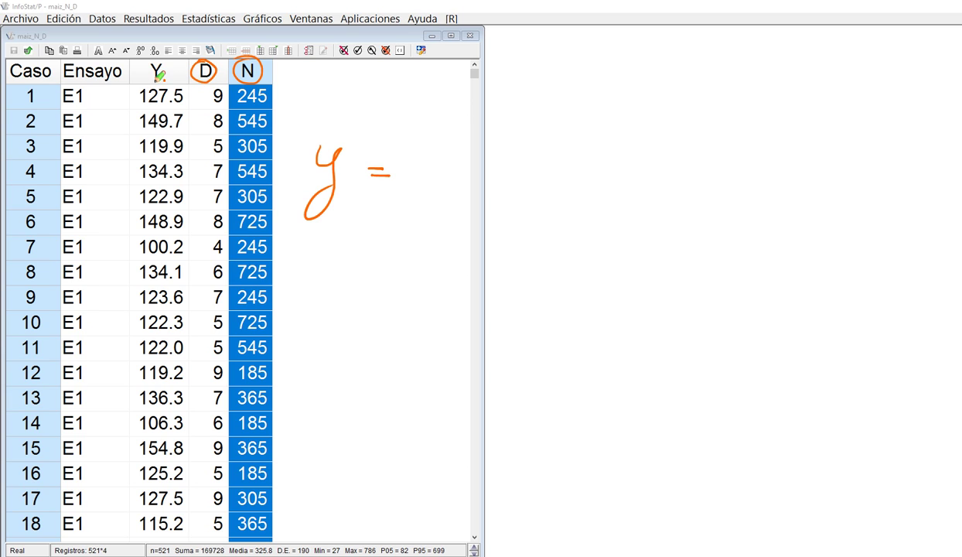
mouse_move(121, 64)
left_mouse_down()
mouse_move(93, 60)
mouse_move(59, 77)
mouse_move(131, 89)
mouse_move(132, 71)
left_mouse_up()
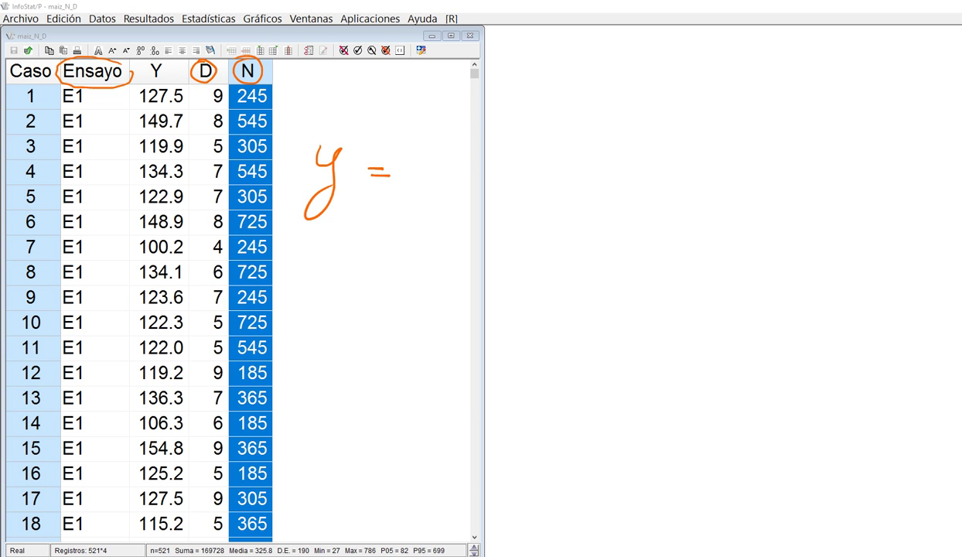
key("Escape")
Inspect the Ensayo column's summary and handwrite the model y = β0 + β1D + β2N + b + e beside the table
left_click(93, 71)
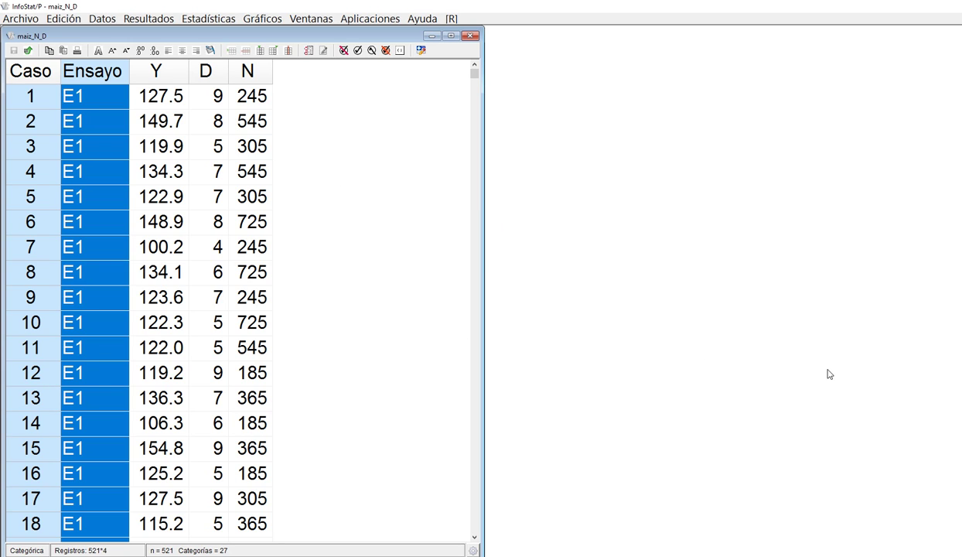
key("ctrl+2")
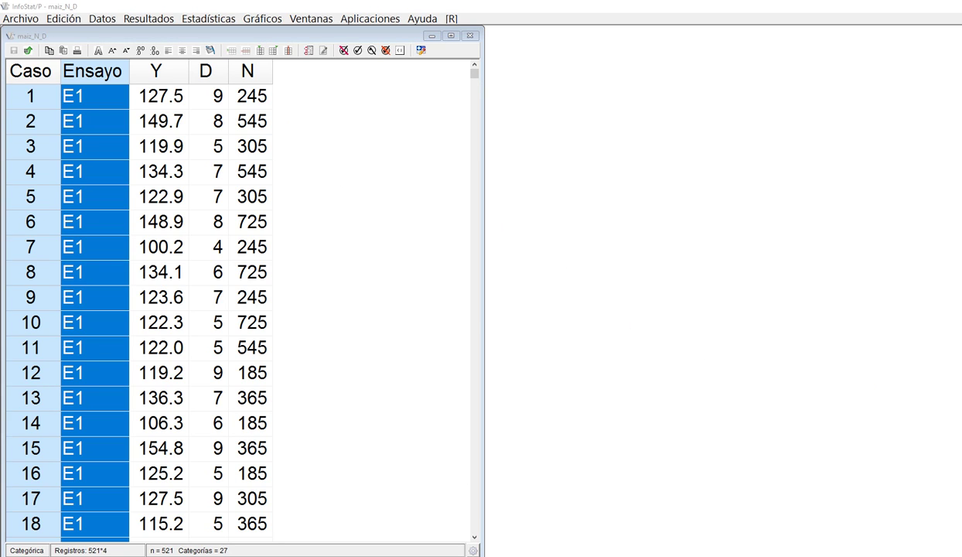
mouse_move(311, 150)
left_mouse_down()
mouse_move(297, 206)
mouse_move(313, 185)
left_mouse_up()
left_click_drag(338, 169, 349, 160)
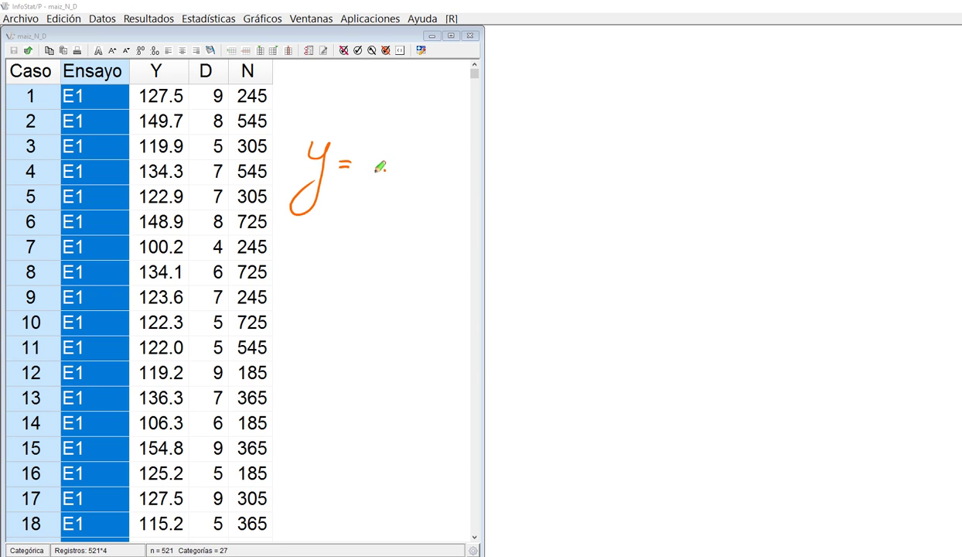
mouse_move(357, 188)
left_mouse_down()
mouse_move(369, 149)
mouse_move(376, 164)
mouse_move(408, 160)
left_mouse_up()
mouse_move(401, 153)
left_mouse_down()
mouse_move(400, 169)
mouse_move(427, 151)
mouse_move(450, 166)
mouse_move(469, 163)
mouse_move(475, 147)
left_mouse_up()
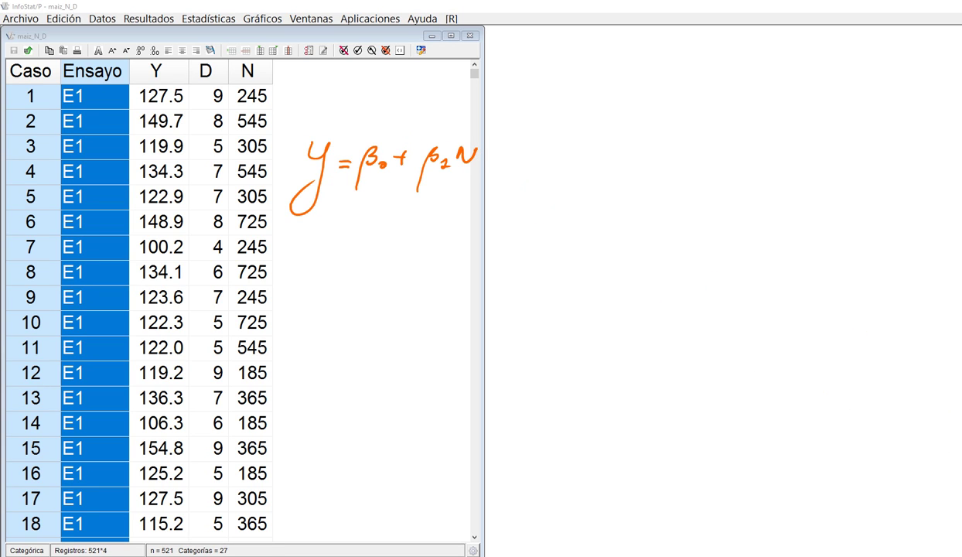
left_click_drag(475, 149, 487, 165)
mouse_move(458, 152)
left_mouse_down()
mouse_move(460, 168)
mouse_move(502, 161)
left_mouse_up()
mouse_move(492, 152)
left_mouse_down()
mouse_move(490, 174)
mouse_move(518, 154)
mouse_move(537, 164)
mouse_move(564, 151)
left_mouse_up()
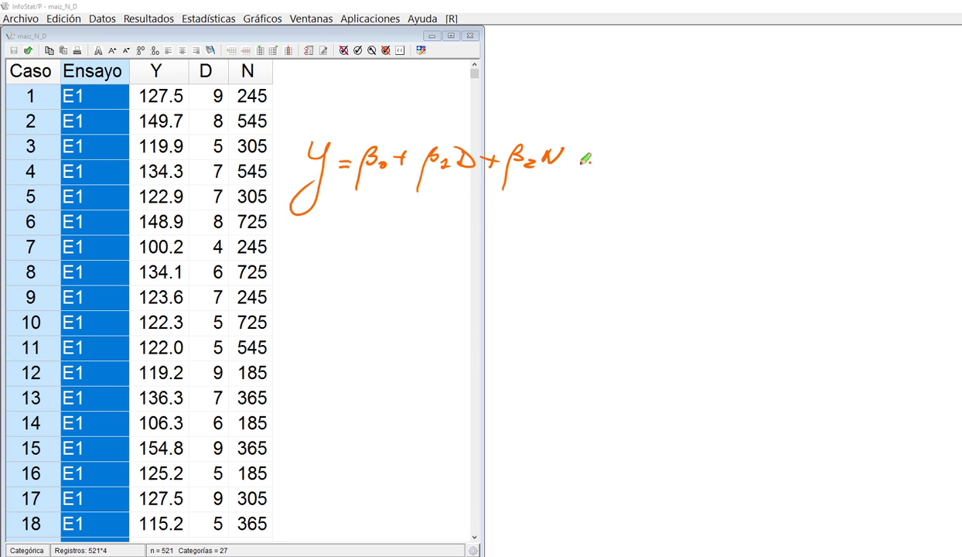
mouse_move(570, 157)
left_mouse_down()
mouse_move(583, 156)
mouse_move(576, 164)
left_mouse_up()
mouse_move(594, 147)
left_mouse_down()
mouse_move(592, 164)
mouse_move(603, 158)
left_mouse_up()
mouse_move(625, 147)
left_mouse_down()
mouse_move(625, 163)
mouse_move(635, 154)
mouse_move(668, 160)
left_mouse_up()
Add the i and j subscripts to the handwritten equation, circle the D and N values of case 1, and clear the annotations
left_click_drag(482, 171, 484, 178)
left_click(484, 166)
left_click_drag(554, 168, 554, 175)
left_click(556, 164)
left_click_drag(325, 162, 328, 173)
left_click(329, 158)
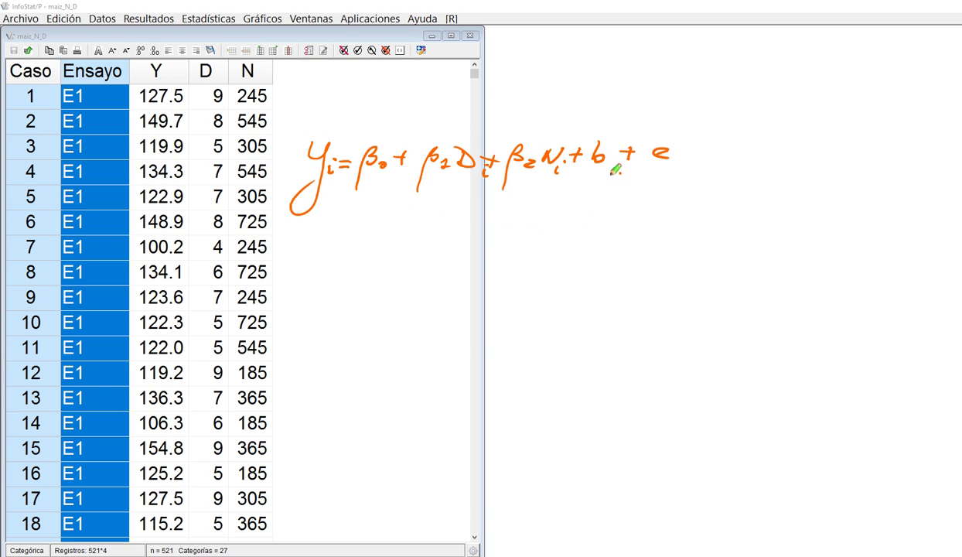
left_click_drag(605, 167, 610, 169)
left_click_drag(675, 158, 681, 175)
left_click_drag(220, 89, 274, 99)
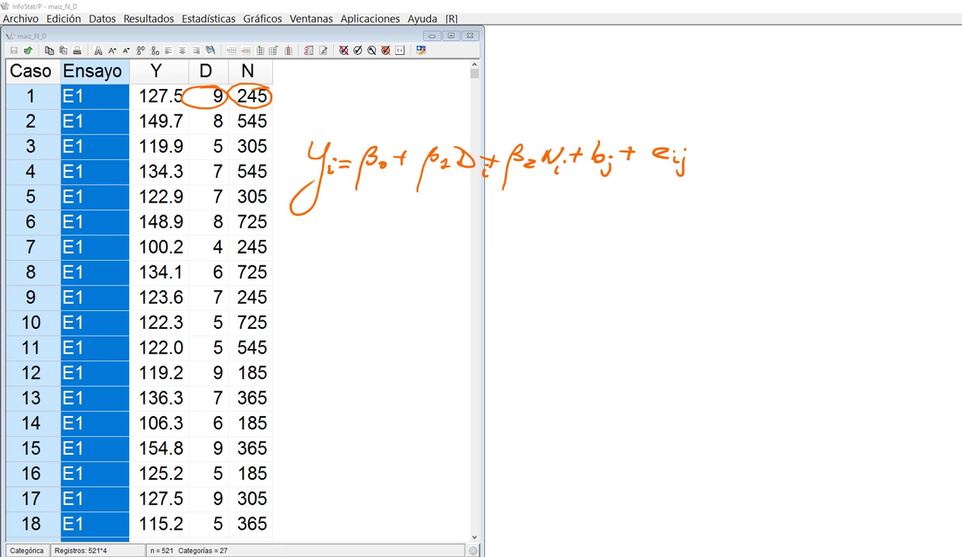
key("Escape")
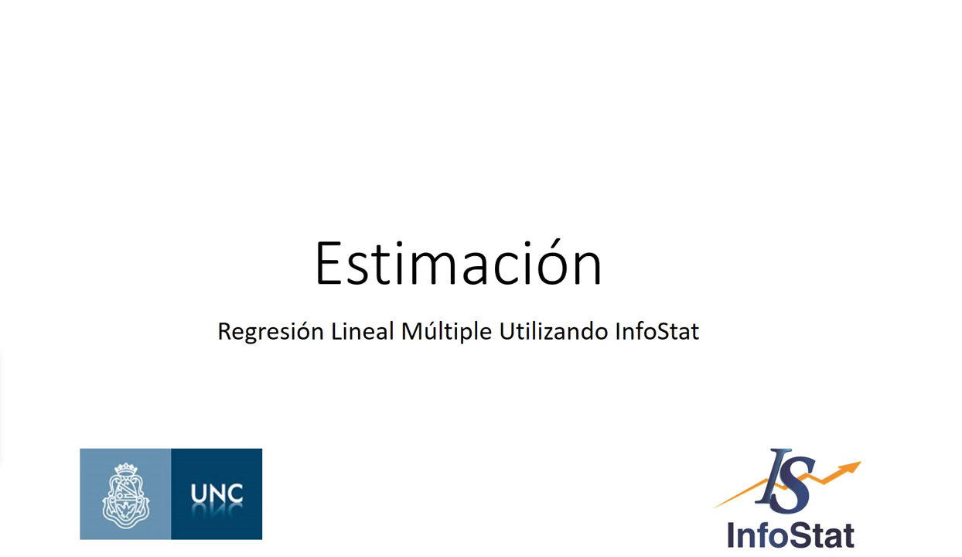
Return to InfoStat, start a general and mixed linear model estimation, and assign Y as the dependent variable
key("alt+Tab")
key("Tab")
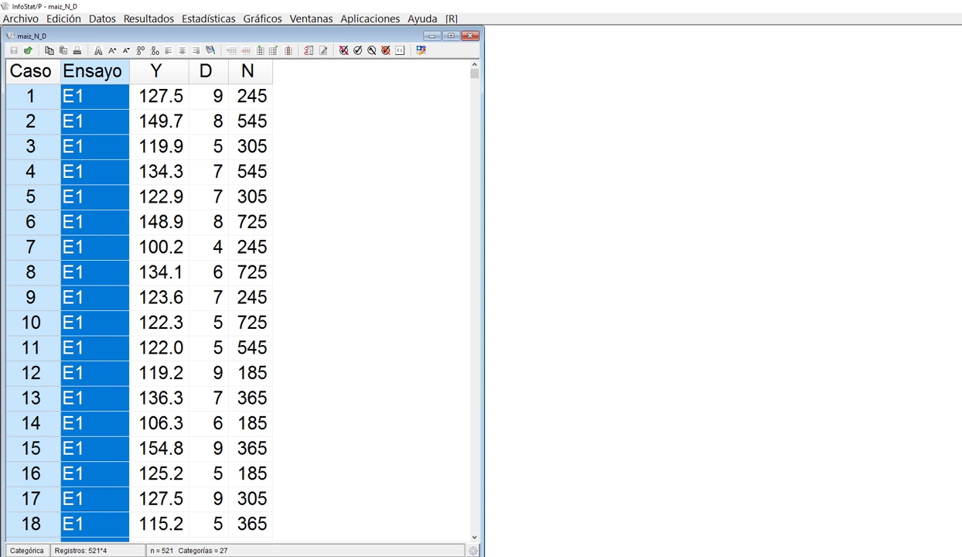
left_click(211, 21)
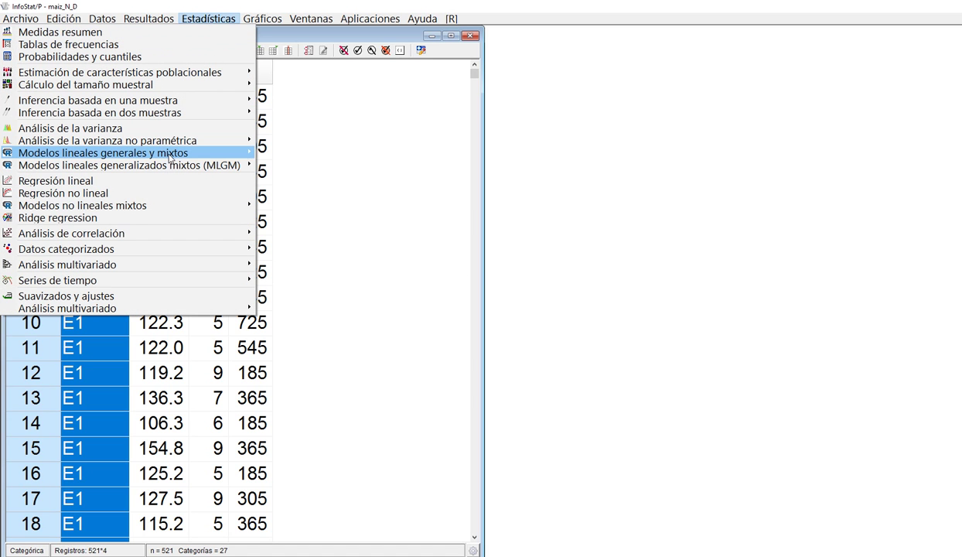
mouse_move(179, 157)
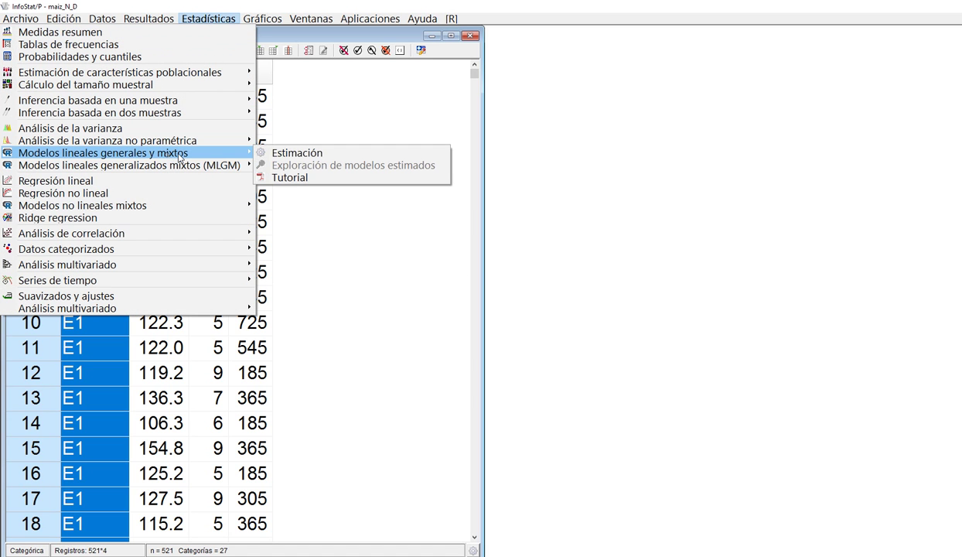
left_click(285, 158)
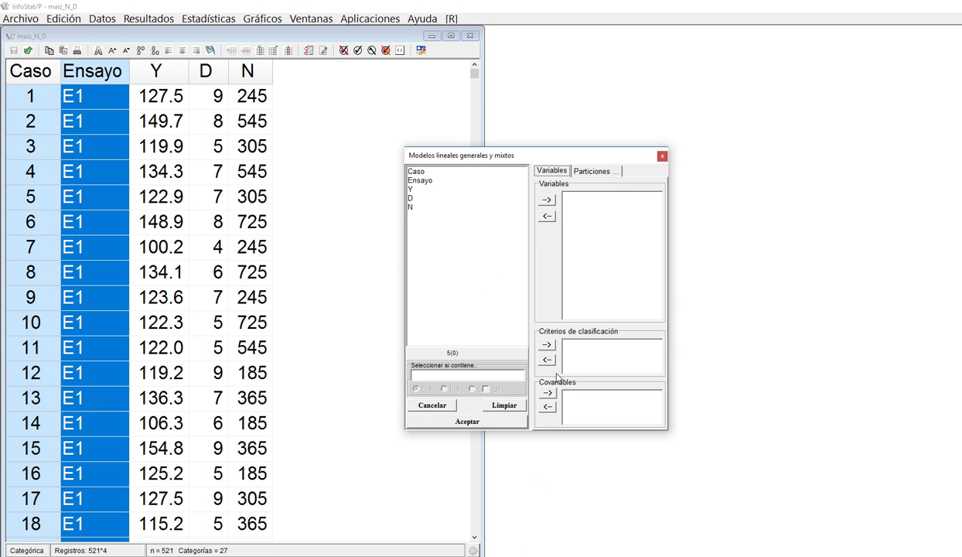
left_click(415, 189)
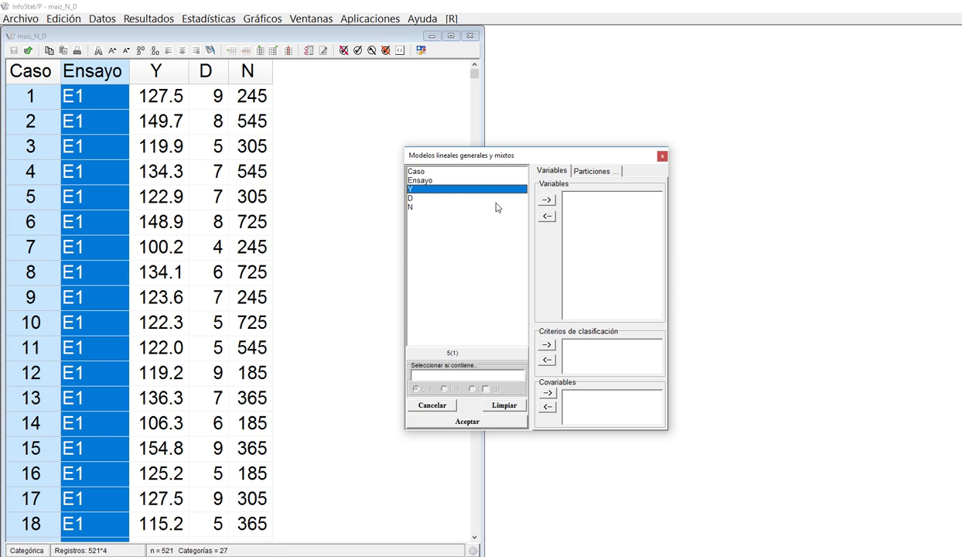
left_click(547, 201)
Assign D and N as covariates and Ensayo as the classification criterion, and accept the variable selection
left_click_drag(410, 189, 410, 201)
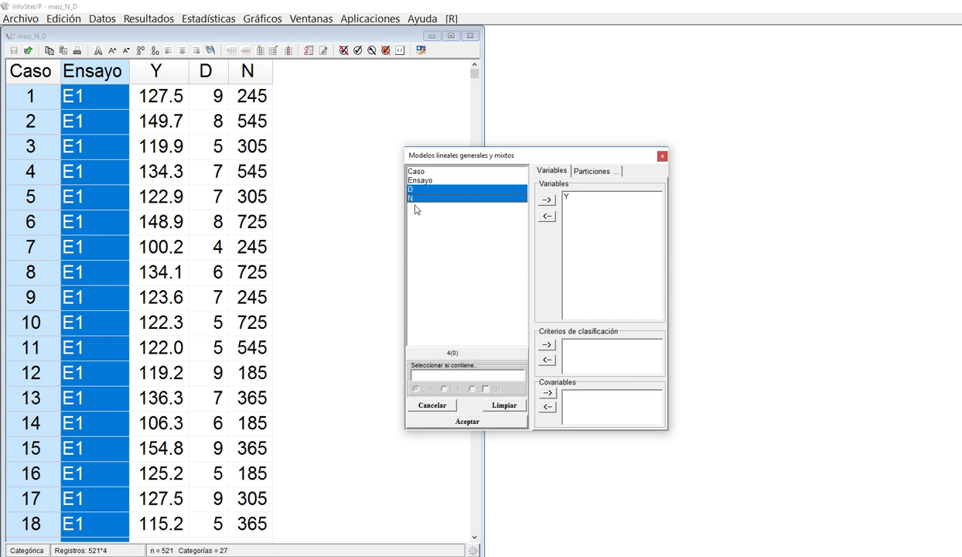
left_click(547, 392)
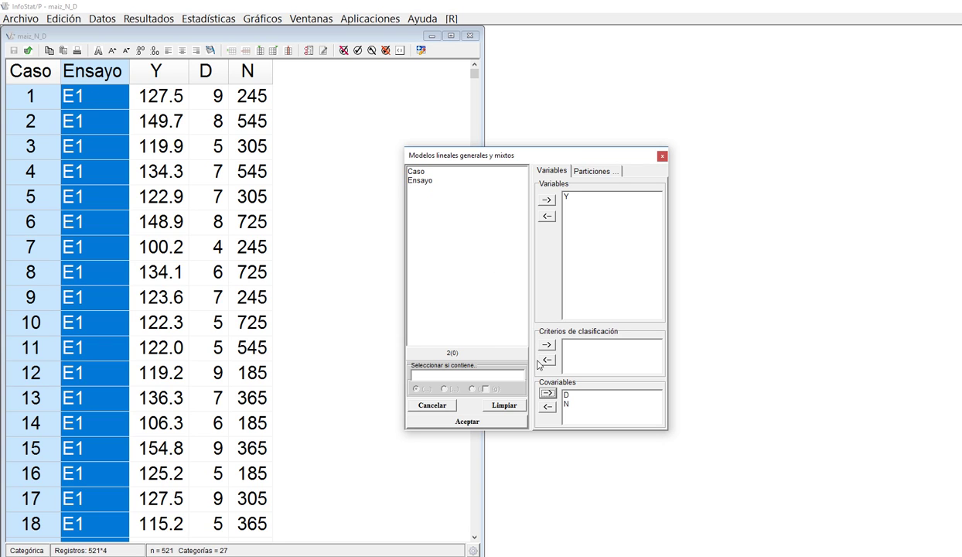
left_click(414, 180)
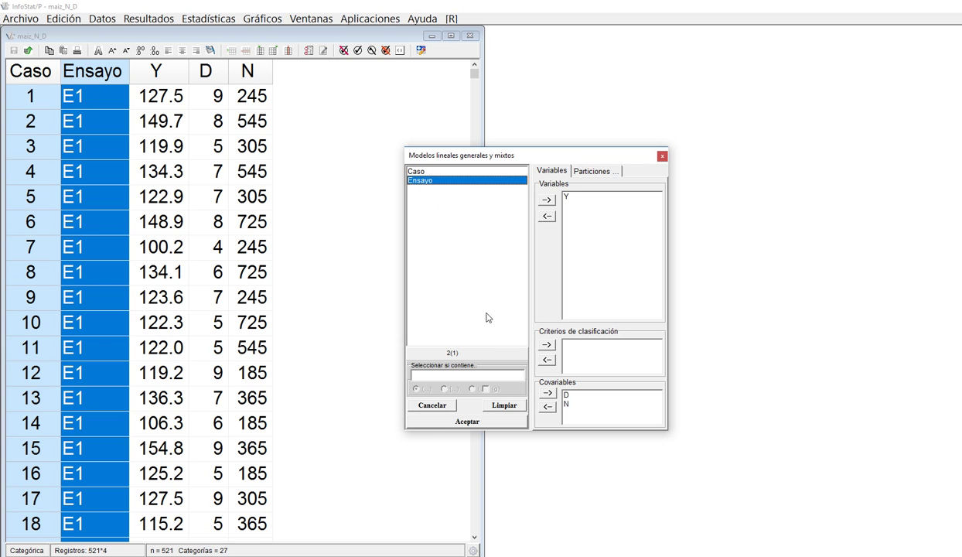
left_click(548, 346)
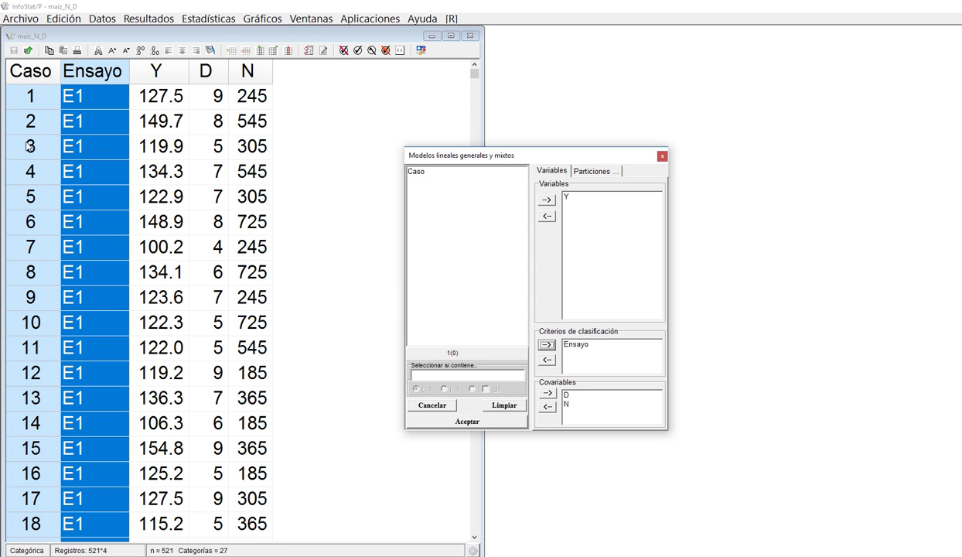
left_click(456, 425)
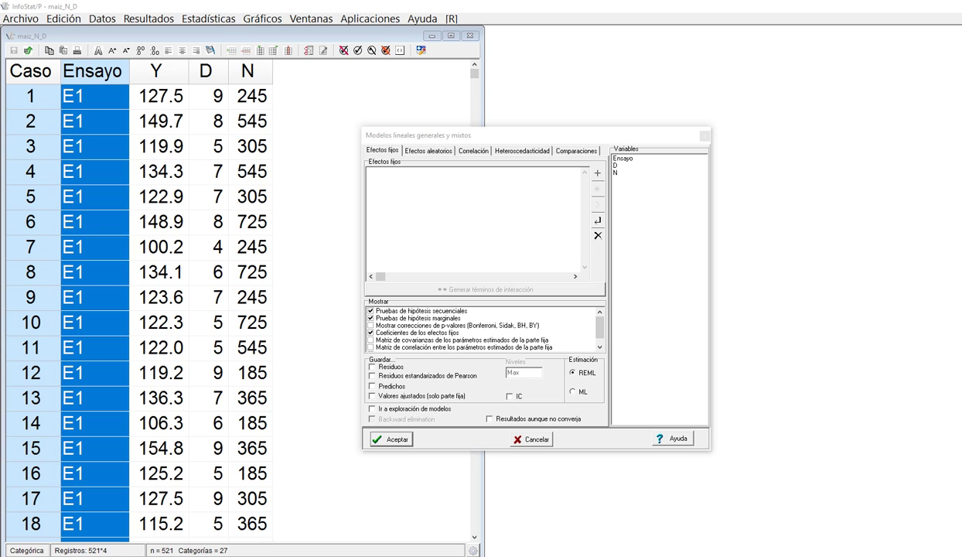
mouse_move(396, 150)
left_mouse_down()
mouse_move(377, 147)
mouse_move(391, 149)
left_mouse_up()
mouse_move(612, 162)
left_mouse_down()
mouse_move(605, 180)
mouse_move(628, 165)
left_mouse_up()
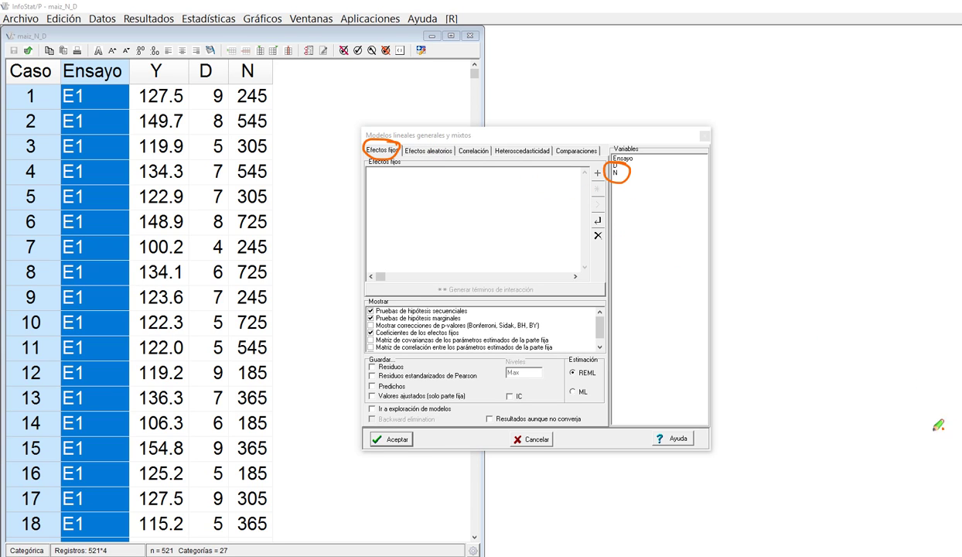
key("Escape")
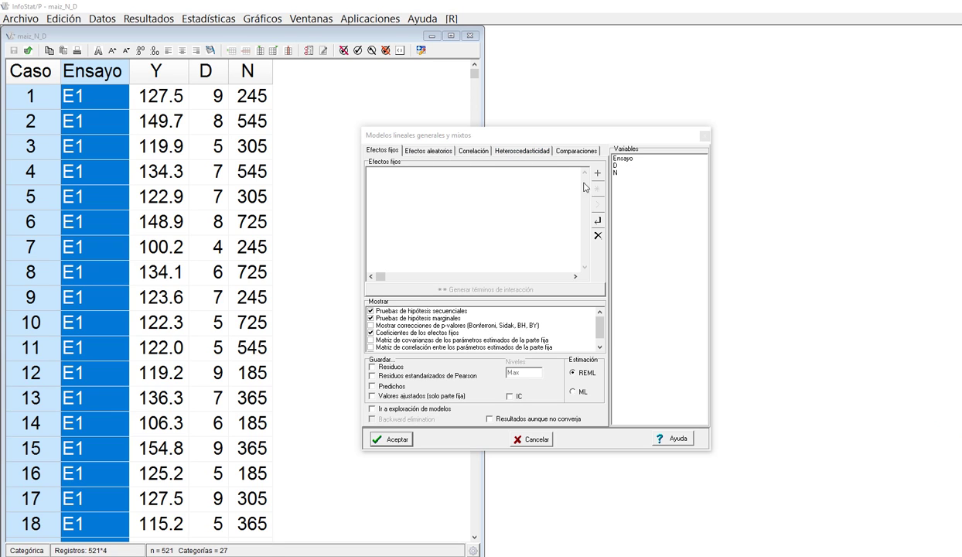
Specify D and N as fixed effects and Ensayo as a random effect on the constant
double_click(622, 166)
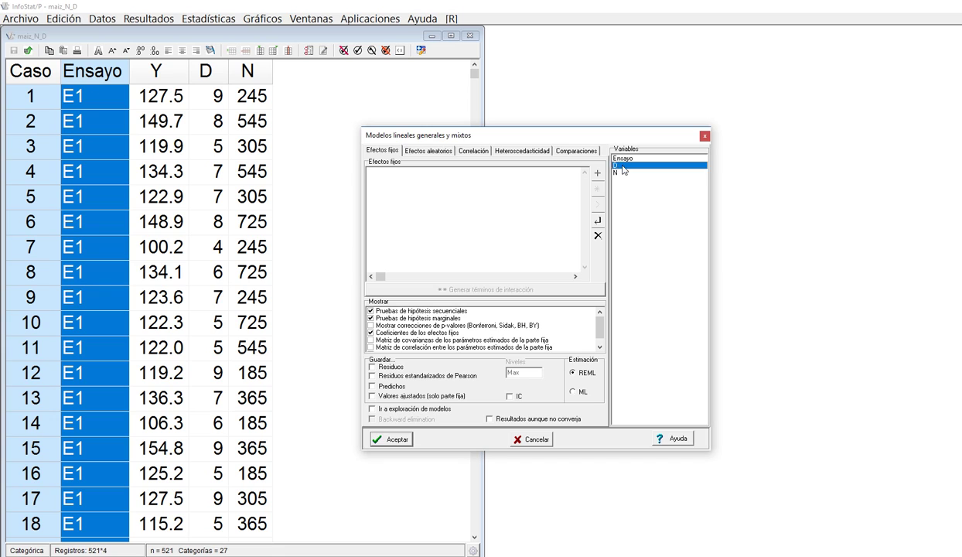
double_click(623, 174)
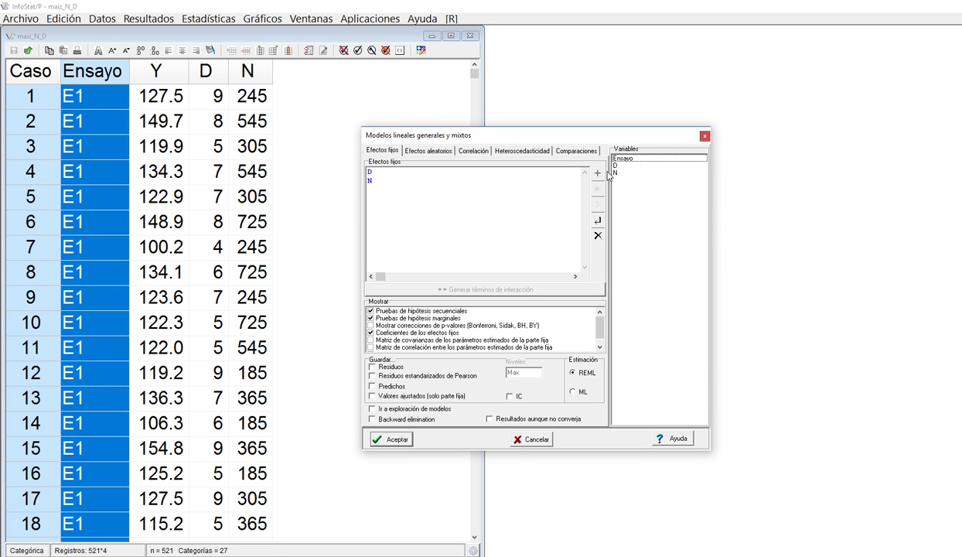
left_click(430, 152)
double_click(630, 159)
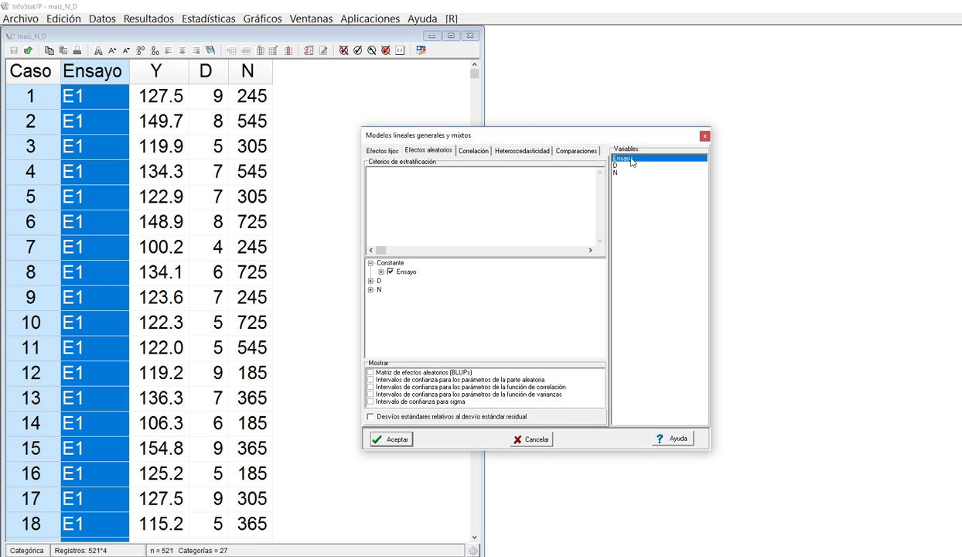
Keep the fixed-effect coefficients in the output, enable moving on to model exploration, and estimate the model with REML
left_click(383, 151)
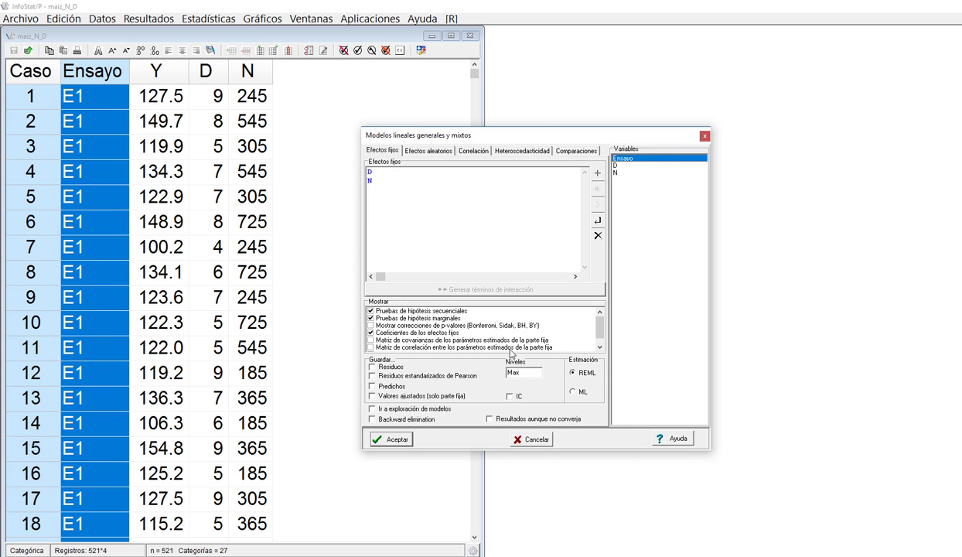
left_click(370, 333)
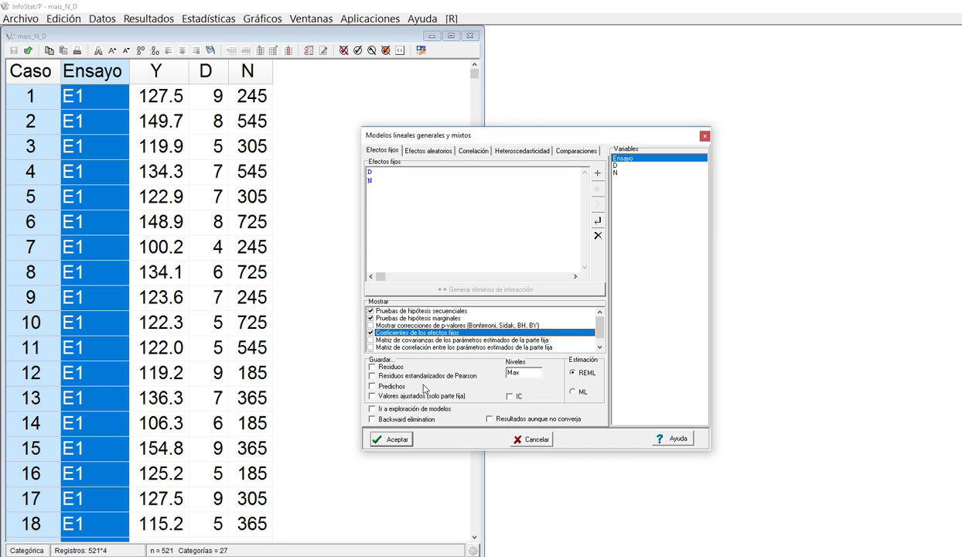
left_click(372, 410)
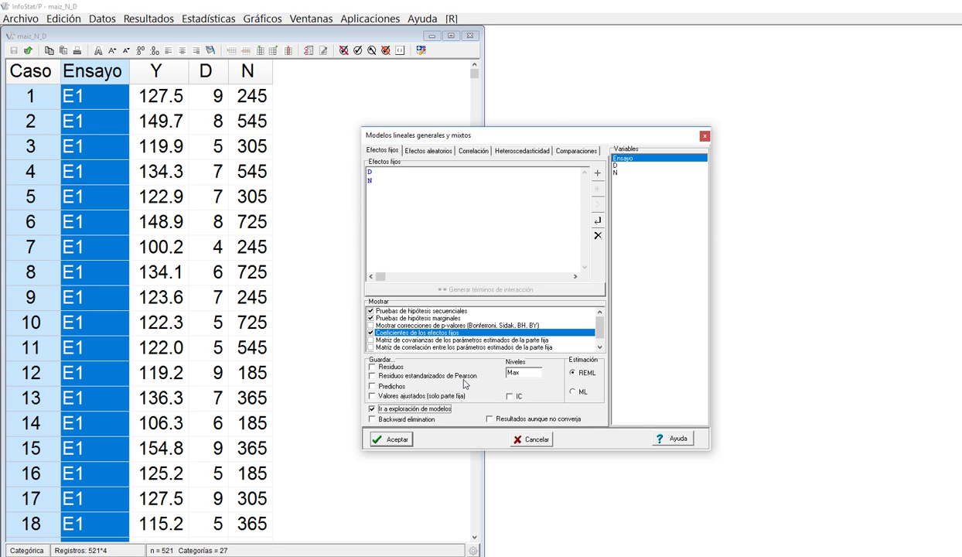
left_click(396, 440)
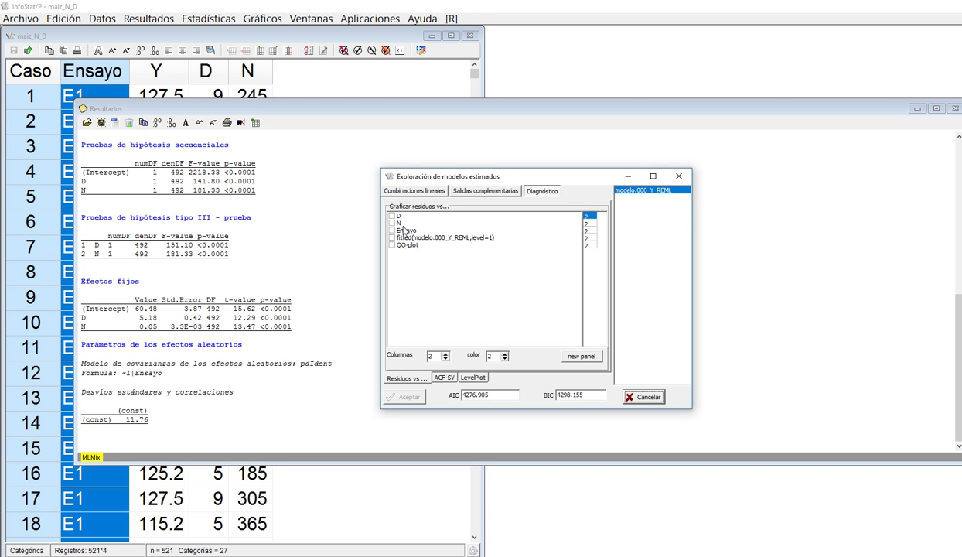
left_click_drag(434, 176, 331, 188)
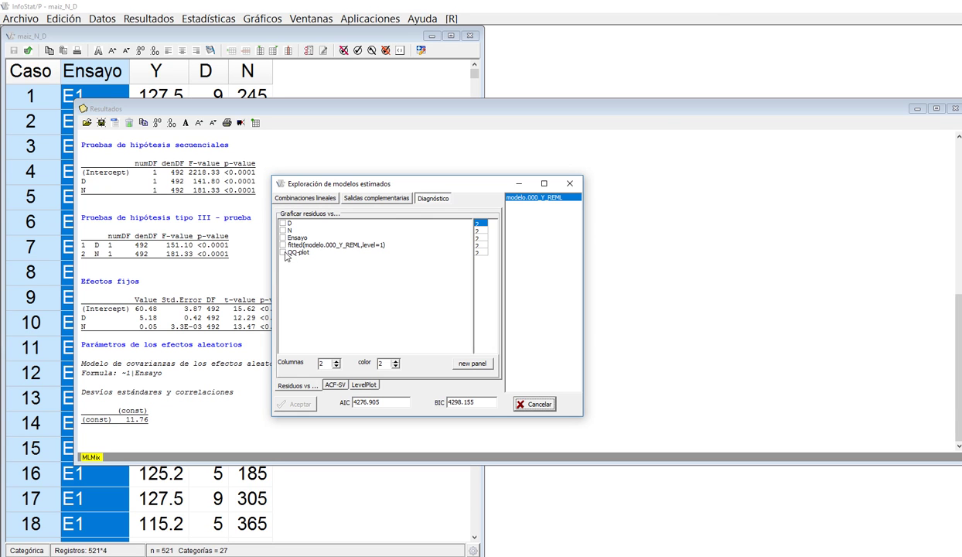
Plot the model's residual QQ-plot, circle its central stretch and its lower-tail points, and dismiss the plot
left_click(284, 253)
left_click_drag(849, 17, 657, 77)
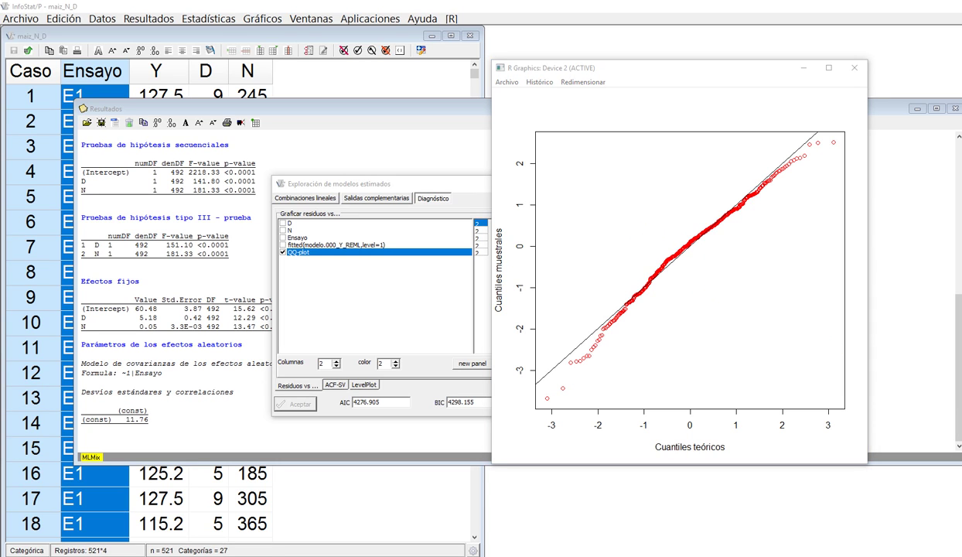
mouse_move(656, 222)
left_mouse_down()
mouse_move(607, 314)
mouse_move(588, 314)
left_mouse_up()
mouse_move(555, 360)
left_mouse_down()
mouse_move(565, 394)
mouse_move(534, 396)
left_mouse_up()
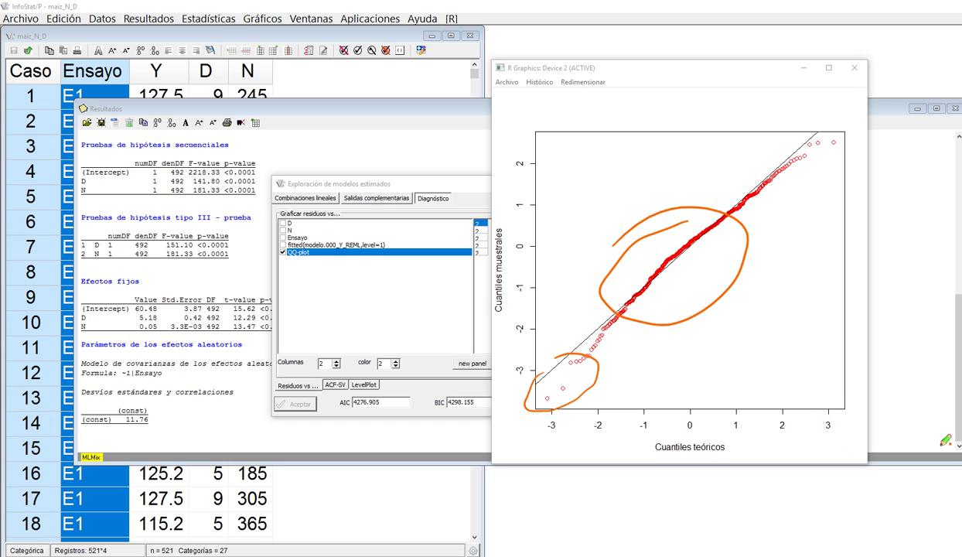
key("Escape")
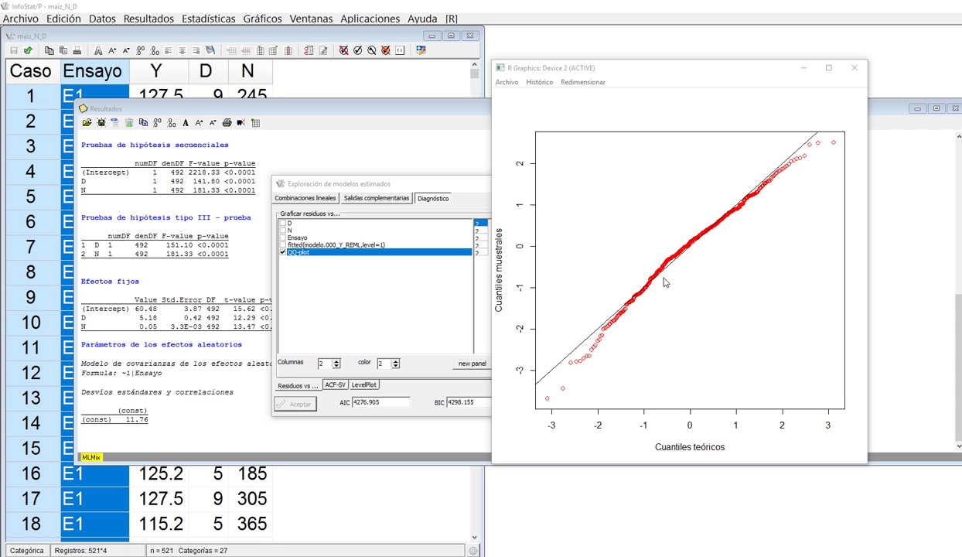
left_click(854, 69)
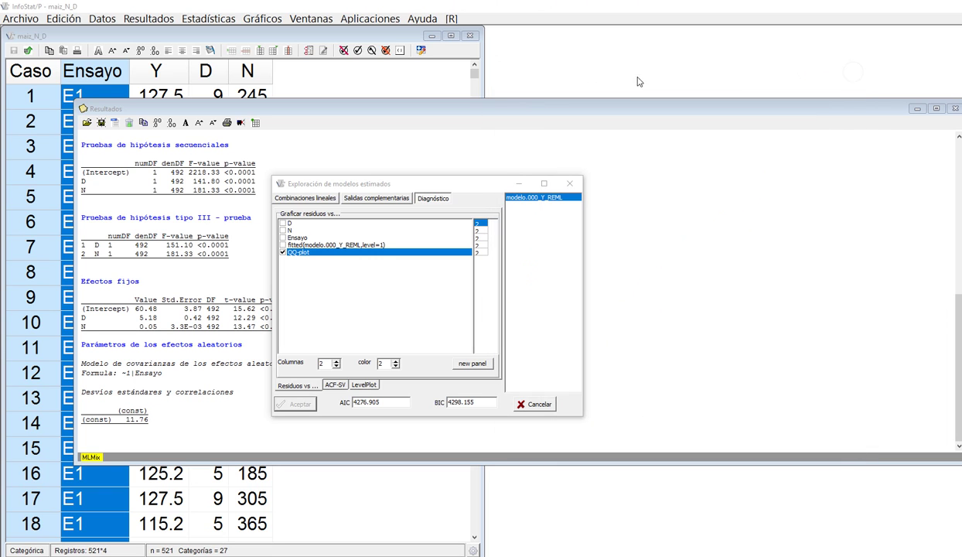
left_click(283, 252)
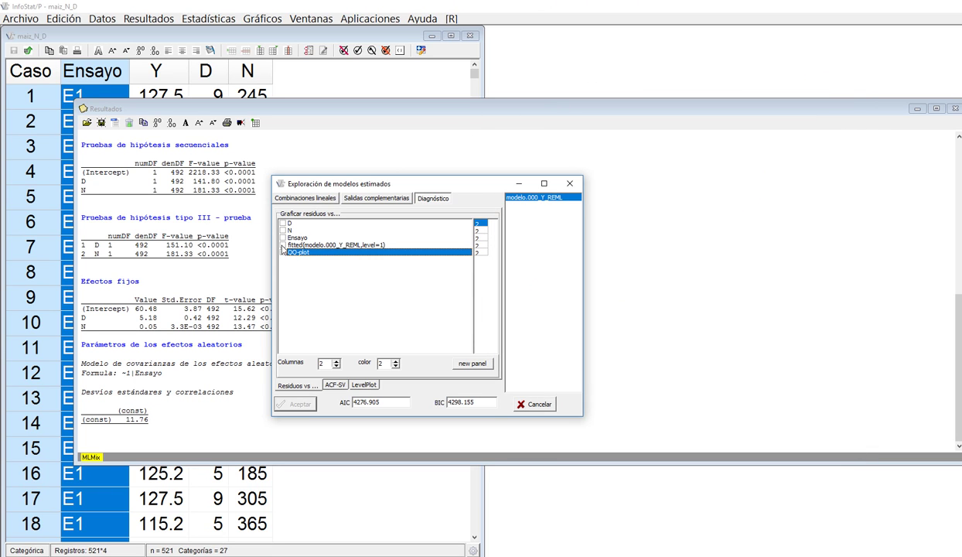
Plot residuals against fitted values and mark the ±2 band, the two lowest outliers and two diverging lines, then dismiss the plot
left_click(282, 246)
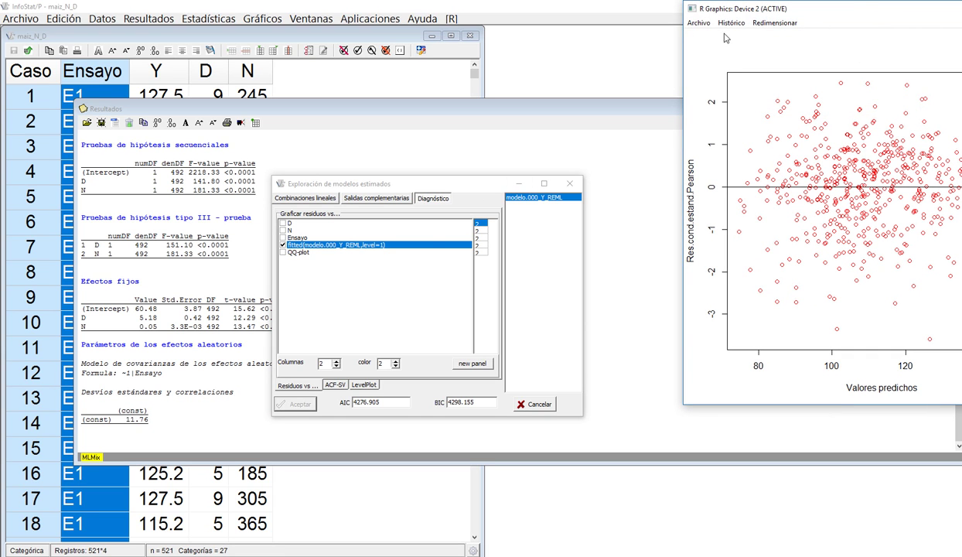
left_click_drag(856, 17, 652, 74)
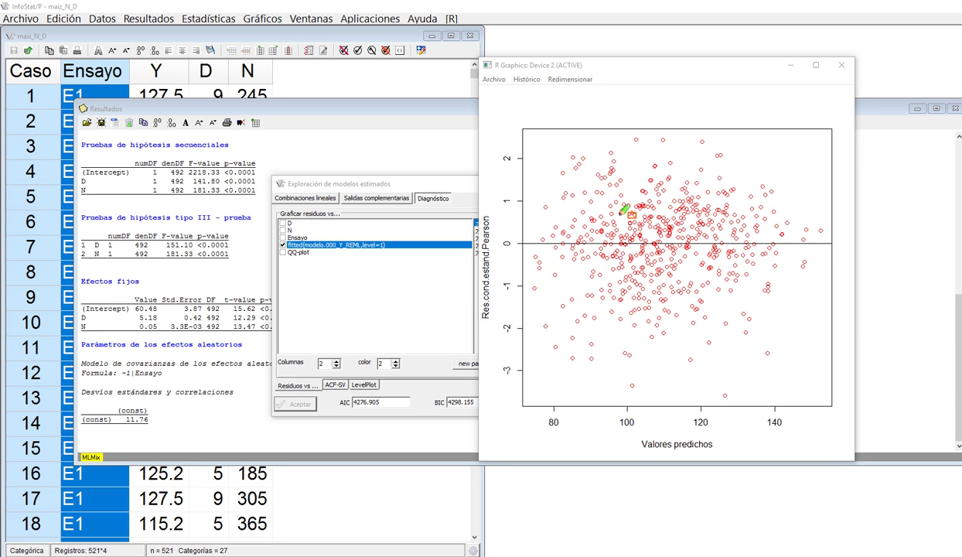
mouse_move(771, 320)
left_mouse_down()
mouse_move(787, 337)
mouse_move(817, 339)
mouse_move(812, 329)
mouse_move(803, 338)
left_mouse_up()
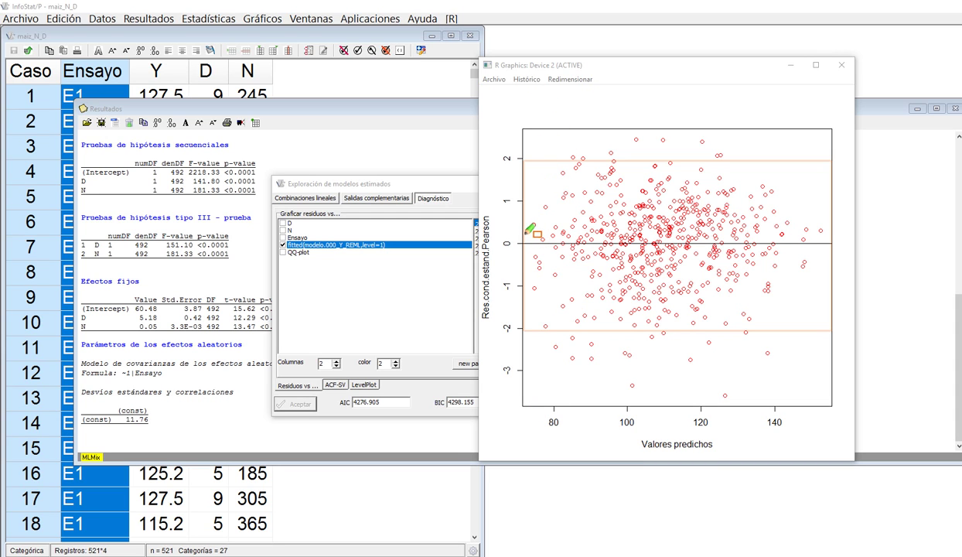
left_click(724, 396)
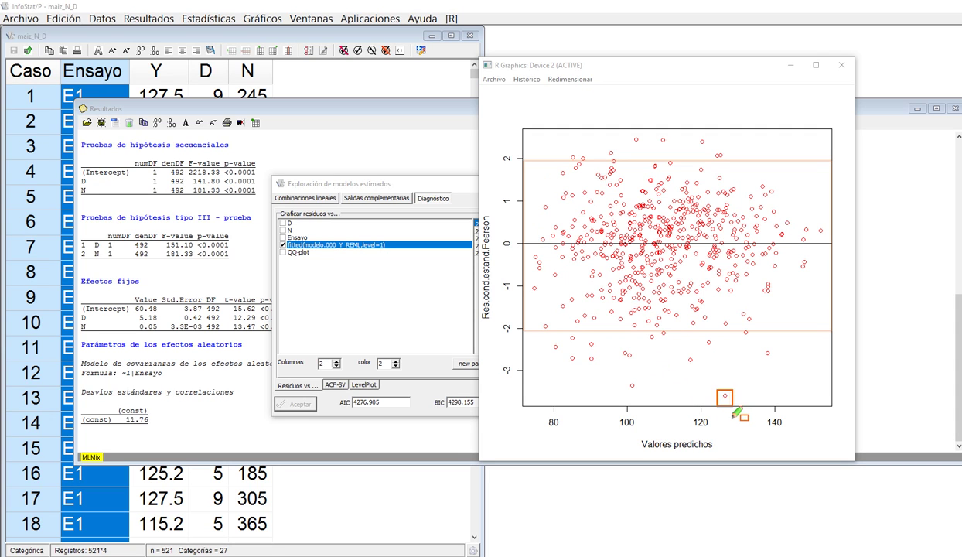
left_click(632, 385)
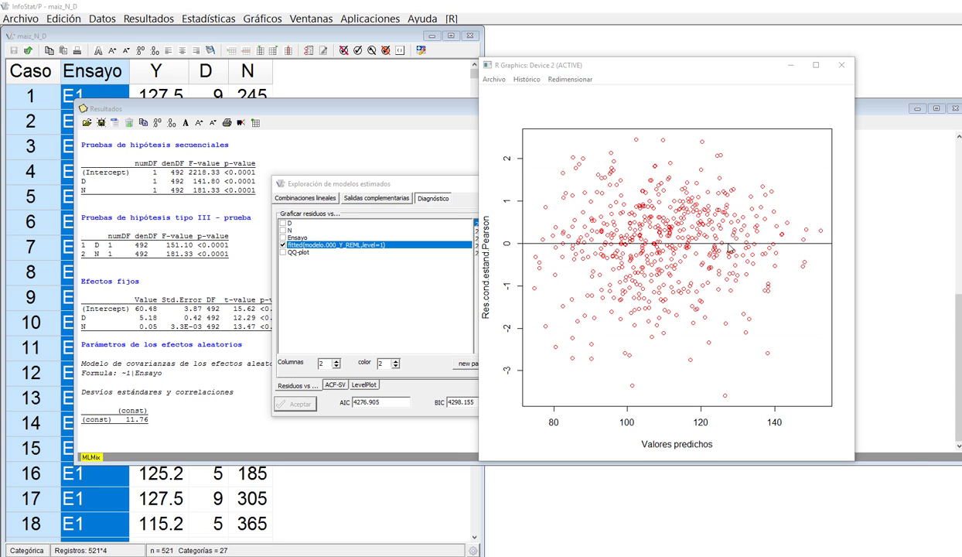
mouse_move(539, 226)
left_mouse_down()
mouse_move(591, 192)
mouse_move(794, 141)
left_mouse_up()
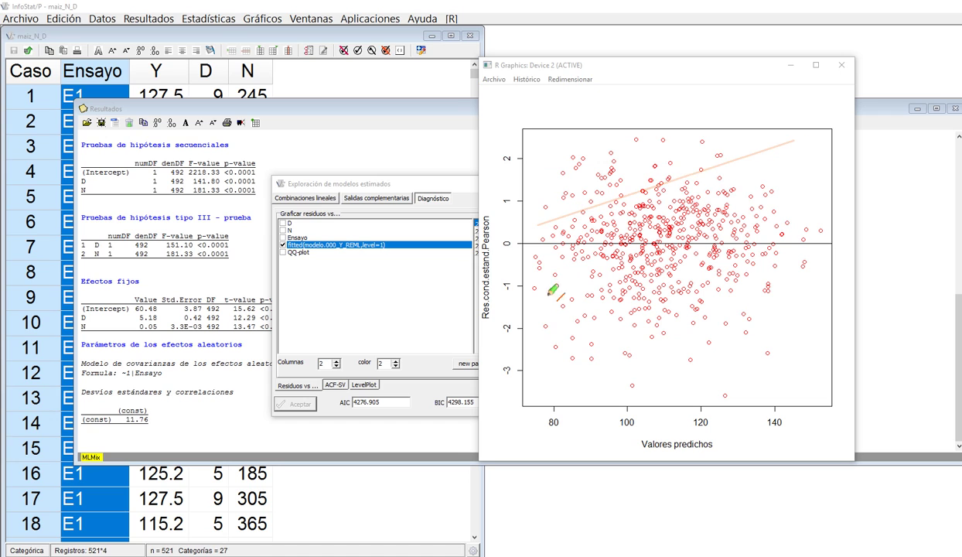
left_click_drag(772, 372, 539, 264)
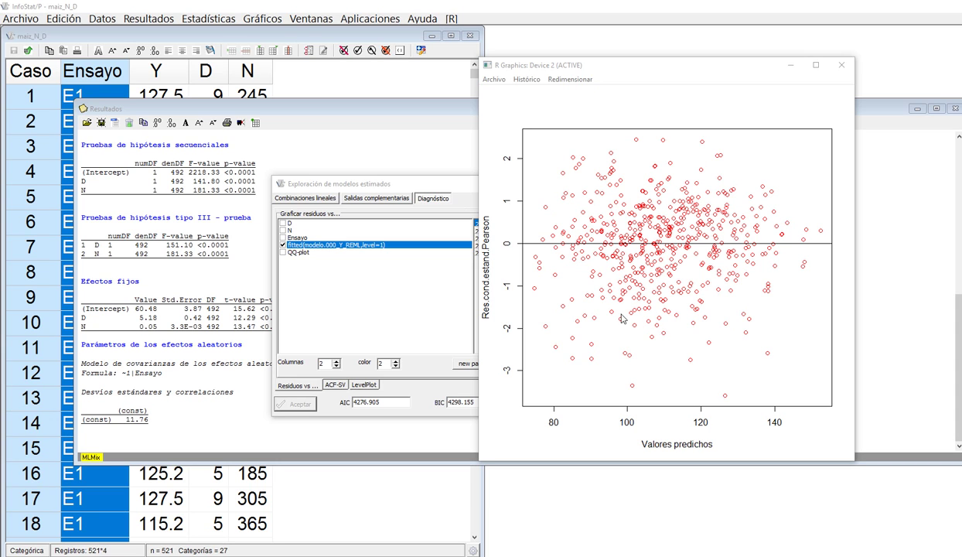
left_click(283, 244)
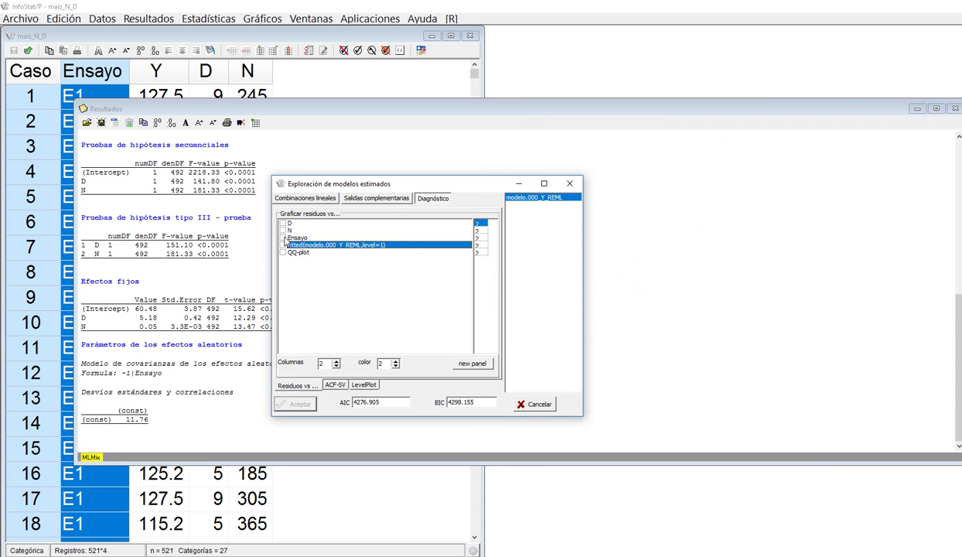
Examine the box plots of the residuals by Ensayo and close the graph
left_click(283, 237)
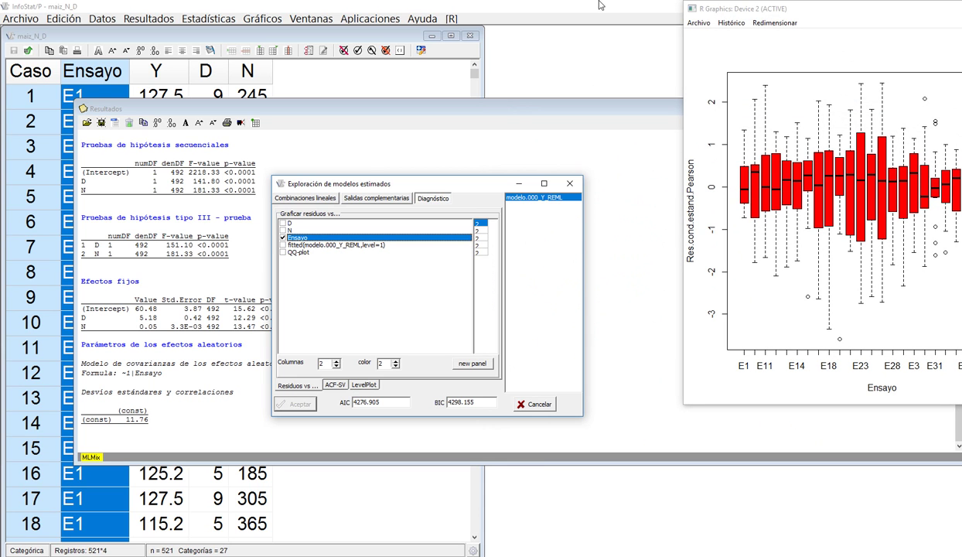
left_click_drag(766, 6, 532, 42)
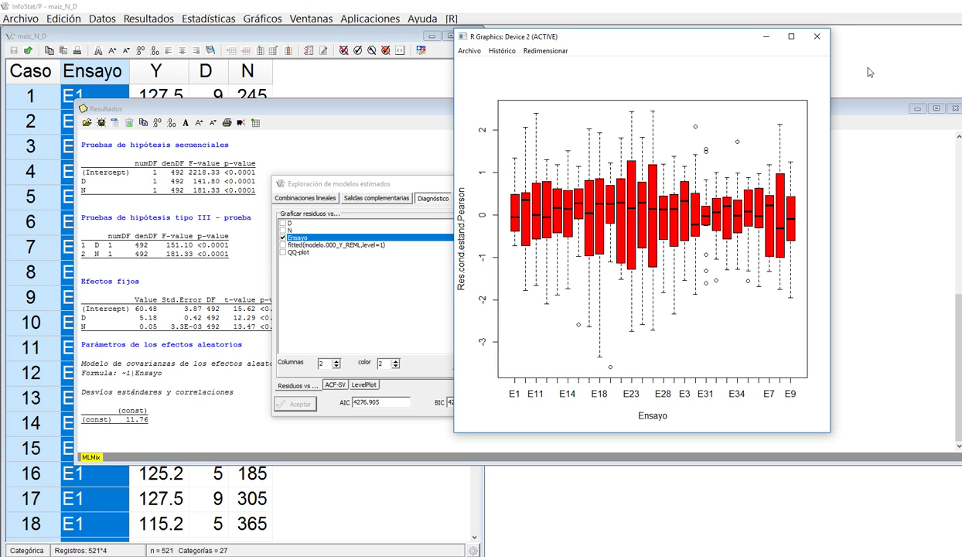
left_click(814, 36)
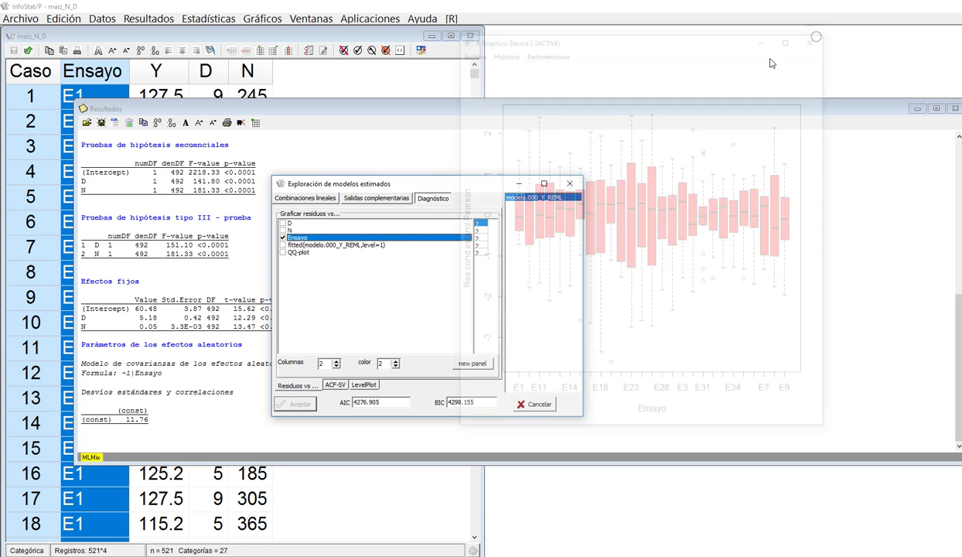
Plot the residuals against N, trace their trend across the graph, and dismiss the plot
left_click(283, 231)
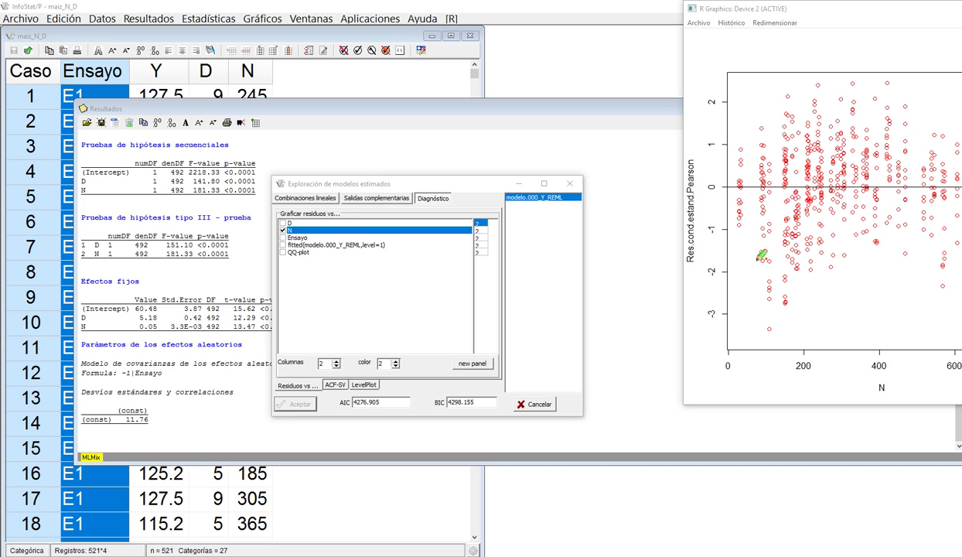
mouse_move(753, 258)
left_mouse_down()
mouse_move(774, 220)
mouse_move(860, 177)
mouse_move(960, 231)
left_mouse_up()
left_click(282, 231)
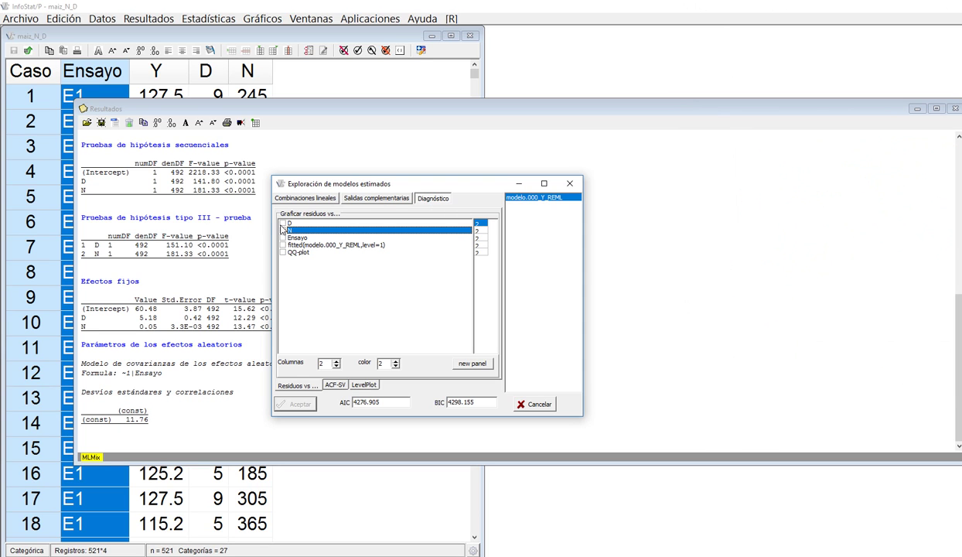
Plot the residuals against D, circle the group centres and trace a curve through them, then leave the model exploration
left_click(282, 223)
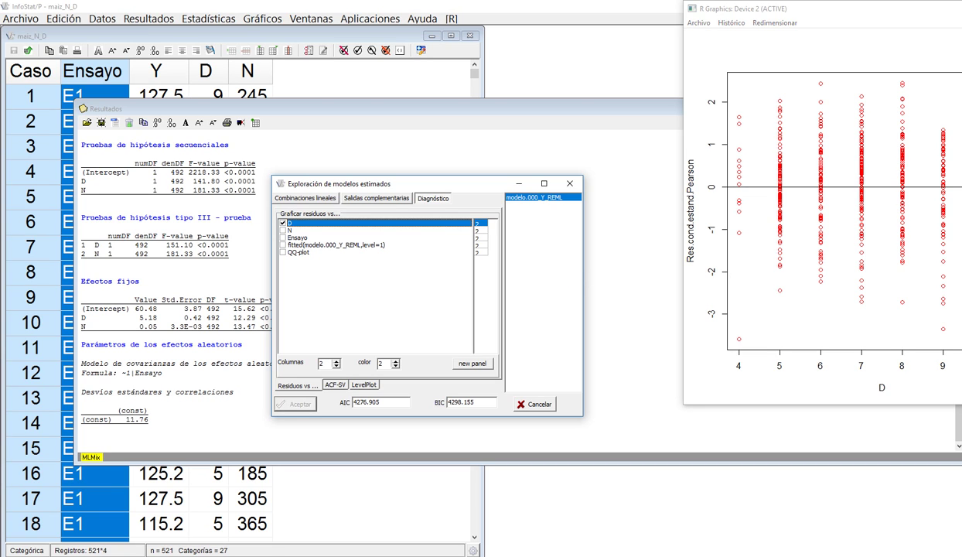
left_click(843, 245)
mouse_move(780, 184)
left_mouse_down()
mouse_move(757, 186)
mouse_move(783, 174)
mouse_move(811, 183)
mouse_move(866, 158)
mouse_move(850, 185)
mouse_move(910, 159)
mouse_move(901, 181)
mouse_move(956, 198)
mouse_move(927, 224)
left_mouse_up()
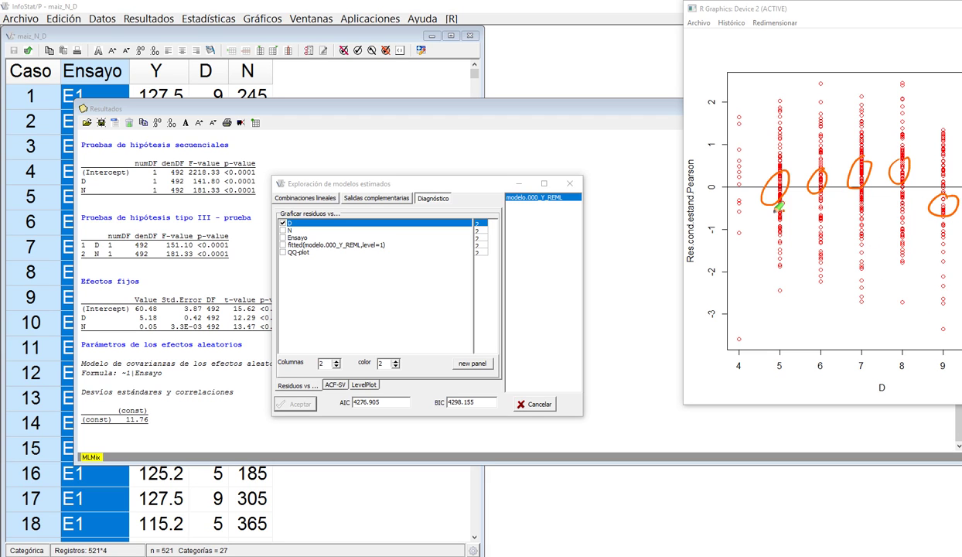
mouse_move(748, 211)
left_mouse_down()
mouse_move(802, 182)
mouse_move(902, 180)
mouse_move(928, 209)
left_mouse_up()
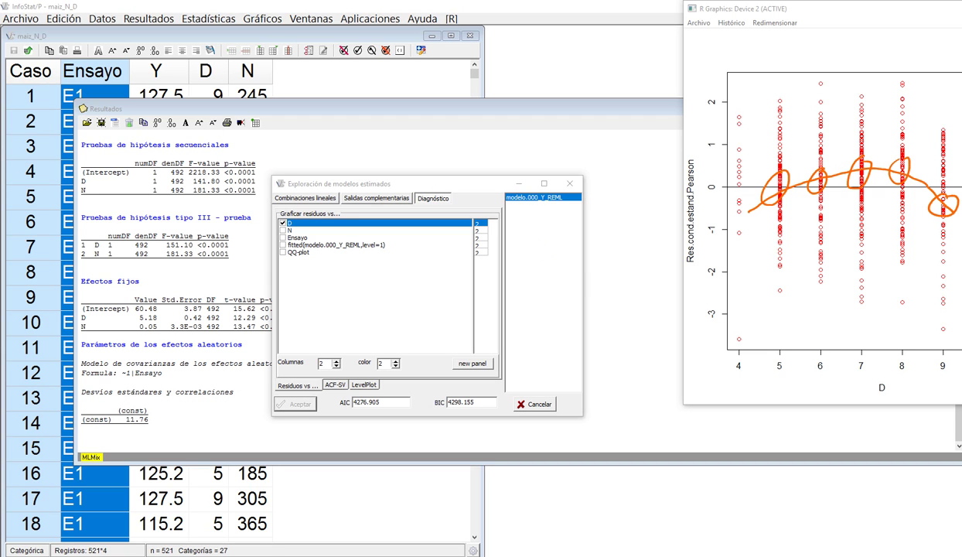
key("Escape")
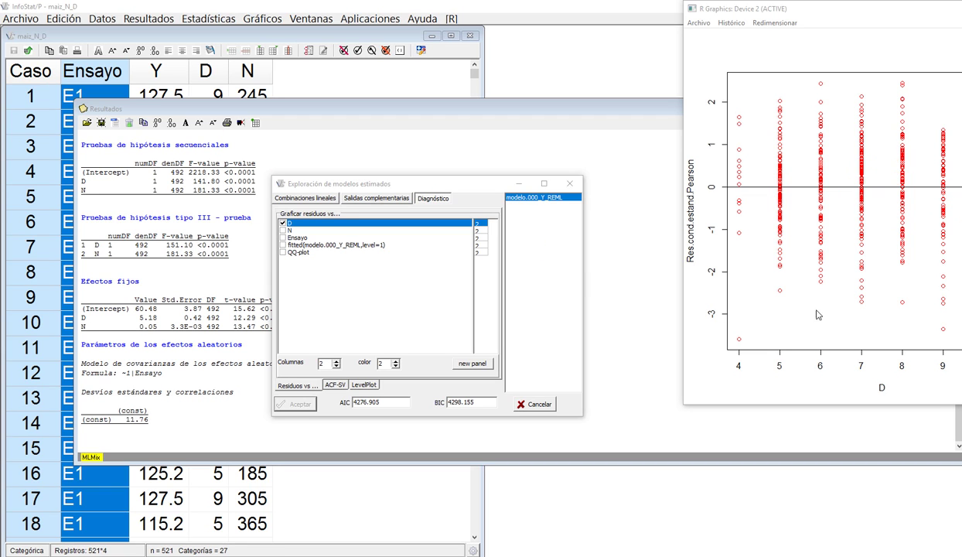
left_click(282, 223)
left_click(570, 183)
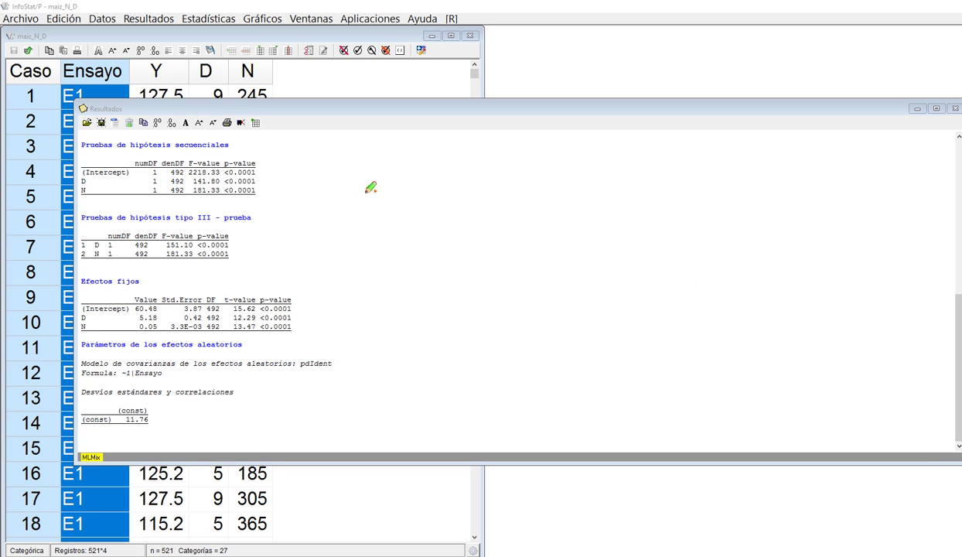
Handwrite the quadratic model y = β0 + β1D + β2N + β3D² + β4N² + b + e over the results
mouse_move(361, 177)
left_mouse_down()
mouse_move(374, 224)
mouse_move(357, 228)
left_mouse_up()
left_click_drag(396, 193, 484, 190)
mouse_move(477, 181)
left_mouse_down()
mouse_move(470, 219)
mouse_move(487, 186)
mouse_move(509, 205)
left_mouse_up()
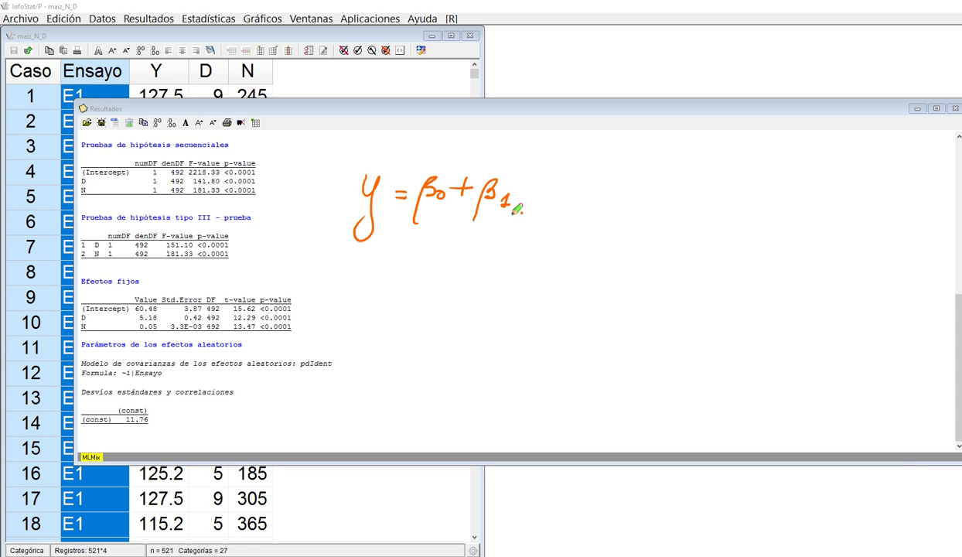
left_click_drag(525, 170, 524, 196)
mouse_move(523, 171)
left_mouse_down()
mouse_move(531, 197)
mouse_move(560, 210)
left_mouse_up()
mouse_move(548, 197)
left_mouse_down()
mouse_move(572, 193)
mouse_move(573, 223)
left_mouse_up()
mouse_move(573, 223)
left_mouse_down()
mouse_move(582, 172)
mouse_move(593, 201)
mouse_move(606, 202)
mouse_move(629, 195)
mouse_move(638, 176)
left_mouse_up()
mouse_move(640, 187)
left_mouse_down()
mouse_move(655, 186)
mouse_move(647, 198)
mouse_move(672, 183)
mouse_move(682, 197)
left_mouse_up()
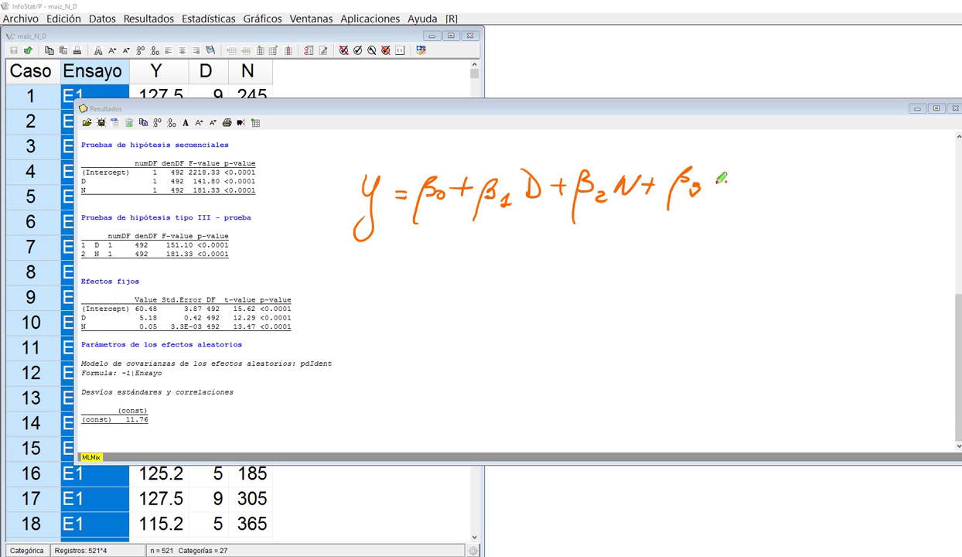
mouse_move(709, 160)
left_mouse_down()
mouse_move(712, 190)
mouse_move(735, 166)
mouse_move(749, 177)
left_mouse_up()
left_click_drag(753, 171, 752, 184)
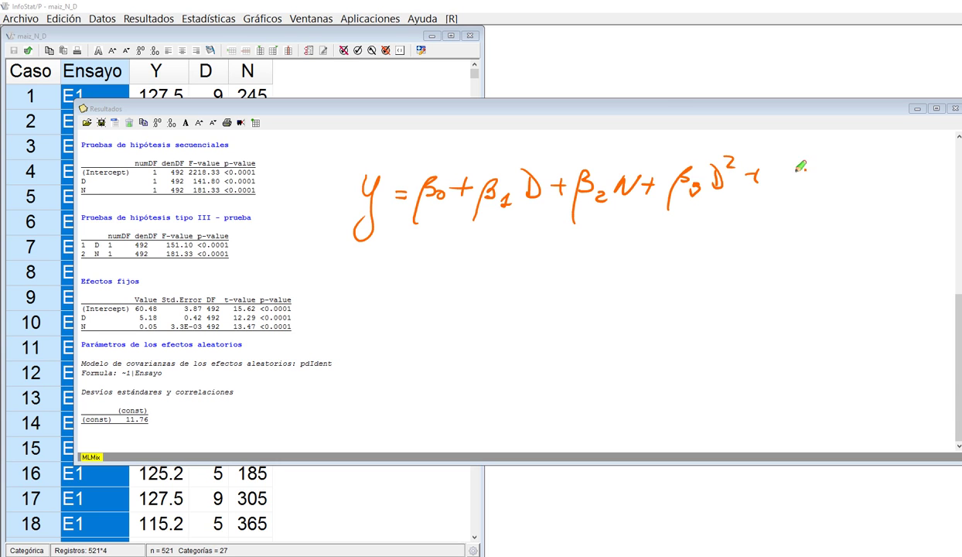
mouse_move(767, 221)
left_mouse_down()
mouse_move(774, 169)
mouse_move(799, 191)
mouse_move(822, 164)
mouse_move(857, 164)
mouse_move(870, 181)
left_mouse_up()
mouse_move(861, 170)
left_mouse_down()
mouse_move(860, 194)
mouse_move(882, 183)
mouse_move(916, 179)
mouse_move(908, 191)
mouse_move(936, 182)
left_mouse_up()
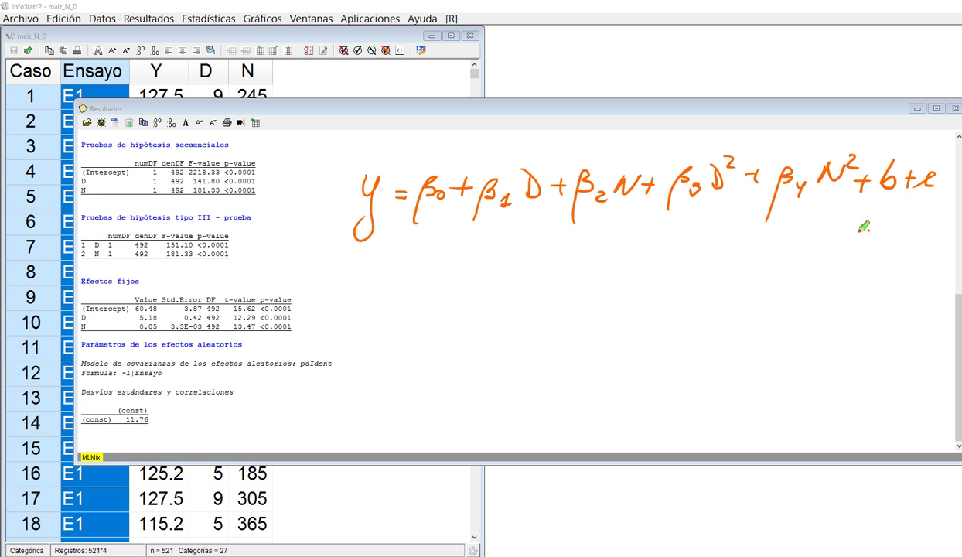
Box the β3D² term and label it "curvatura debida a la densidad", and circle the β4N² term with the label N
mouse_move(652, 208)
left_mouse_down()
mouse_move(657, 149)
mouse_move(743, 203)
left_mouse_up()
mouse_move(660, 208)
left_mouse_down()
mouse_move(724, 206)
mouse_move(677, 240)
left_mouse_up()
mouse_move(628, 266)
left_mouse_down()
mouse_move(621, 275)
mouse_move(728, 283)
left_mouse_up()
left_click_drag(659, 263, 680, 258)
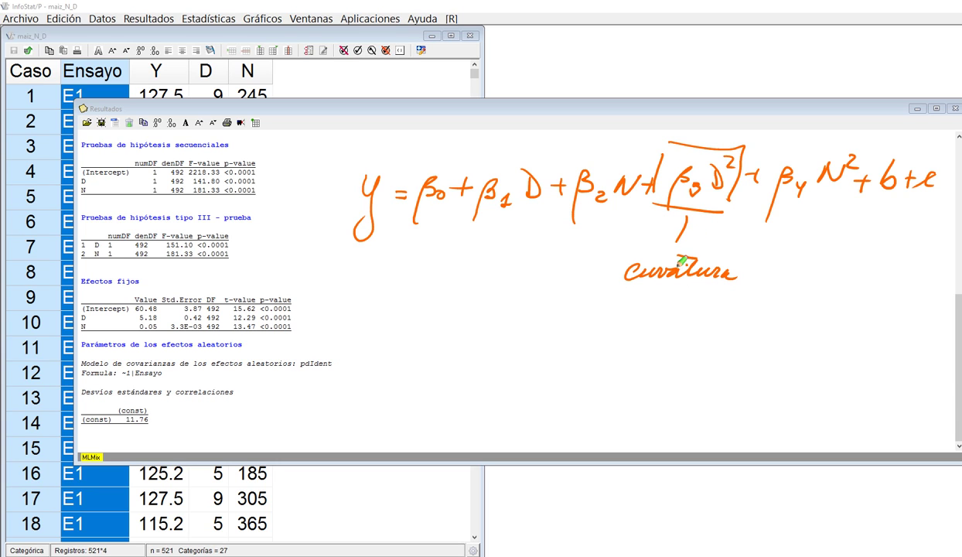
mouse_move(628, 294)
left_mouse_down()
mouse_move(623, 307)
mouse_move(678, 300)
mouse_move(729, 311)
left_mouse_up()
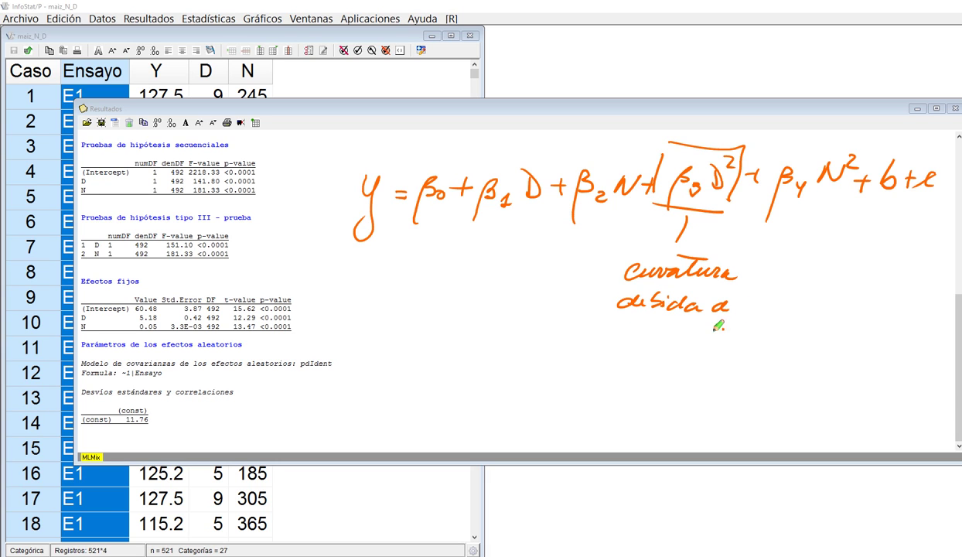
mouse_move(619, 314)
left_mouse_down()
mouse_move(623, 340)
mouse_move(781, 329)
left_mouse_up()
mouse_move(832, 149)
left_mouse_down()
mouse_move(769, 219)
mouse_move(774, 145)
left_mouse_up()
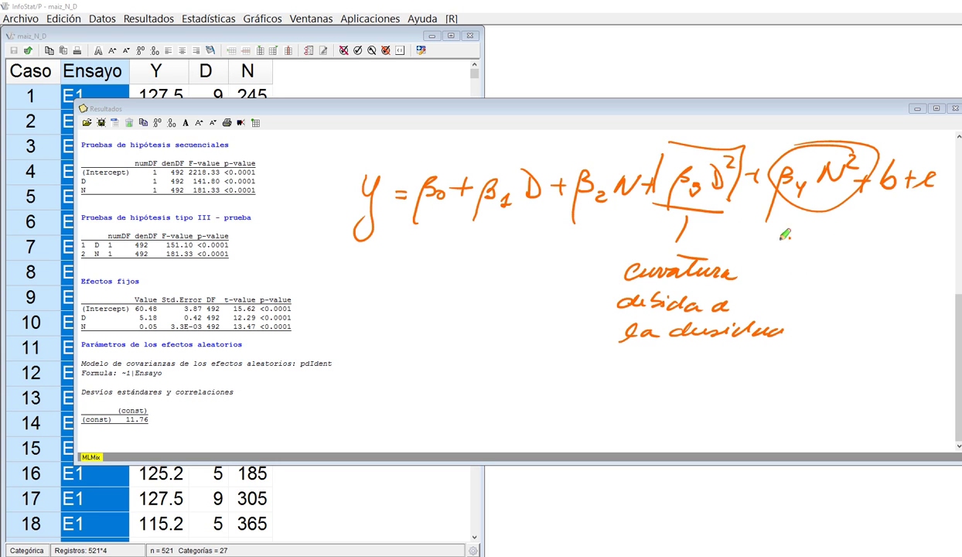
left_click_drag(800, 258, 824, 242)
Sketch axes labelled N with a straight line and a flattening curve, circling the β2N and β4N² terms they illustrate
mouse_move(411, 262)
left_mouse_down()
mouse_move(362, 396)
mouse_move(382, 383)
mouse_move(554, 400)
left_mouse_up()
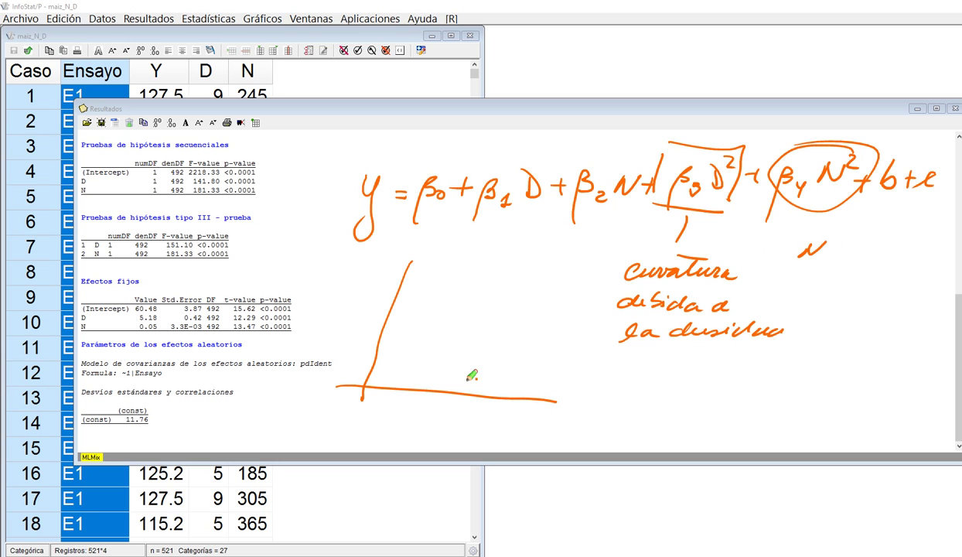
left_click_drag(377, 376, 513, 291)
left_click_drag(532, 427, 550, 417)
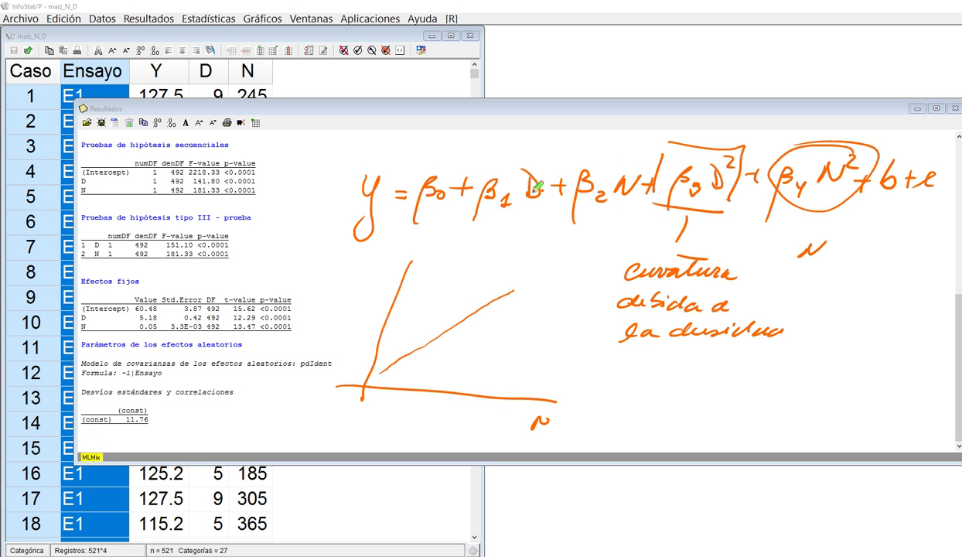
mouse_move(590, 161)
left_mouse_down()
mouse_move(568, 186)
mouse_move(566, 173)
left_mouse_up()
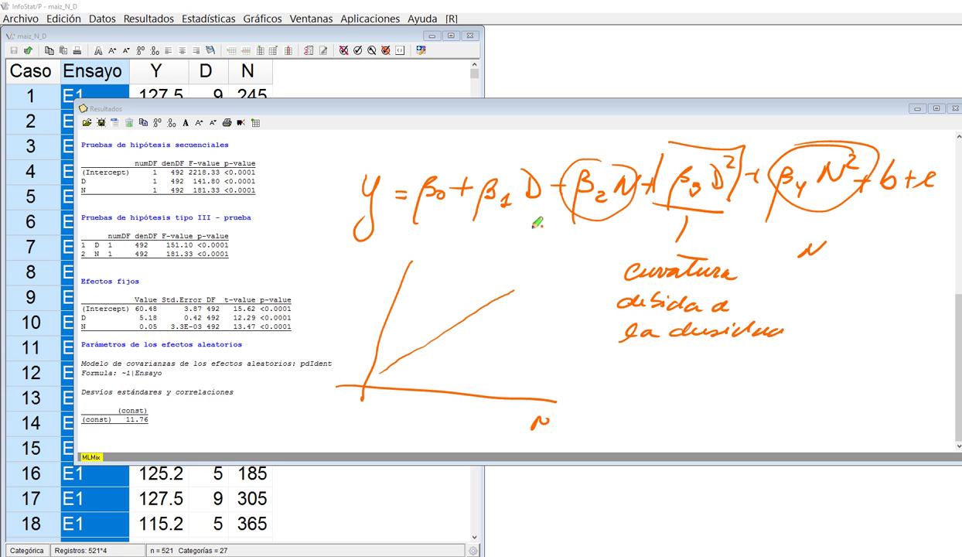
mouse_move(387, 377)
left_mouse_down()
mouse_move(392, 357)
mouse_move(451, 318)
mouse_move(519, 306)
mouse_move(542, 316)
left_mouse_up()
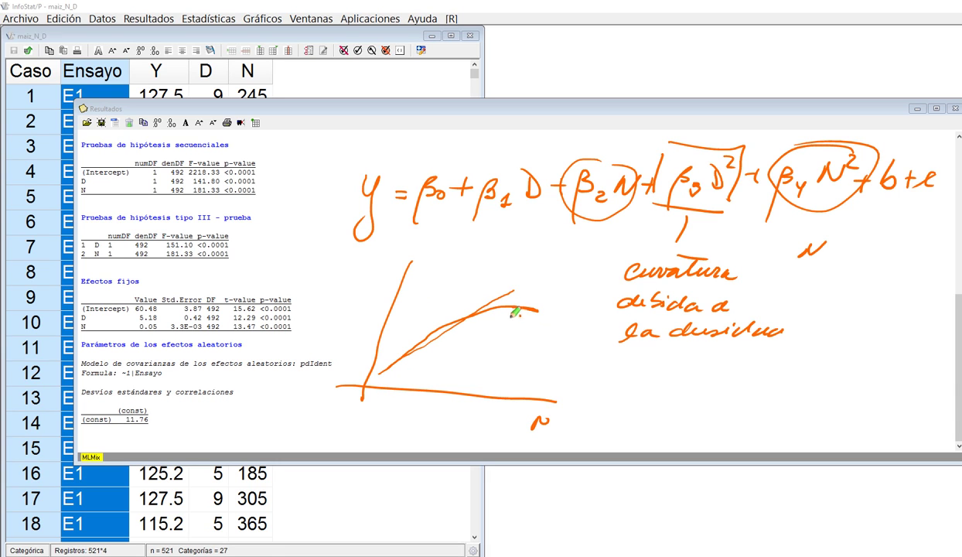
left_click_drag(823, 151, 833, 161)
mouse_move(843, 147)
left_mouse_down()
mouse_move(786, 141)
mouse_move(815, 202)
mouse_move(851, 155)
left_mouse_up()
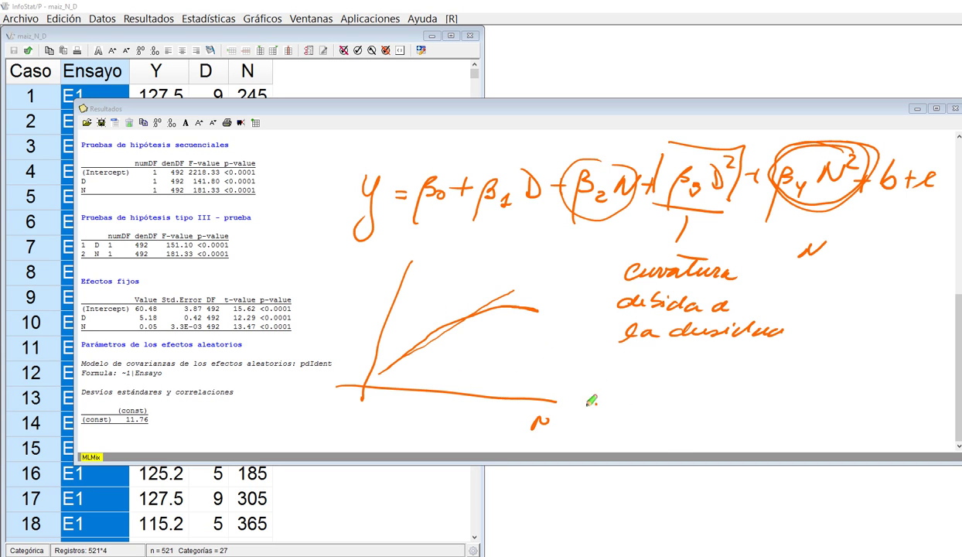
Sketch a concave and a convex curve, frame the concave one, mark them minus and plus, then clear all the drawings
mouse_move(635, 420)
left_mouse_down()
mouse_move(744, 377)
mouse_move(768, 383)
left_mouse_up()
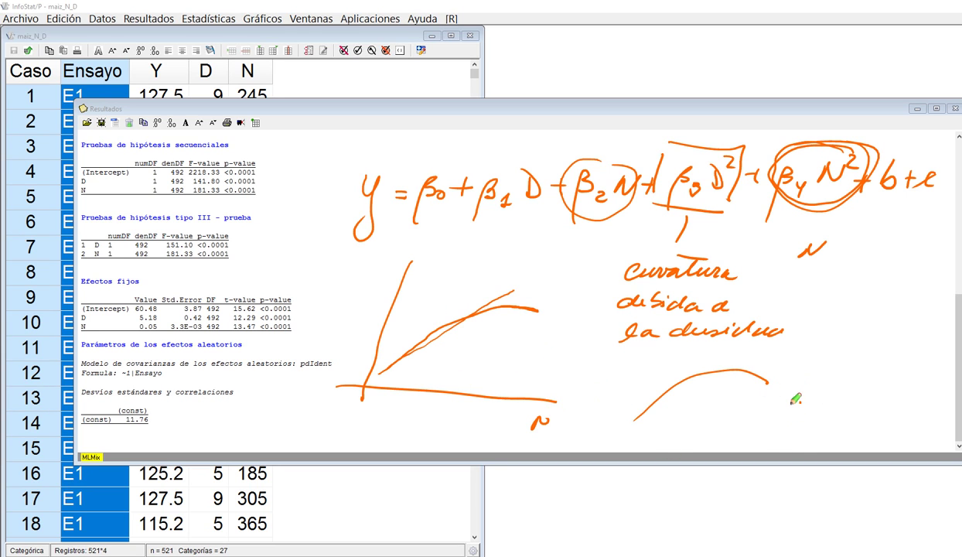
left_click_drag(797, 423, 909, 380)
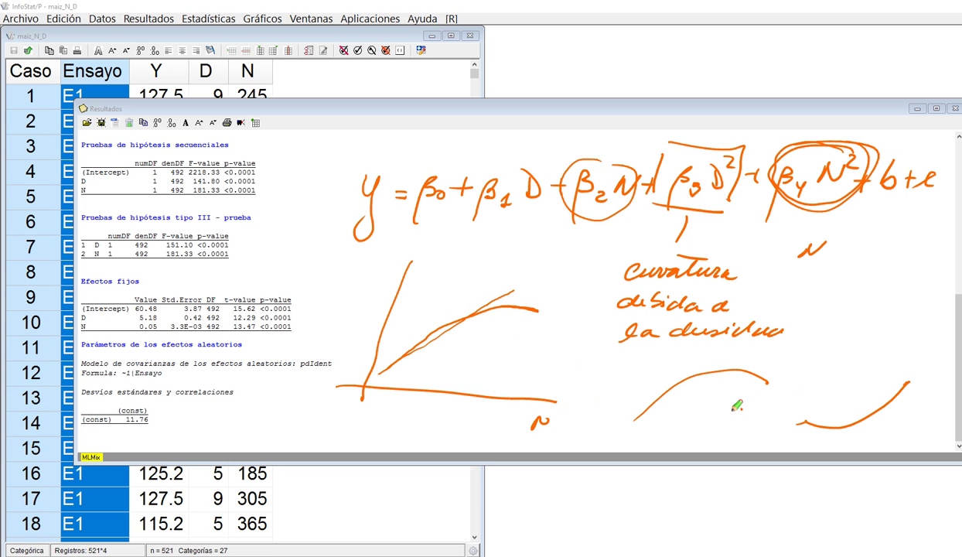
mouse_move(633, 362)
left_mouse_down()
mouse_move(623, 421)
mouse_move(761, 402)
mouse_move(636, 414)
left_mouse_up()
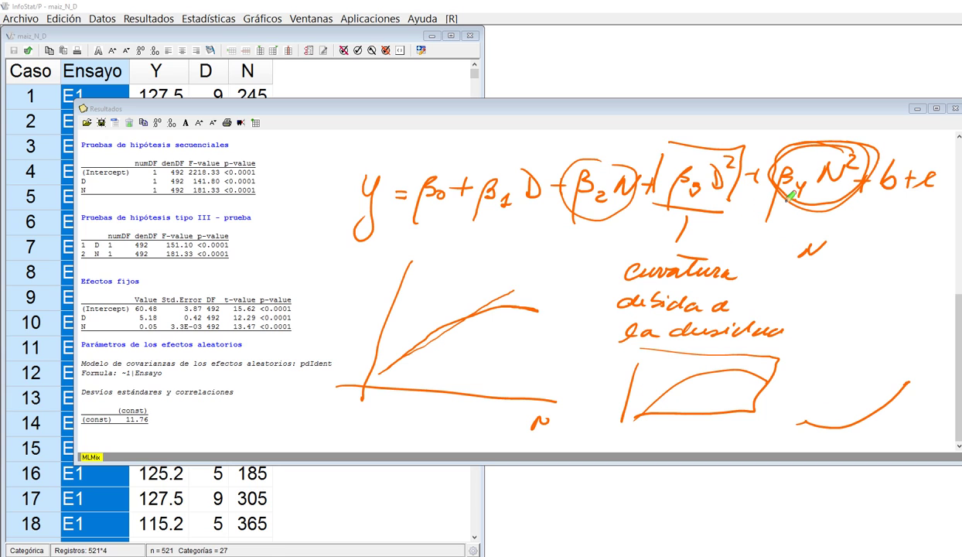
left_click_drag(776, 228, 789, 227)
mouse_move(838, 400)
left_mouse_down()
mouse_move(859, 397)
mouse_move(850, 403)
left_mouse_up()
mouse_move(710, 389)
left_mouse_down()
mouse_move(736, 388)
mouse_move(727, 396)
left_mouse_up()
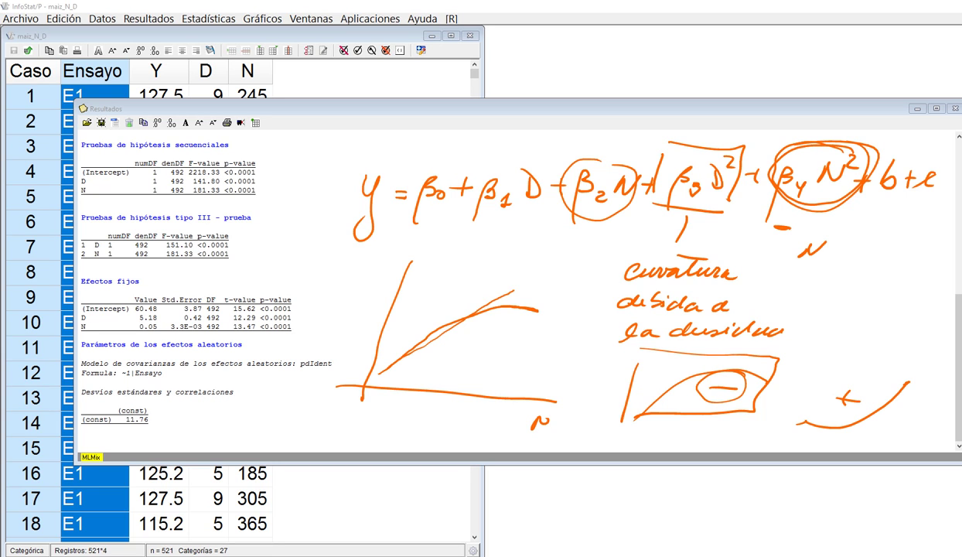
key("Escape")
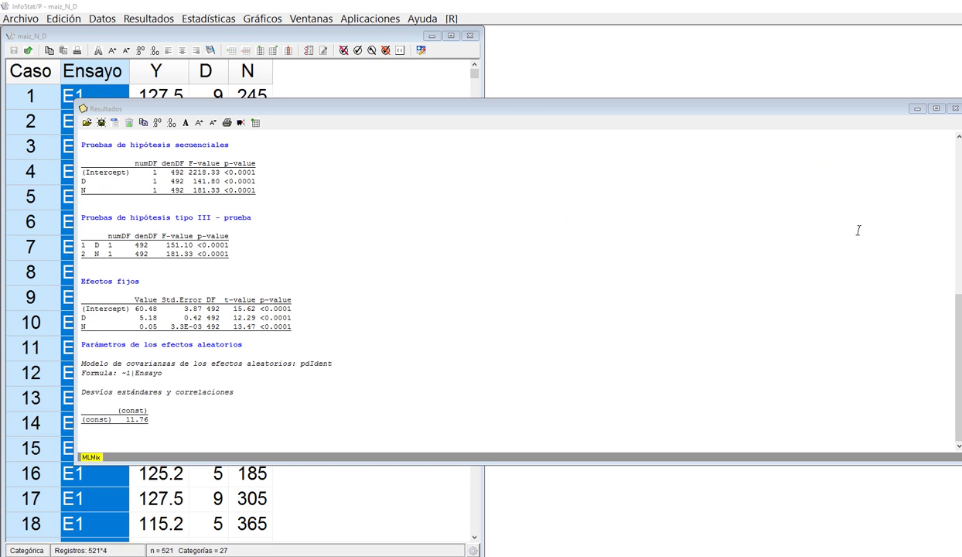
Create two squared-term columns in the maiz_N_D table with the formulas DD=D*D and NN=N*N
left_click(304, 36)
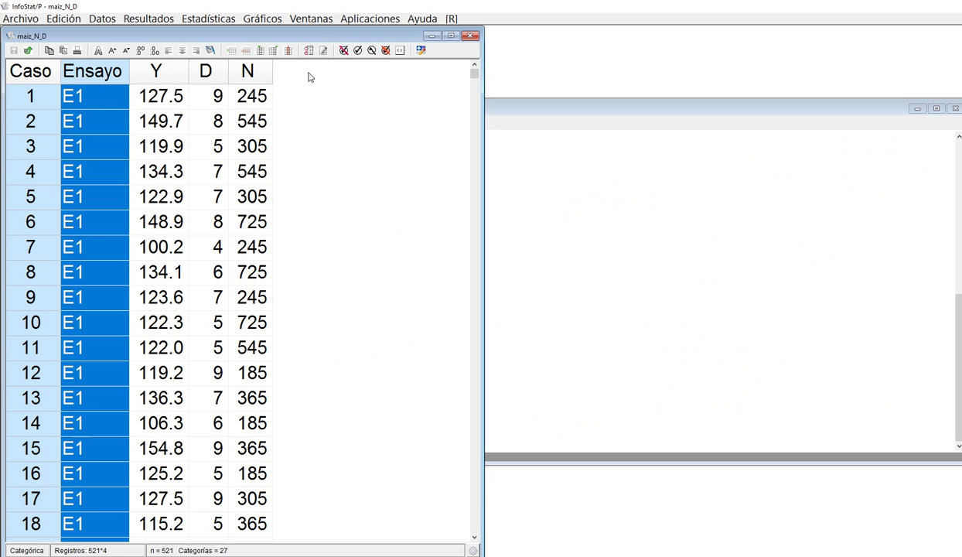
left_click(107, 19)
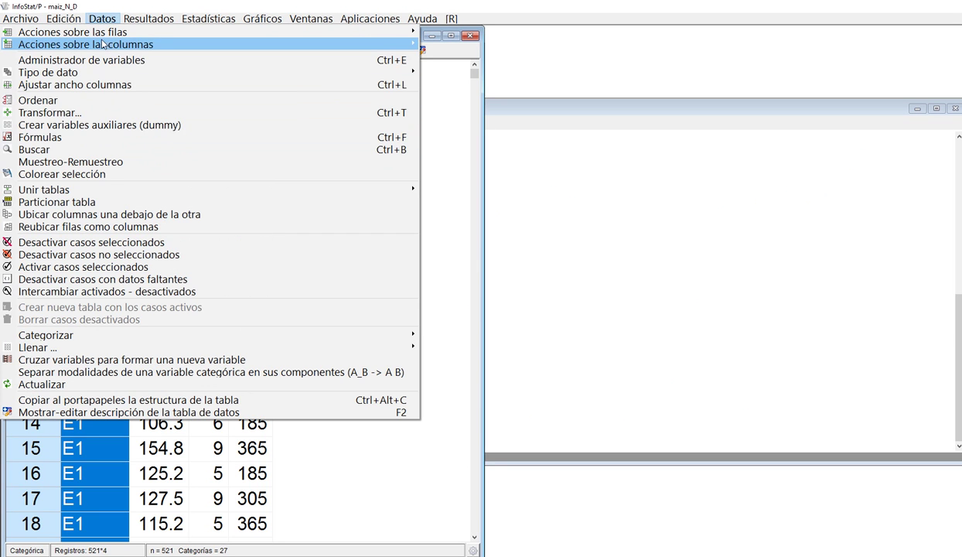
left_click(89, 139)
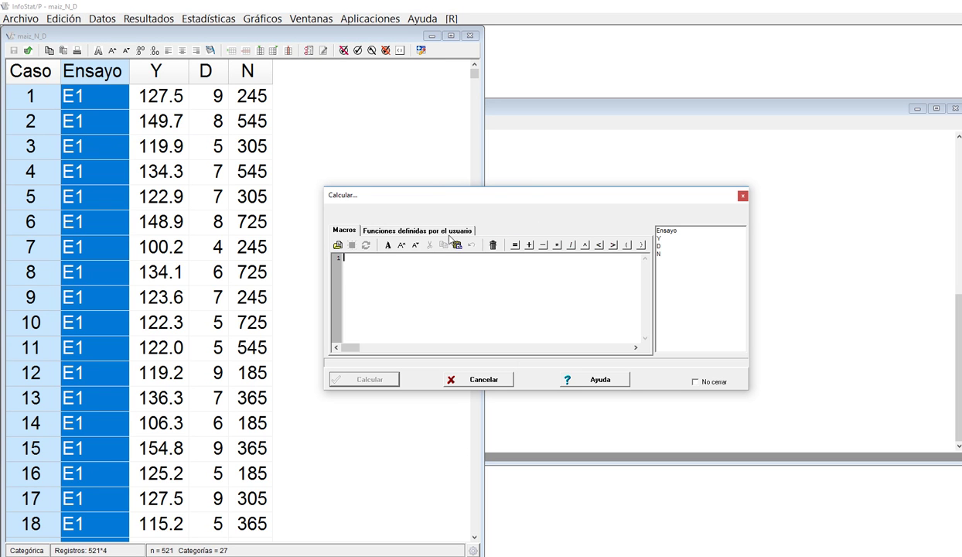
left_click(401, 245)
left_click(401, 245)
left_click(401, 245)
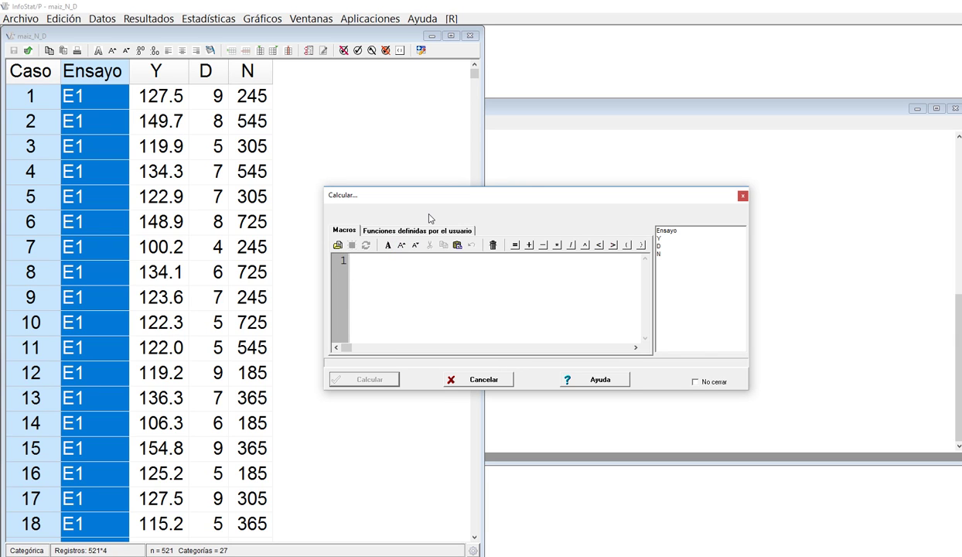
type("DD=D*D")
key("Return")
type("NN=N")
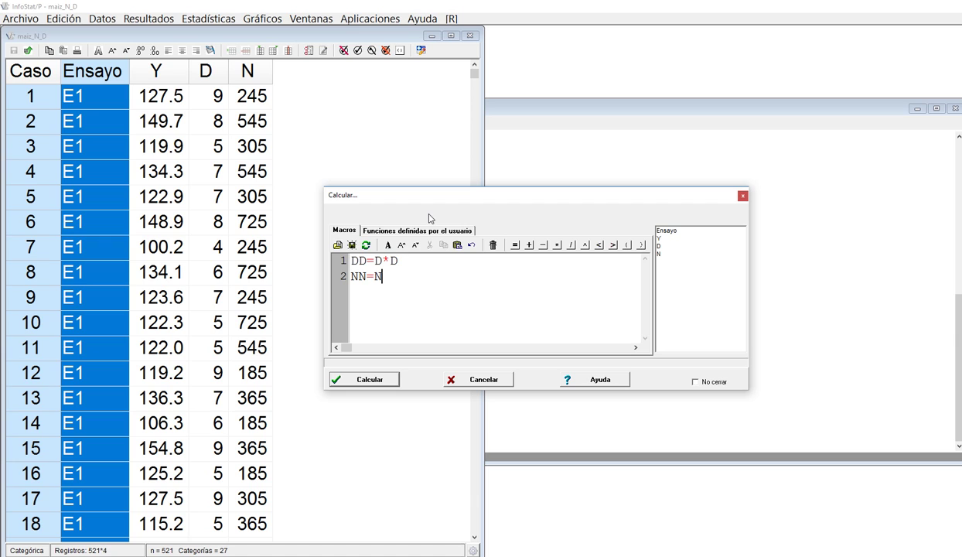
type("*N")
left_click(370, 382)
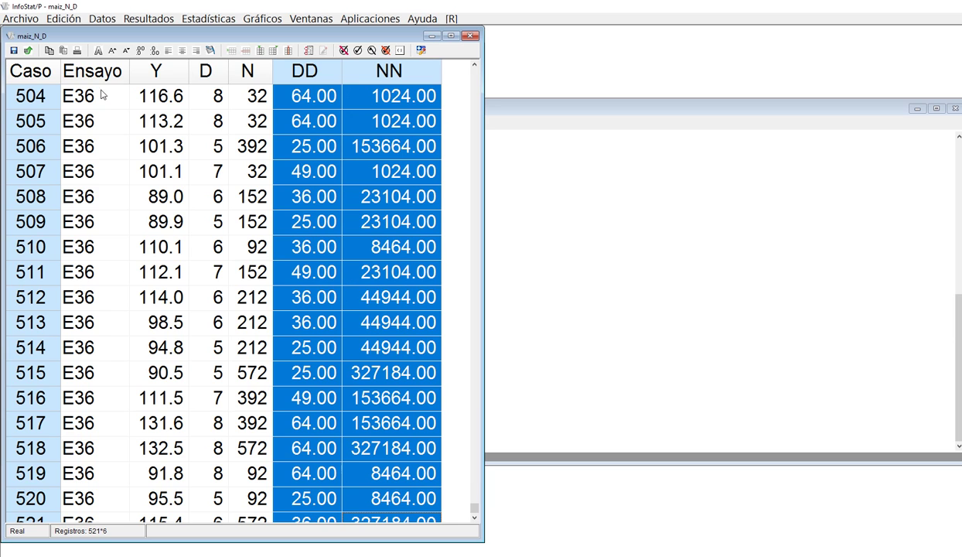
Set up a new general and mixed linear model estimation for Y, adding DD and NN to the covariates
left_click(209, 18)
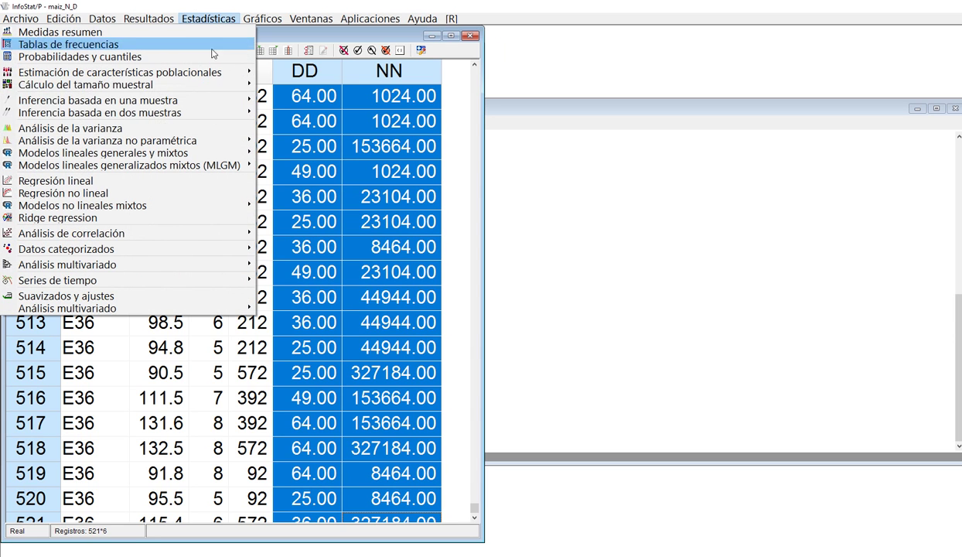
mouse_move(191, 153)
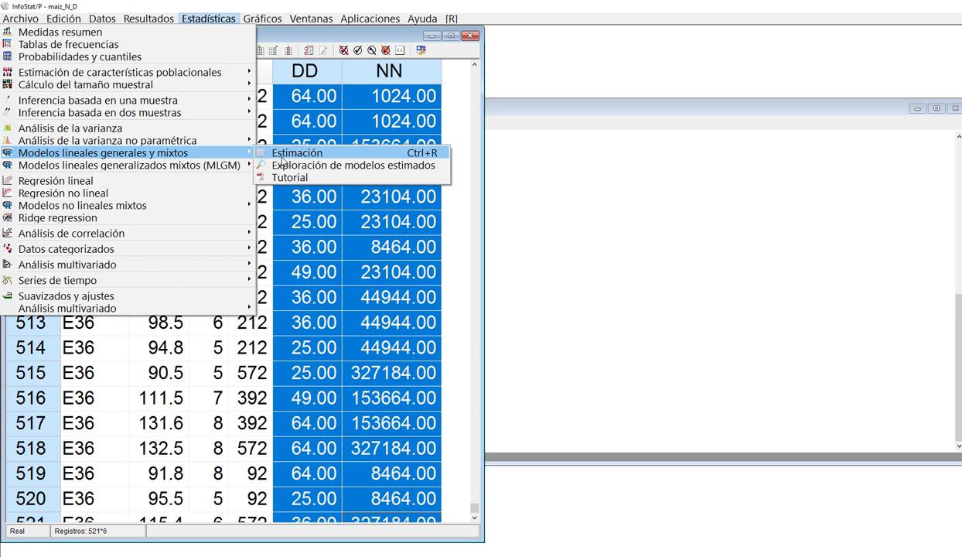
left_click(281, 155)
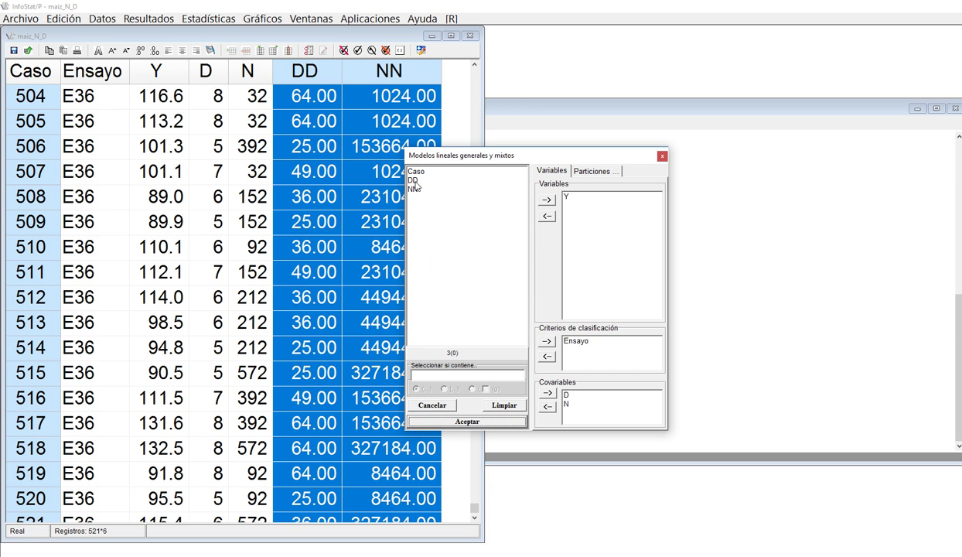
left_click_drag(415, 183, 416, 191)
left_click(547, 393)
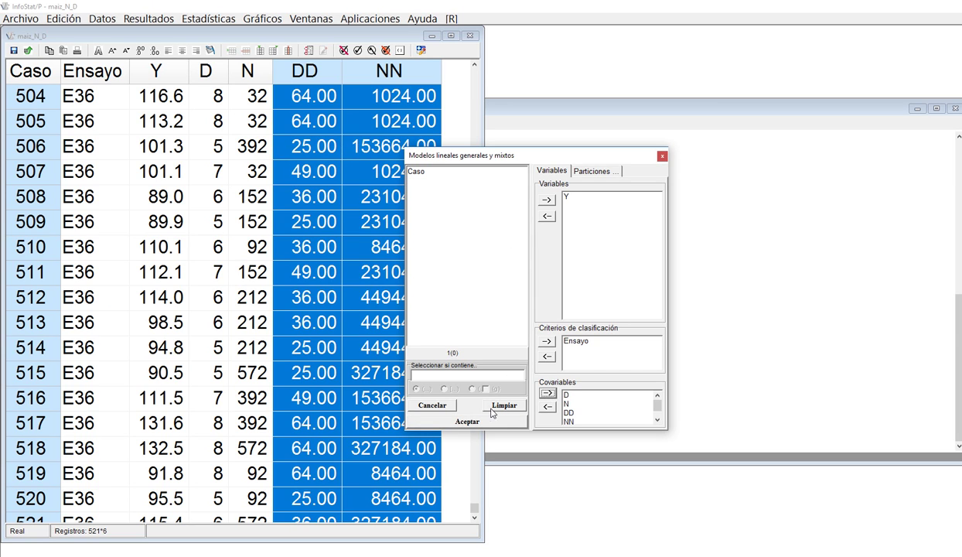
left_click(470, 419)
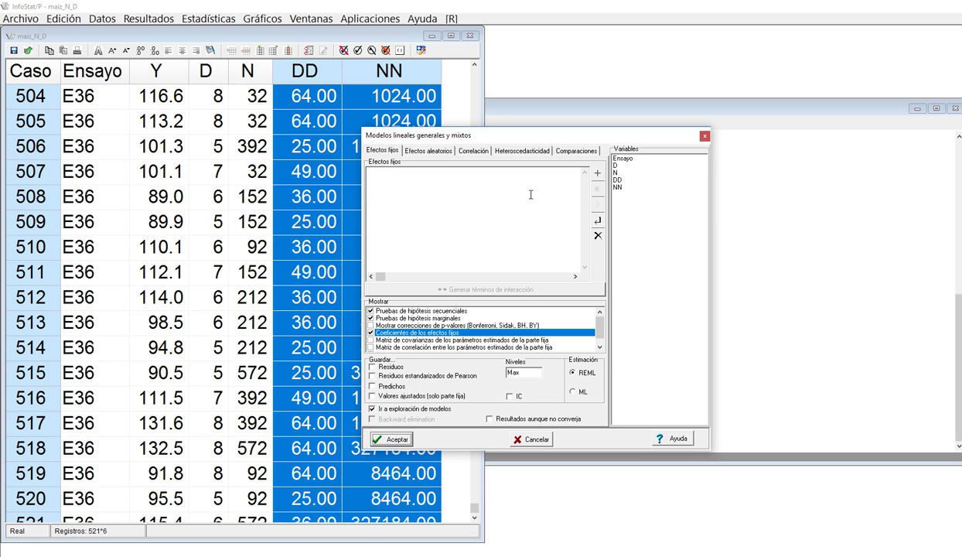
Fit the model with D, N, DD and NN as fixed effects and Ensayo as the random stratification criterion
left_click_drag(616, 165, 623, 188)
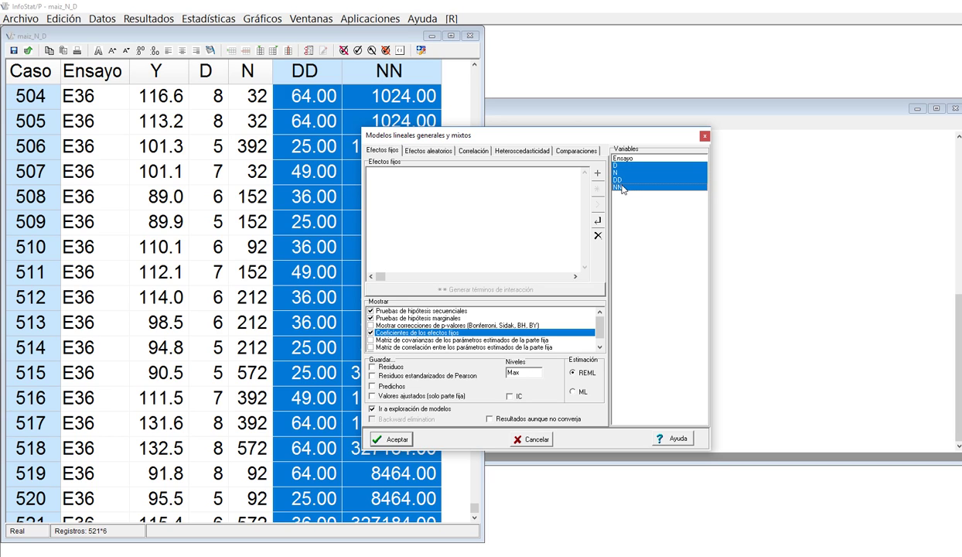
left_click(598, 221)
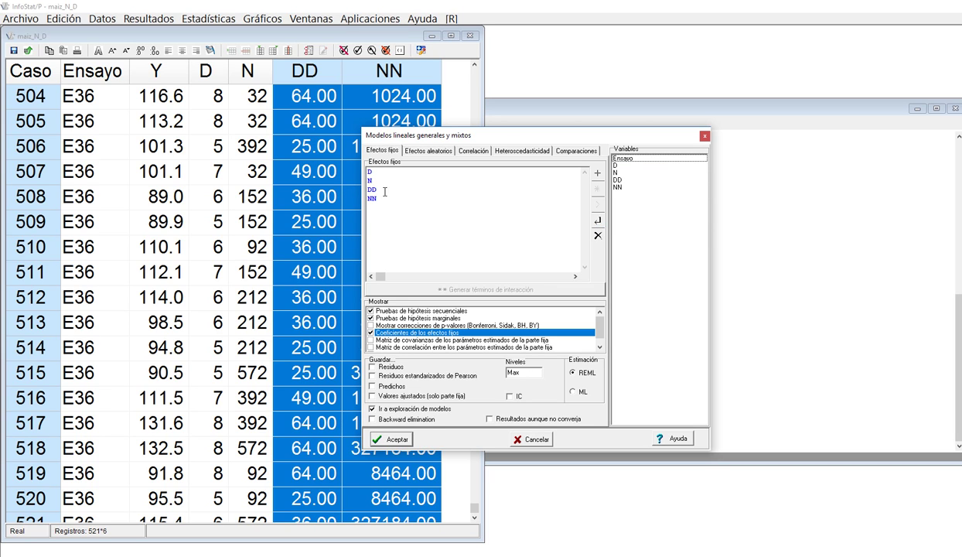
left_click(424, 151)
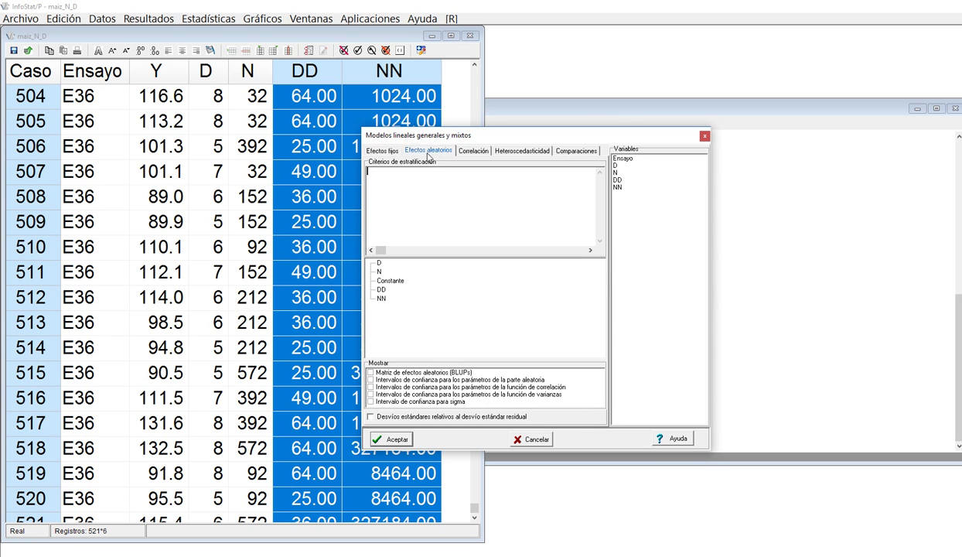
double_click(615, 158)
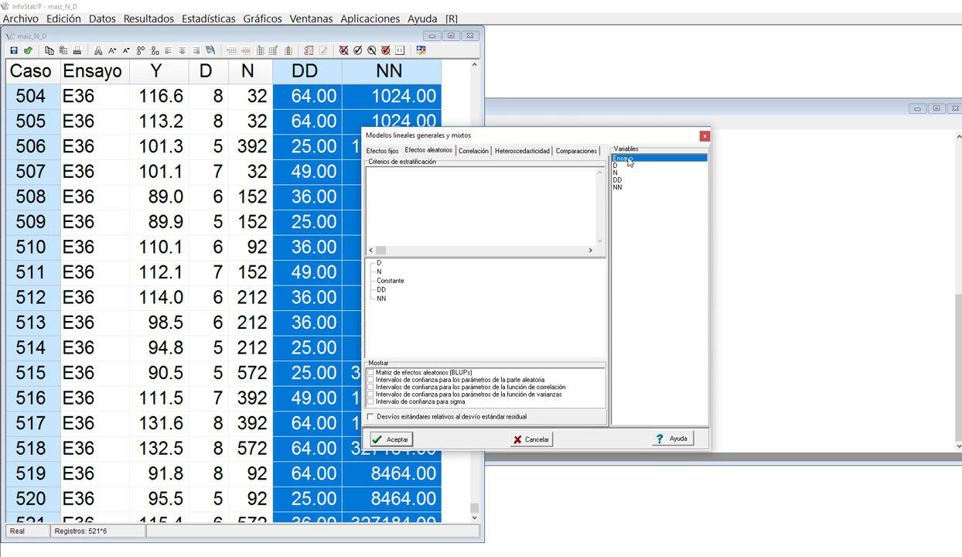
left_click(384, 151)
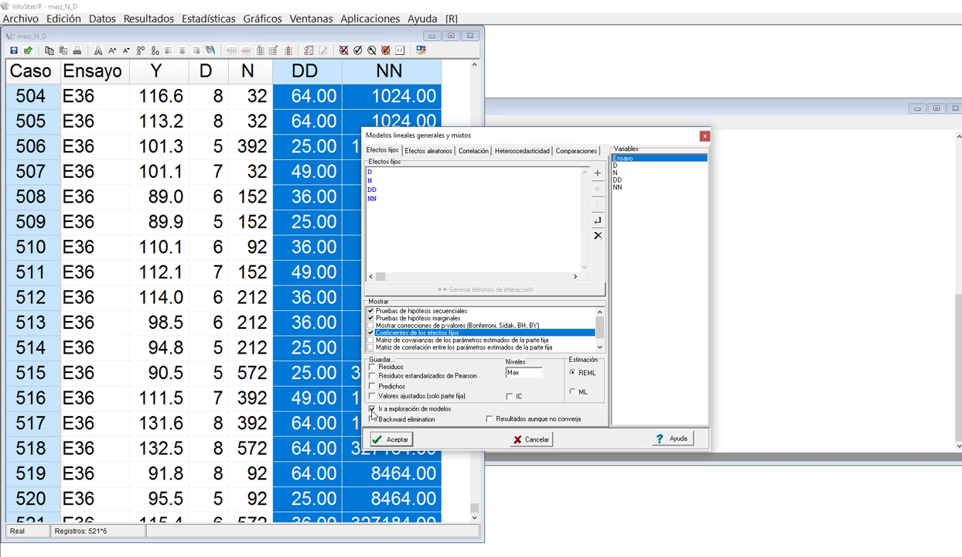
left_click(393, 443)
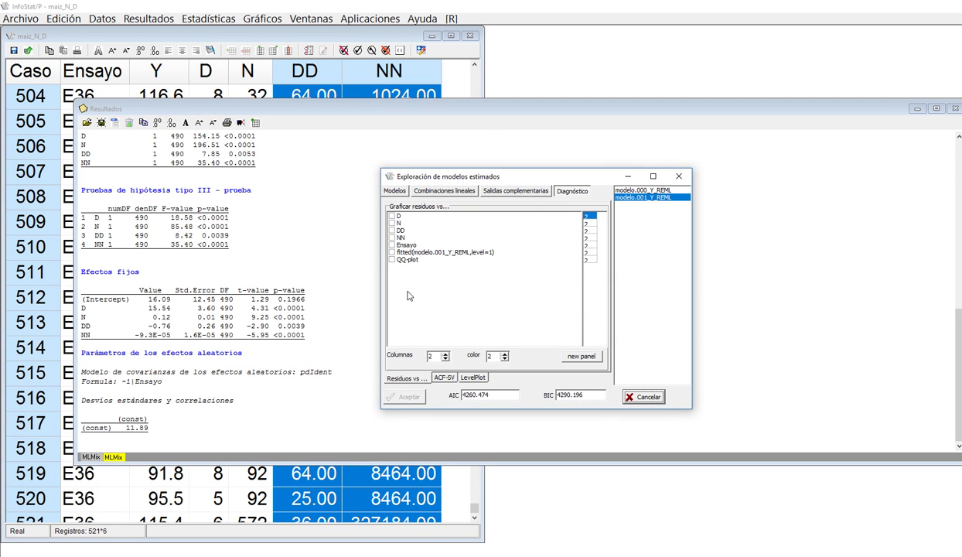
Show the residual QQ-plot of the quadratic model, circle the points at the lower tail, and close the plot
left_click(391, 261)
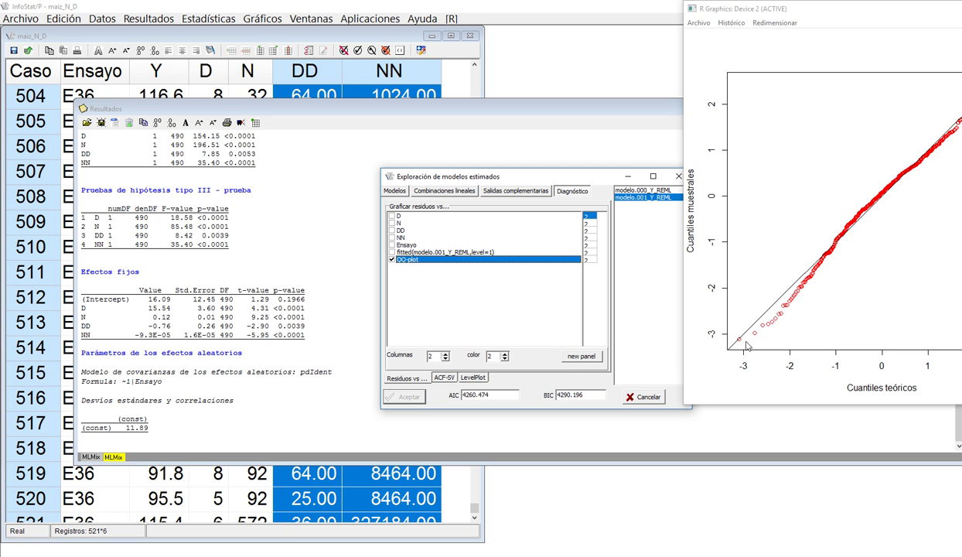
left_click_drag(859, 11, 760, 46)
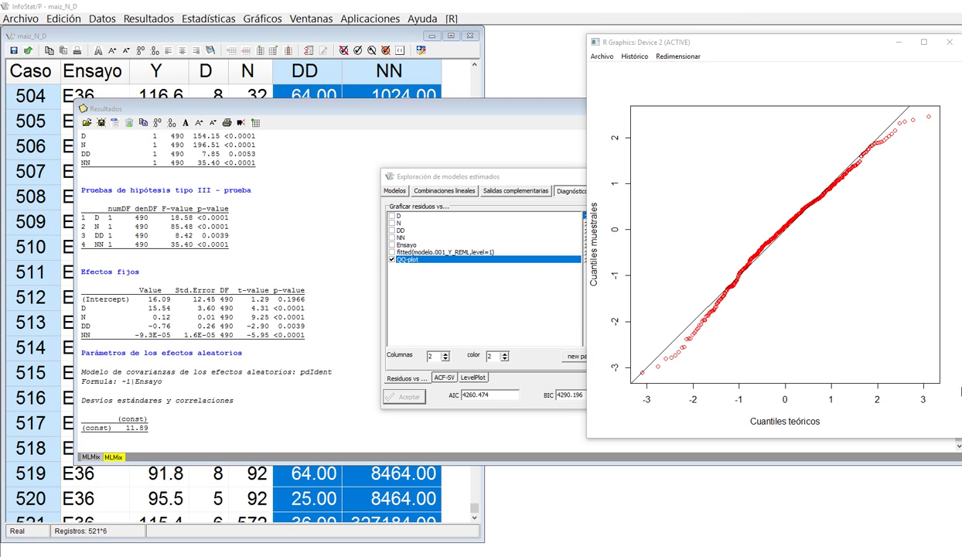
mouse_move(658, 363)
left_mouse_down()
mouse_move(686, 377)
mouse_move(627, 358)
left_mouse_up()
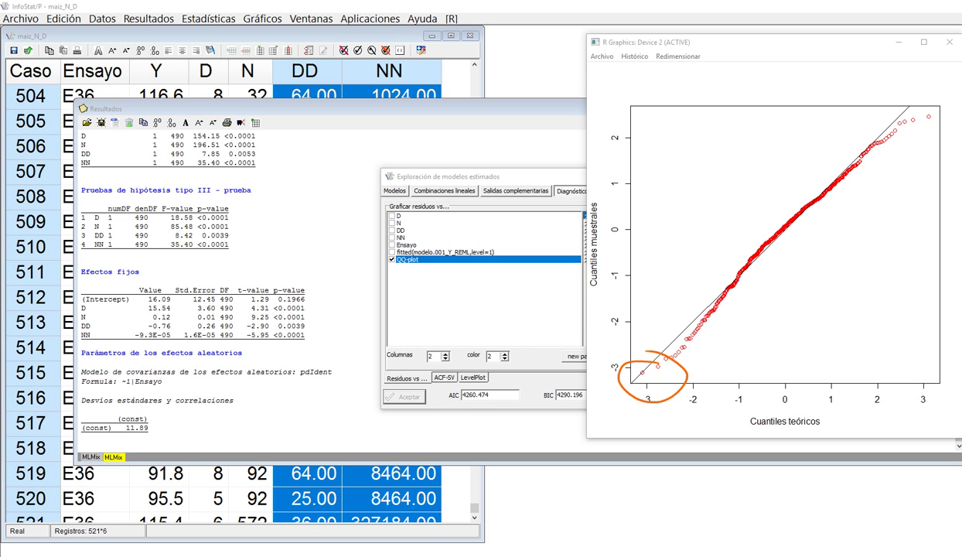
key("Escape")
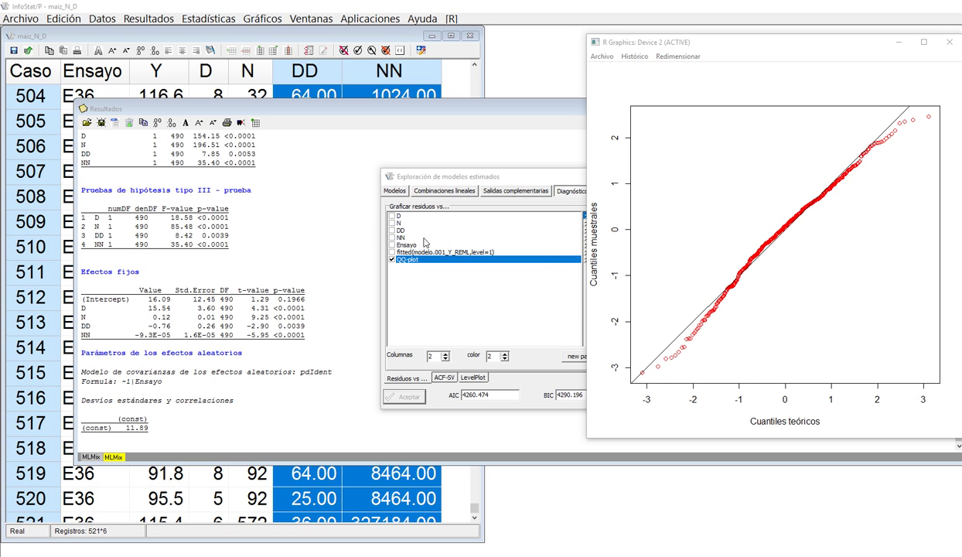
left_click(949, 51)
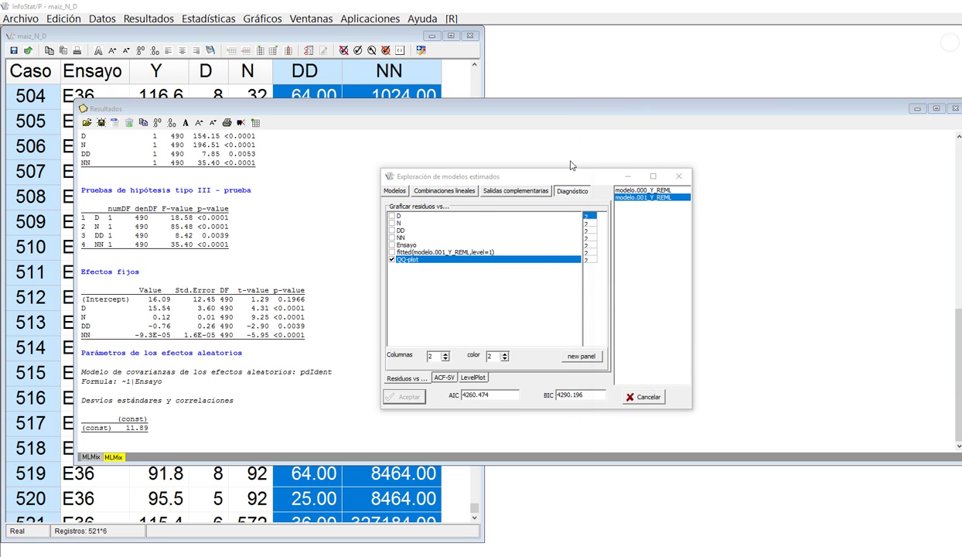
left_click(393, 259)
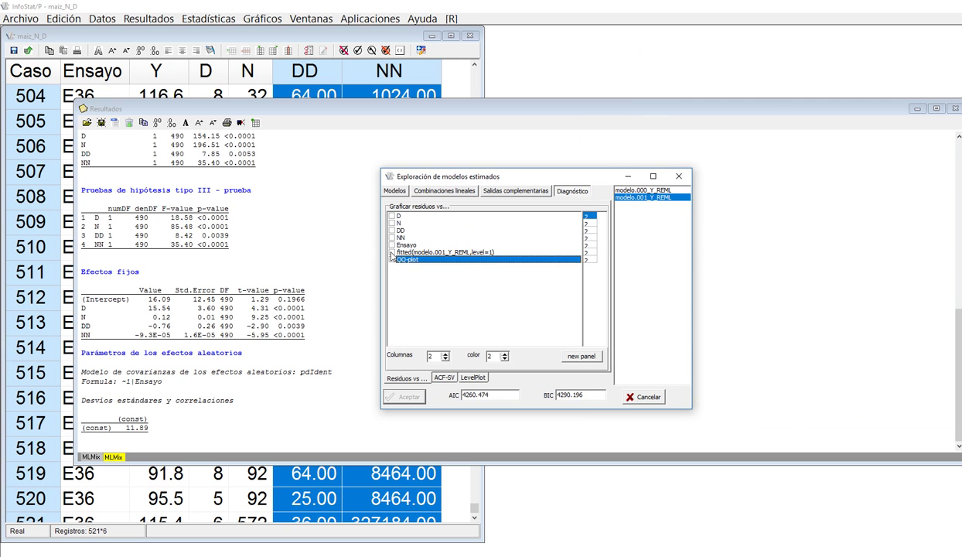
Plot the residuals against the fitted values, frame the band between 2 and -2 and the points below it, then remove the plot
left_click(392, 253)
left_click_drag(897, 11, 789, 45)
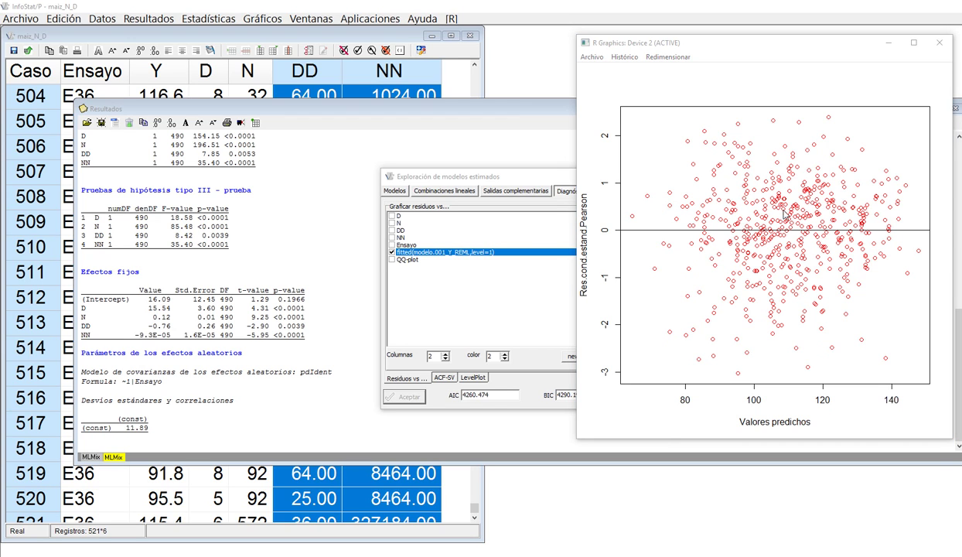
mouse_move(804, 259)
left_mouse_down()
mouse_move(897, 350)
mouse_move(905, 334)
mouse_move(926, 333)
left_mouse_up()
mouse_move(637, 335)
left_mouse_down()
mouse_move(845, 387)
mouse_move(912, 384)
left_mouse_up()
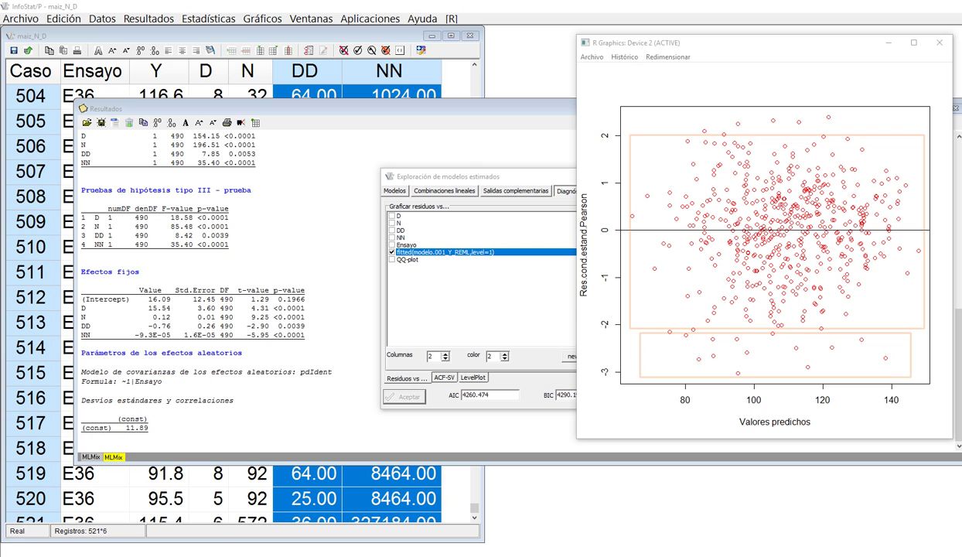
key("Escape")
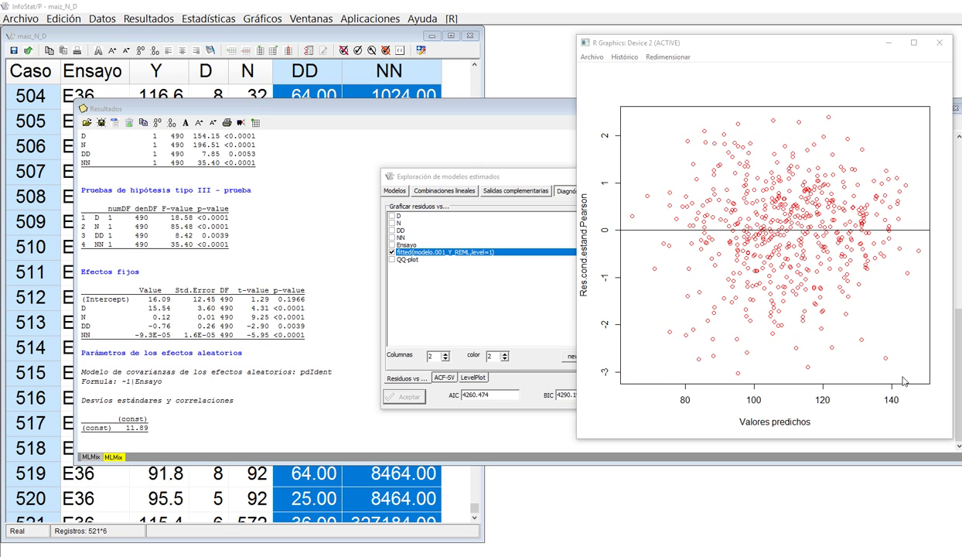
left_click(392, 251)
Examine the residuals plotted against N and against D, then leave the model exploration
left_click(393, 224)
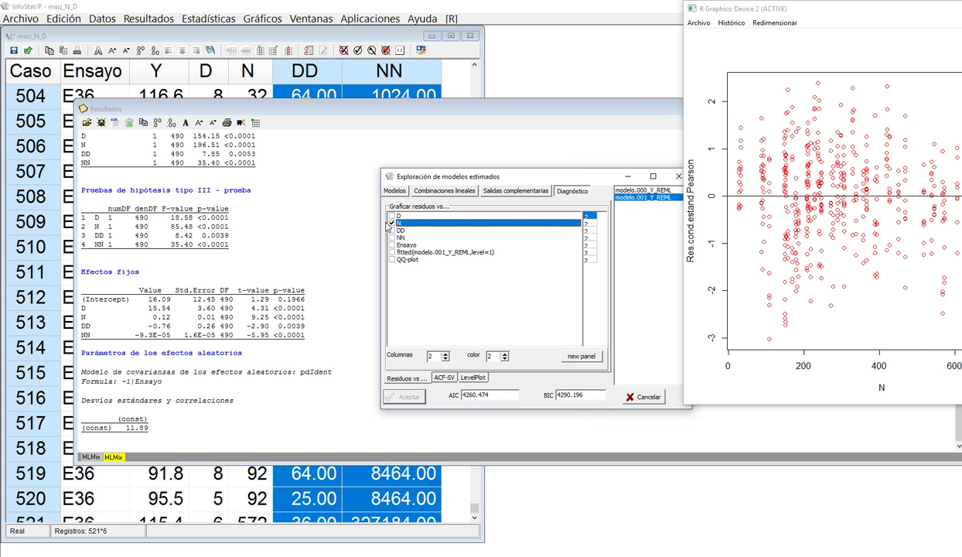
left_click(391, 224)
left_click(391, 217)
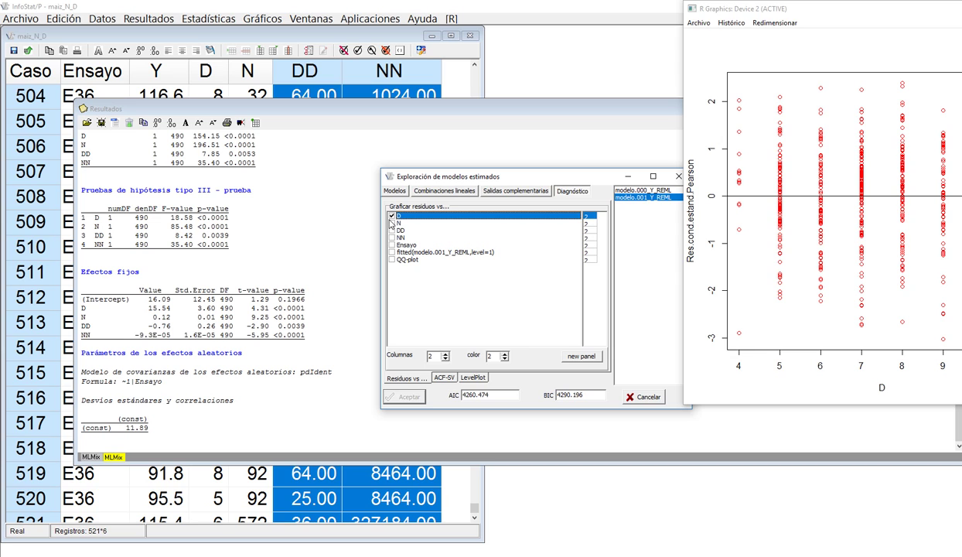
left_click(392, 217)
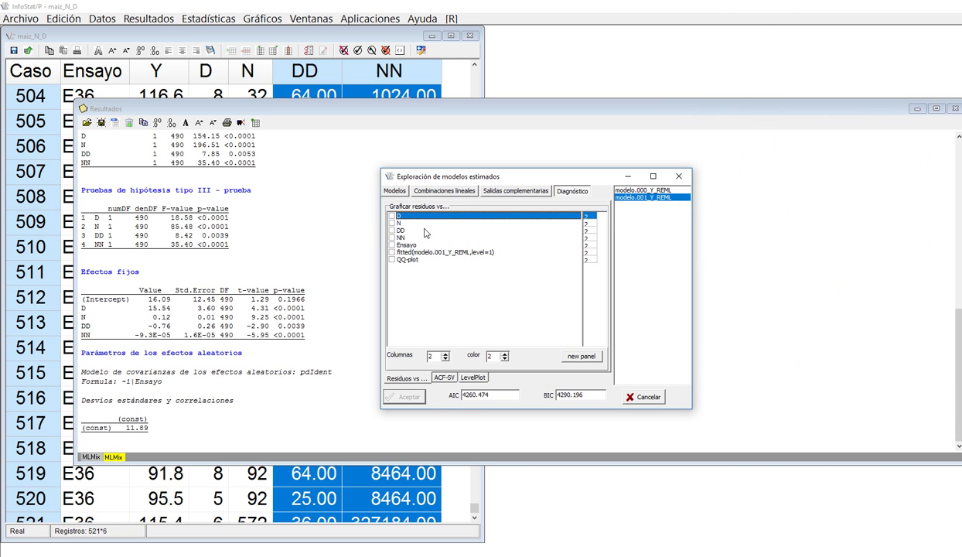
left_click(678, 178)
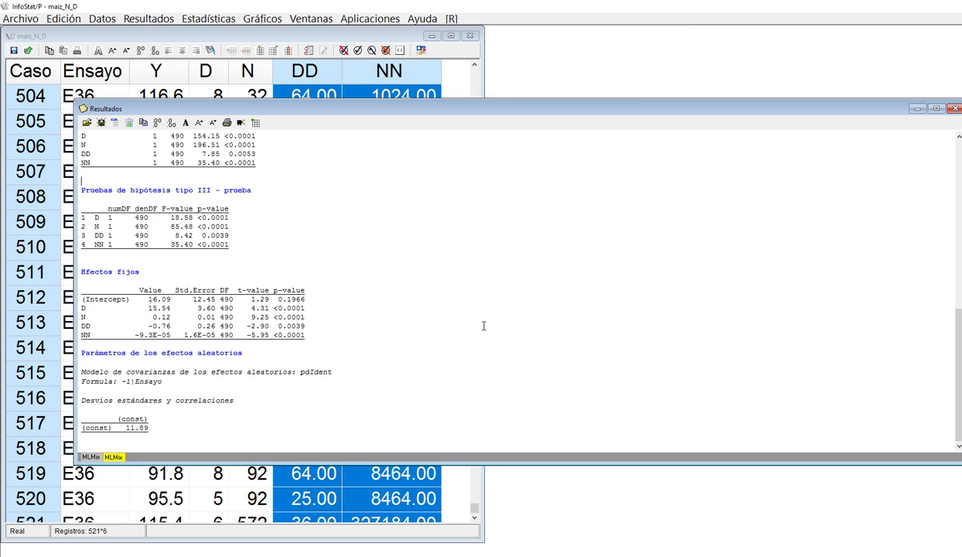
Enlarge the text of the results report and narrow its window around the type III tests and fixed-effects tables
left_click(199, 123)
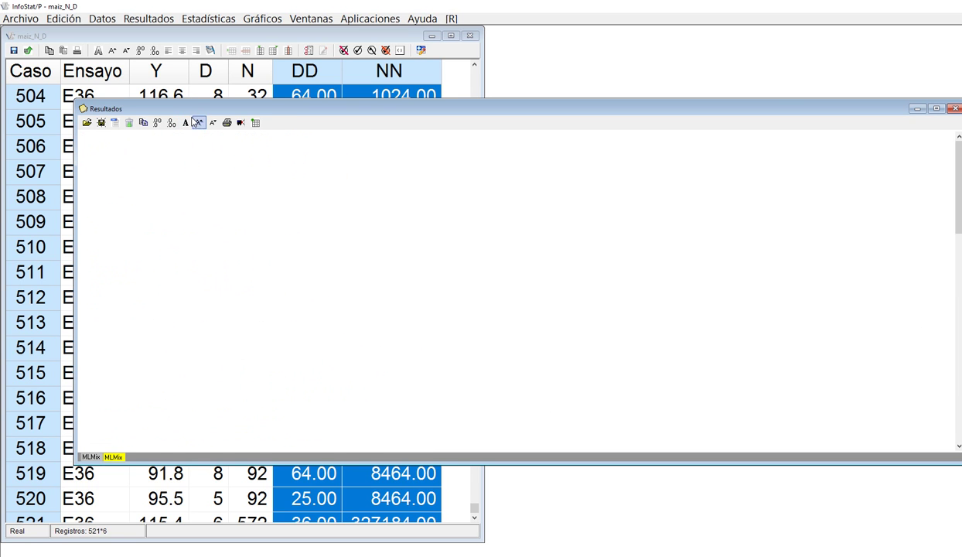
left_click(186, 122)
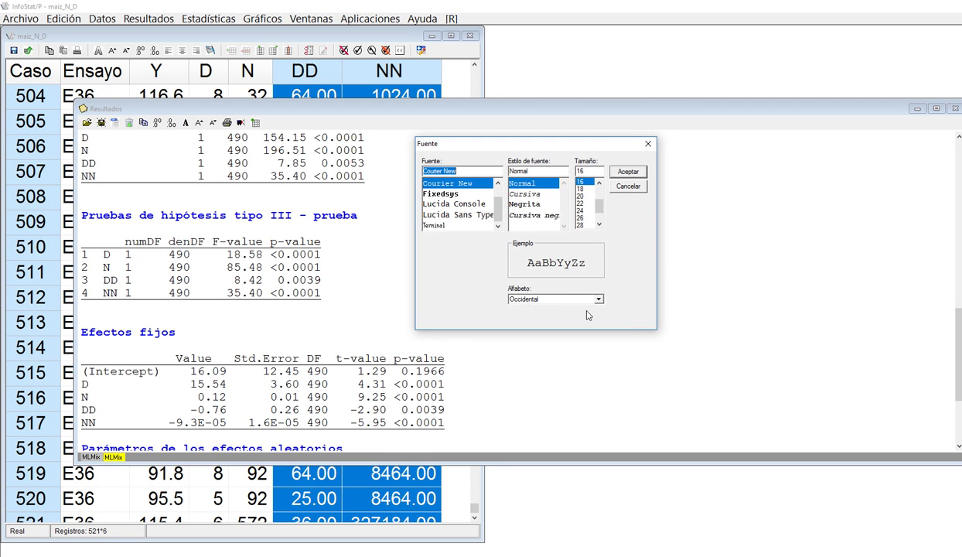
left_click(626, 188)
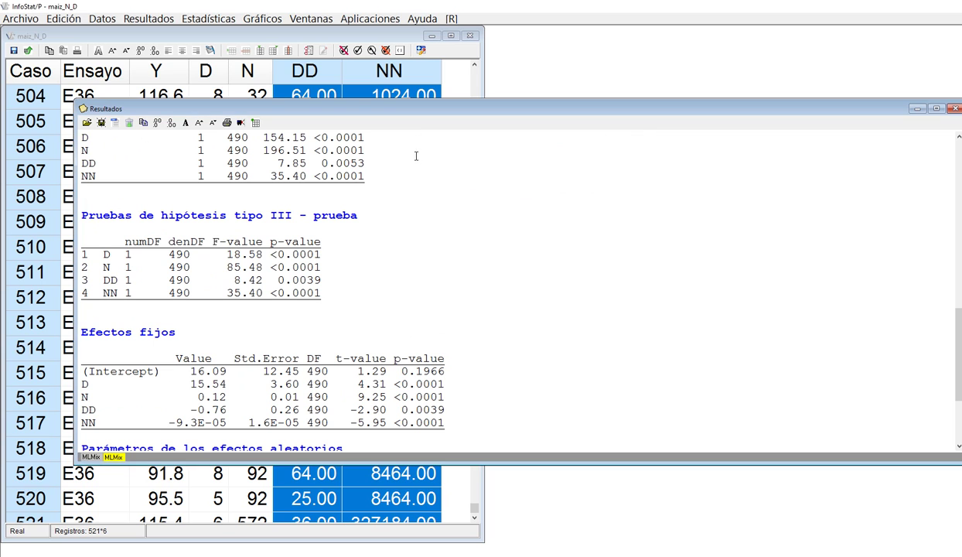
left_click(212, 123)
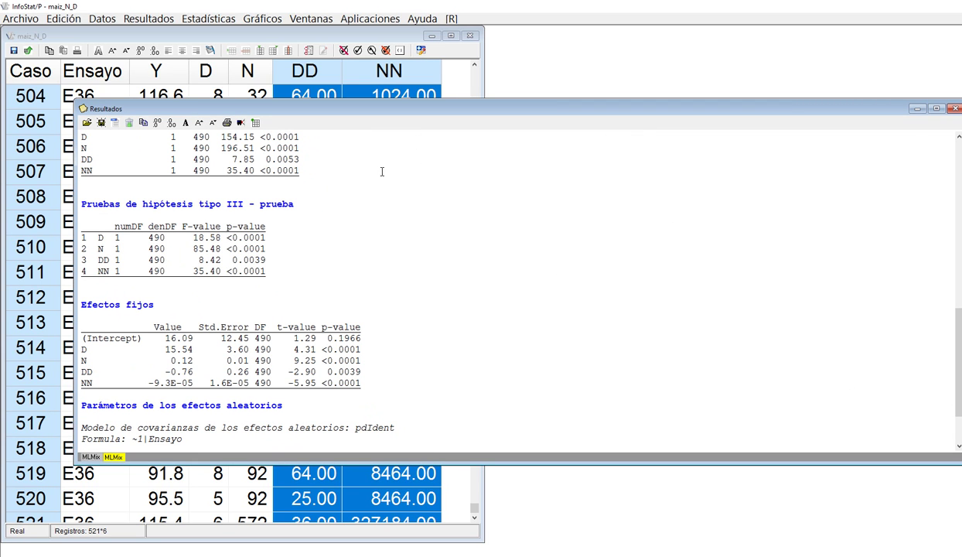
left_click(199, 123)
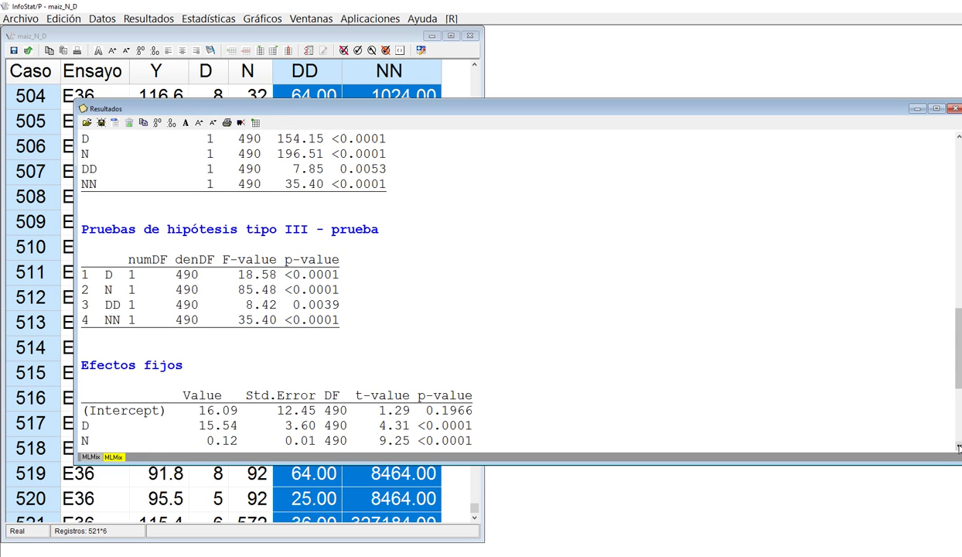
scroll(957, 447, "down", 5)
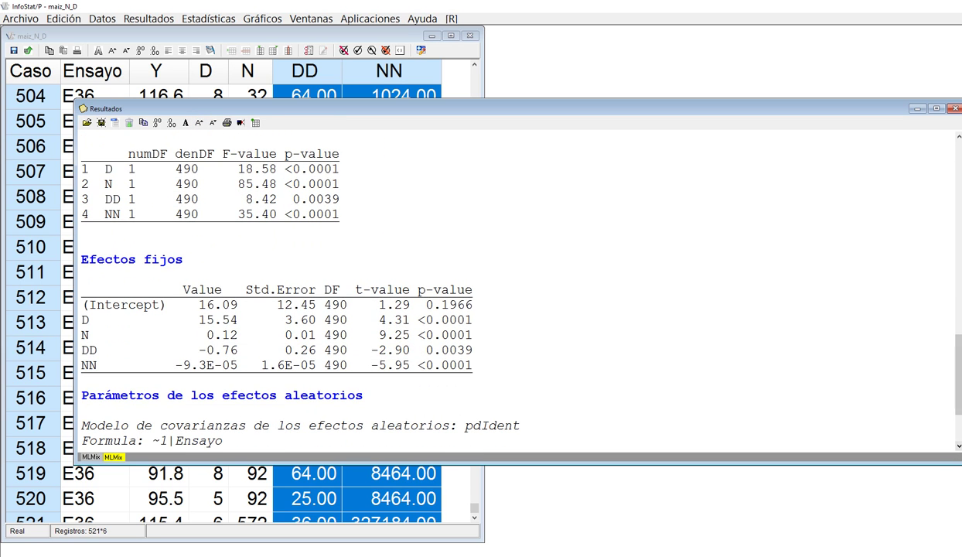
left_click_drag(961, 421, 933, 422)
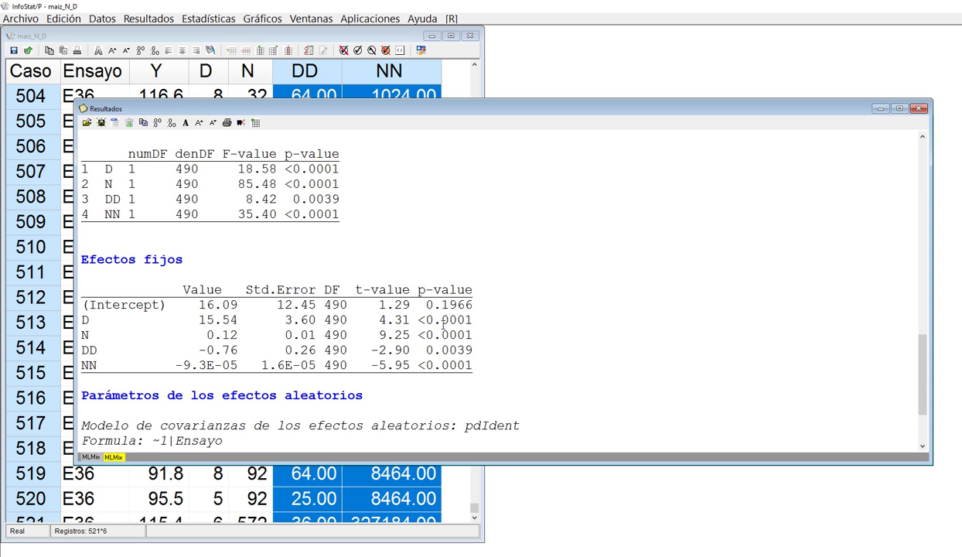
Show the estimates in the results report with five decimal places
left_click_drag(83, 260, 504, 384)
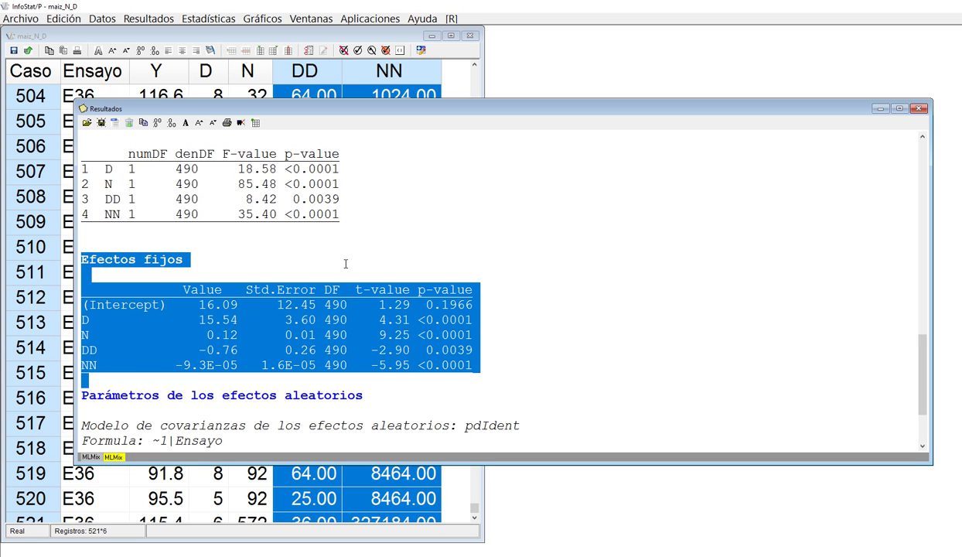
left_click(172, 122)
left_click(171, 122)
left_click(172, 122)
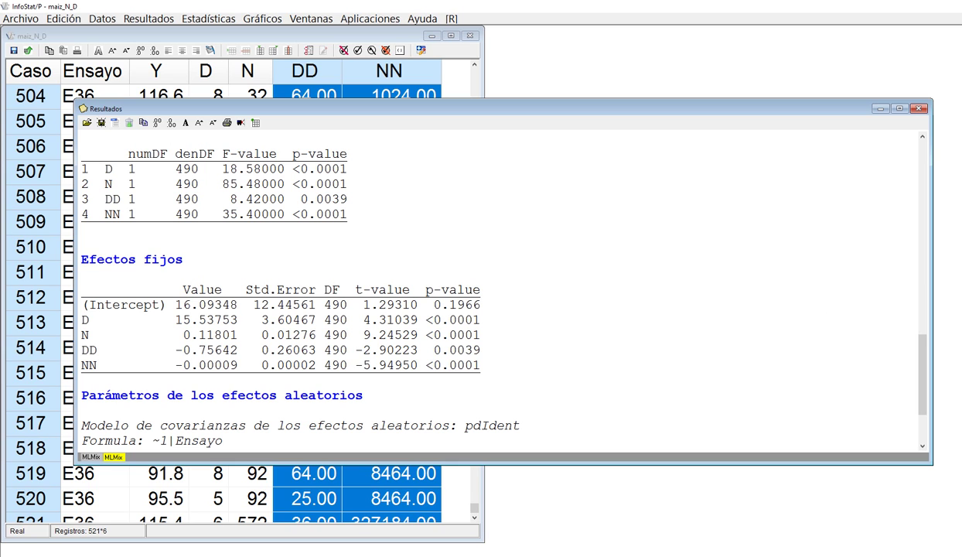
Handwrite the model y = β0 + β1D + β2N + β3D² + β4N² + b + ε beside the results tables
key("alt+Tab")
mouse_move(370, 171)
left_mouse_down()
mouse_move(379, 213)
mouse_move(363, 226)
left_mouse_up()
left_click_drag(403, 188, 413, 187)
mouse_move(405, 195)
left_mouse_down()
mouse_move(424, 178)
mouse_move(433, 194)
mouse_move(465, 194)
mouse_move(491, 177)
mouse_move(495, 195)
left_mouse_up()
mouse_move(506, 194)
left_mouse_down()
mouse_move(517, 203)
mouse_move(554, 185)
left_mouse_up()
mouse_move(547, 178)
left_mouse_down()
mouse_move(548, 194)
mouse_move(565, 184)
mouse_move(560, 191)
mouse_move(582, 193)
left_mouse_up()
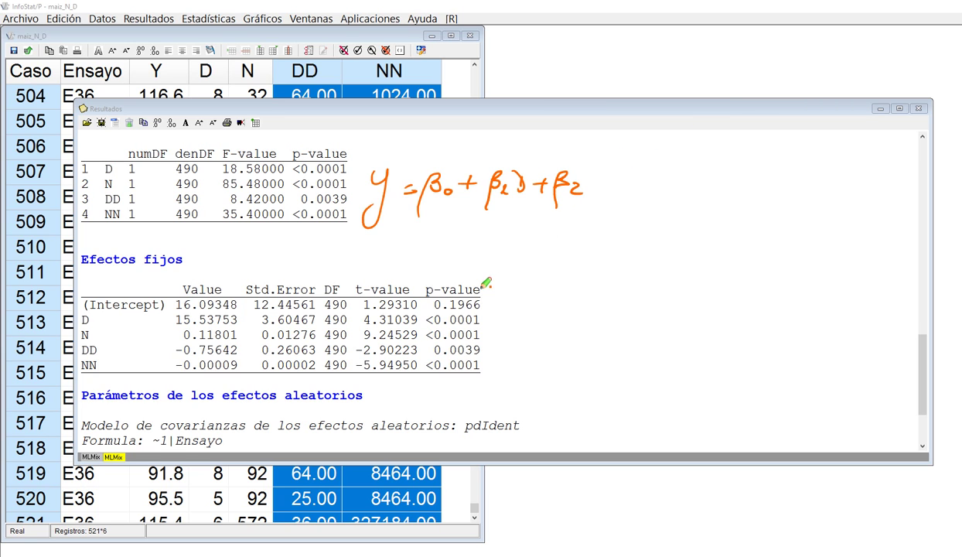
mouse_move(582, 189)
left_mouse_down()
mouse_move(588, 164)
mouse_move(608, 162)
mouse_move(619, 190)
mouse_move(629, 178)
left_mouse_up()
mouse_move(636, 207)
left_mouse_down()
mouse_move(659, 154)
mouse_move(689, 178)
left_mouse_up()
mouse_move(684, 171)
left_mouse_down()
mouse_move(683, 186)
mouse_move(704, 163)
mouse_move(707, 186)
mouse_move(733, 189)
mouse_move(747, 186)
mouse_move(754, 166)
left_mouse_up()
left_click_drag(758, 155, 785, 177)
mouse_move(778, 168)
left_mouse_down()
mouse_move(777, 184)
mouse_move(811, 188)
mouse_move(836, 172)
left_mouse_up()
mouse_move(828, 164)
left_mouse_down()
mouse_move(827, 183)
mouse_move(873, 180)
mouse_move(846, 183)
left_mouse_up()
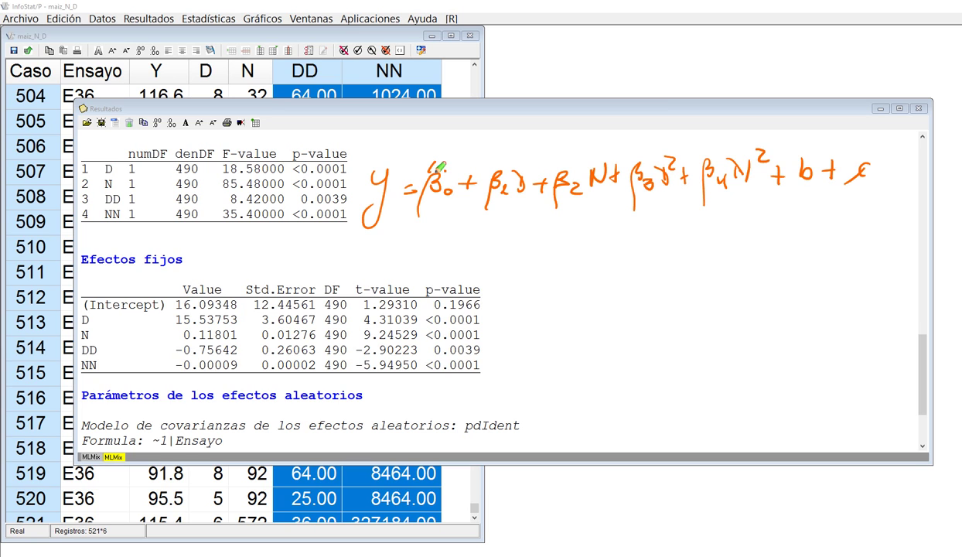
Turn the handwritten model into the fitted equation by adding hats to y and every β and erasing the b and ε terms
left_click_drag(485, 167, 560, 165)
left_click_drag(629, 157, 642, 154)
left_click_drag(704, 160, 715, 158)
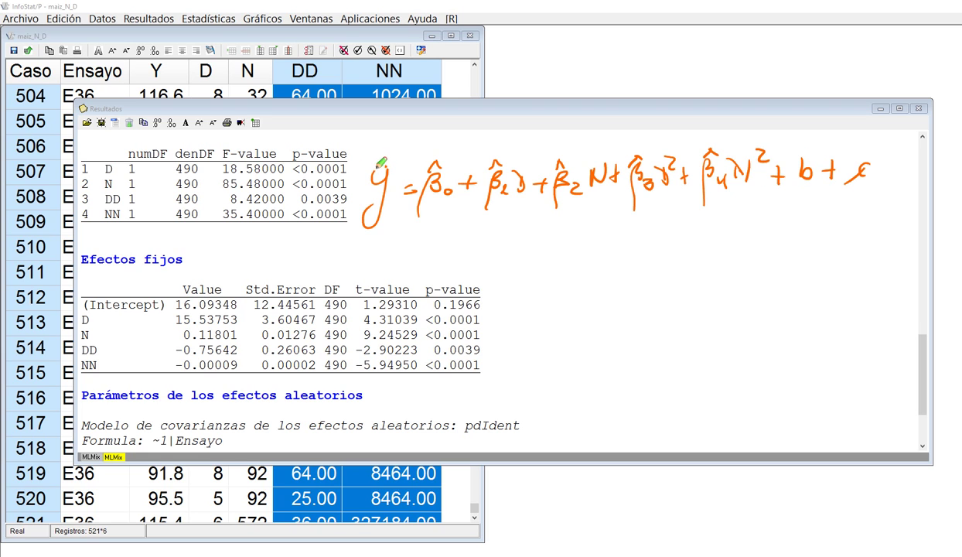
left_click_drag(370, 166, 386, 166)
left_click_drag(766, 184, 784, 188)
left_click_drag(839, 179, 851, 182)
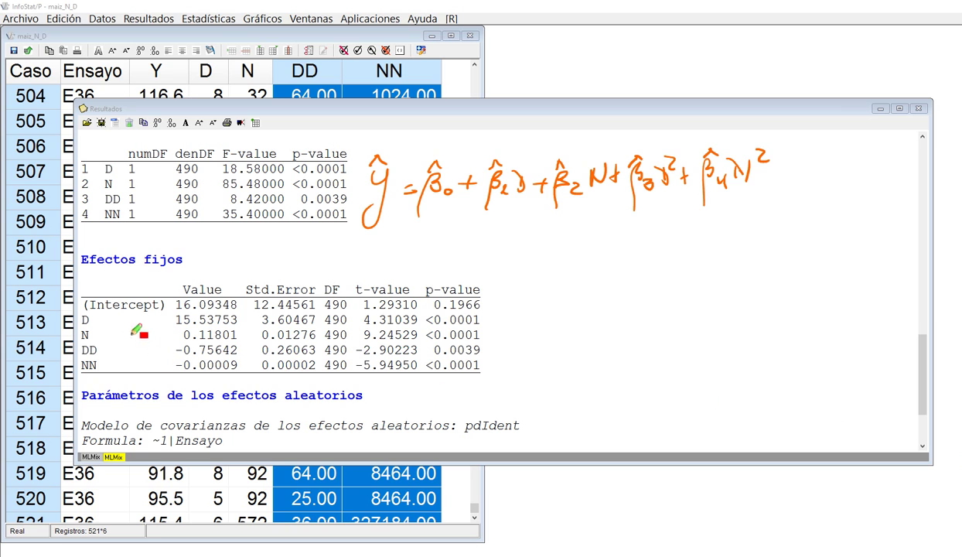
Highlight the fixed-effects estimates and the β1 to β4 coefficients in the equation, and mark the DD and NN row labels
left_click_drag(164, 297, 243, 313)
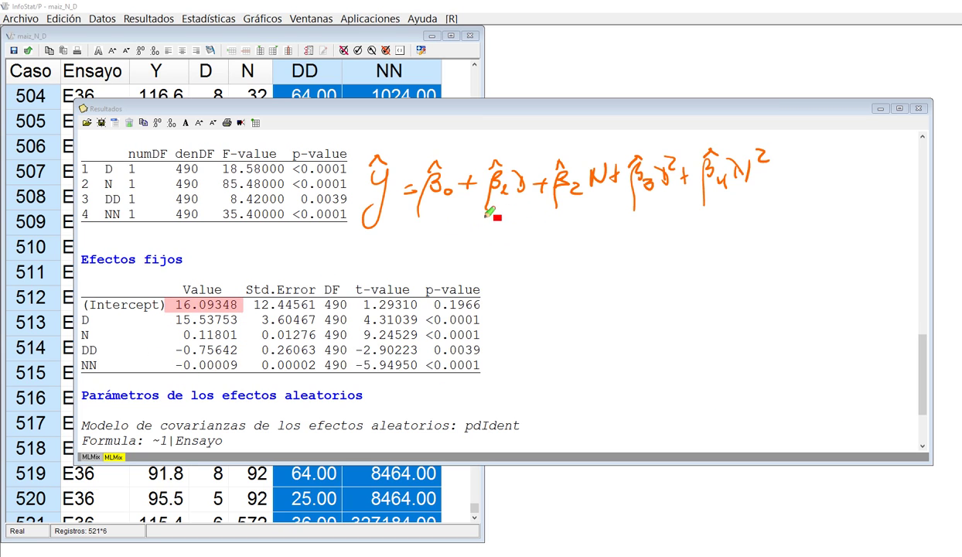
left_click_drag(476, 157, 509, 215)
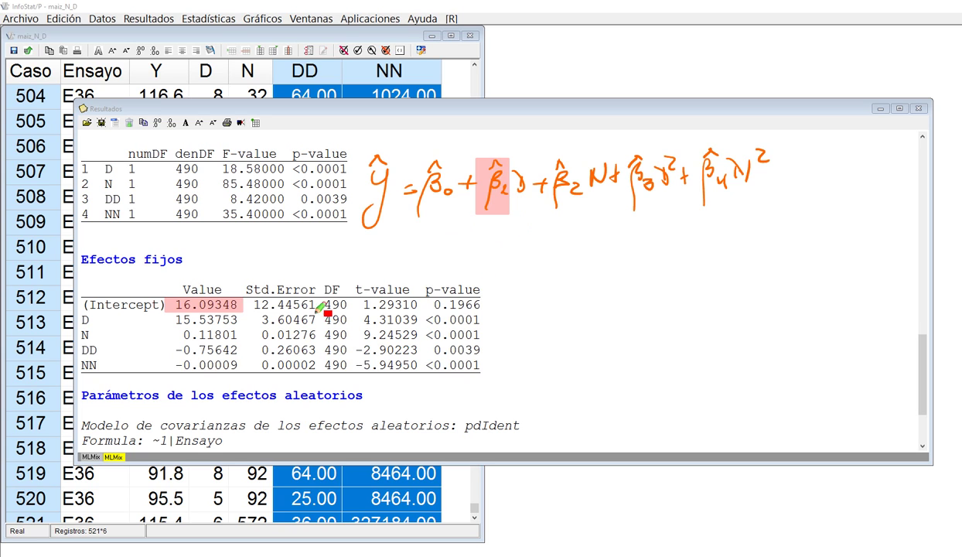
left_click_drag(169, 313, 247, 327)
left_click_drag(538, 158, 574, 209)
left_click_drag(172, 329, 246, 342)
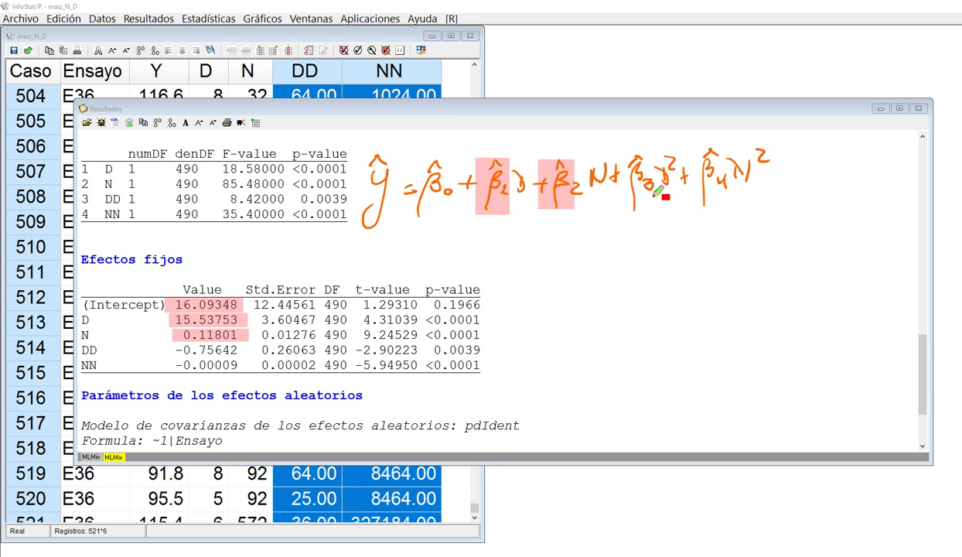
left_click_drag(624, 153, 659, 205)
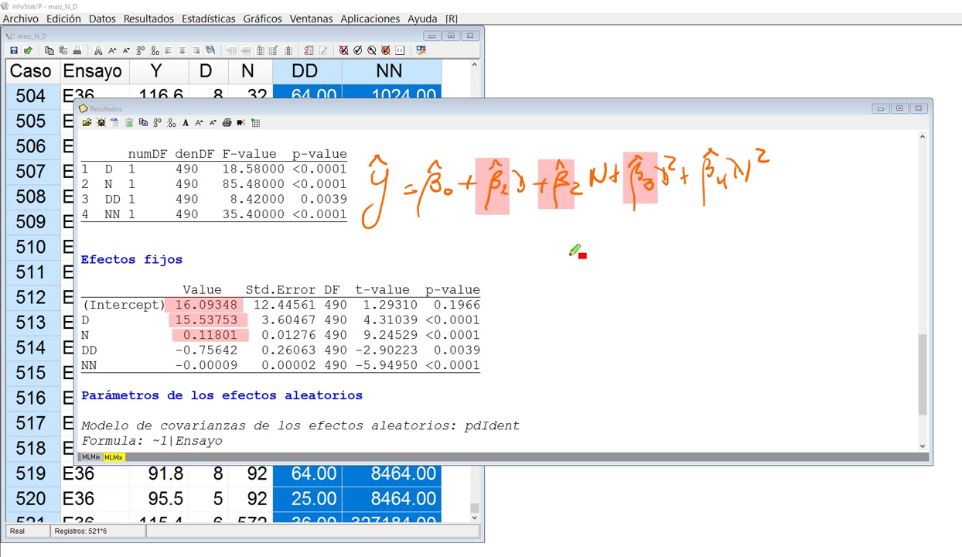
left_click_drag(173, 349, 247, 358)
left_click_drag(692, 153, 731, 203)
left_click_drag(166, 361, 249, 376)
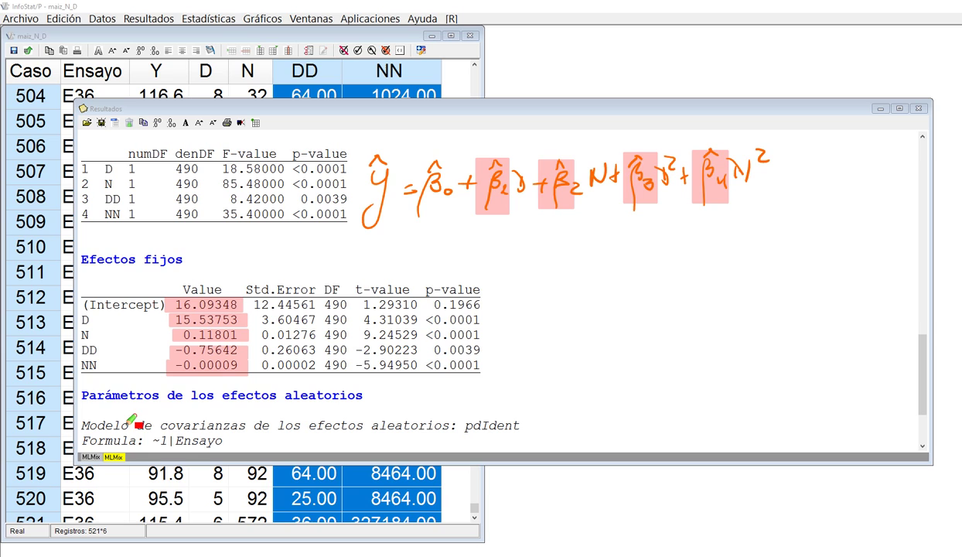
left_click_drag(76, 348, 110, 374)
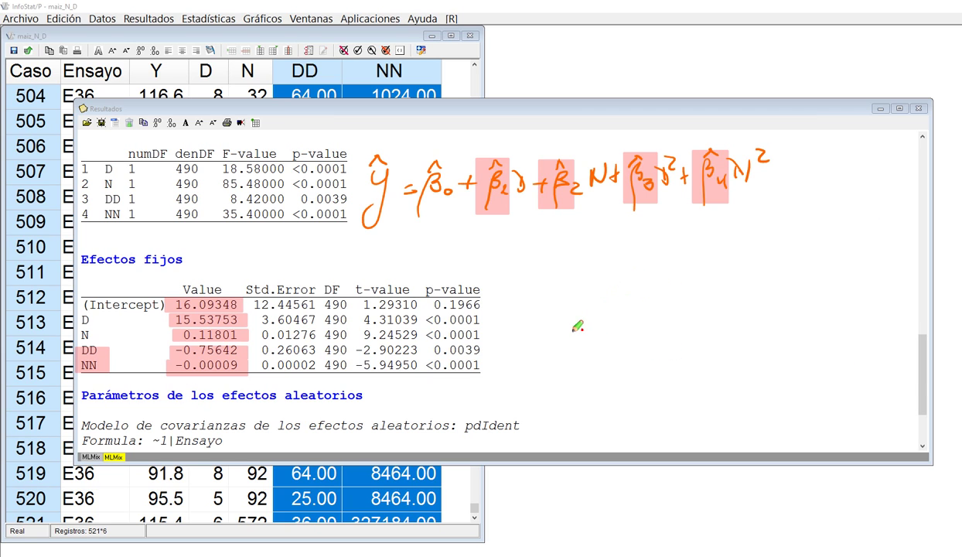
Sketch a curved response surface over N, D and Y axes below the equation, and clear all annotations
mouse_move(572, 318)
left_mouse_down()
mouse_move(638, 270)
mouse_move(679, 273)
left_mouse_up()
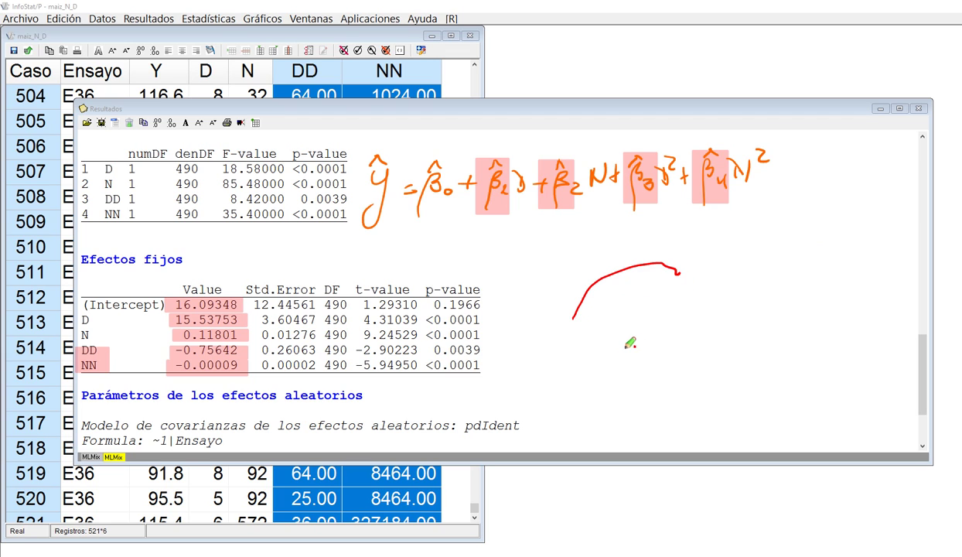
mouse_move(623, 322)
left_mouse_down()
mouse_move(627, 269)
mouse_move(686, 244)
left_mouse_up()
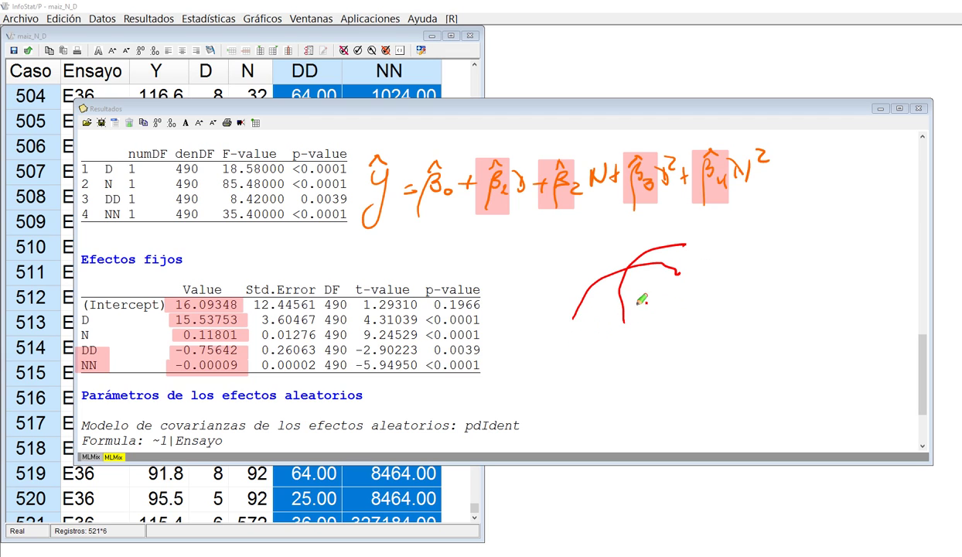
left_click_drag(587, 221, 581, 279)
mouse_move(569, 335)
left_mouse_down()
mouse_move(586, 292)
mouse_move(745, 274)
left_mouse_up()
left_click_drag(568, 335, 558, 381)
mouse_move(747, 283)
left_mouse_down()
mouse_move(747, 293)
mouse_move(759, 282)
left_mouse_up()
mouse_move(588, 379)
left_mouse_down()
mouse_move(594, 368)
mouse_move(604, 379)
left_mouse_up()
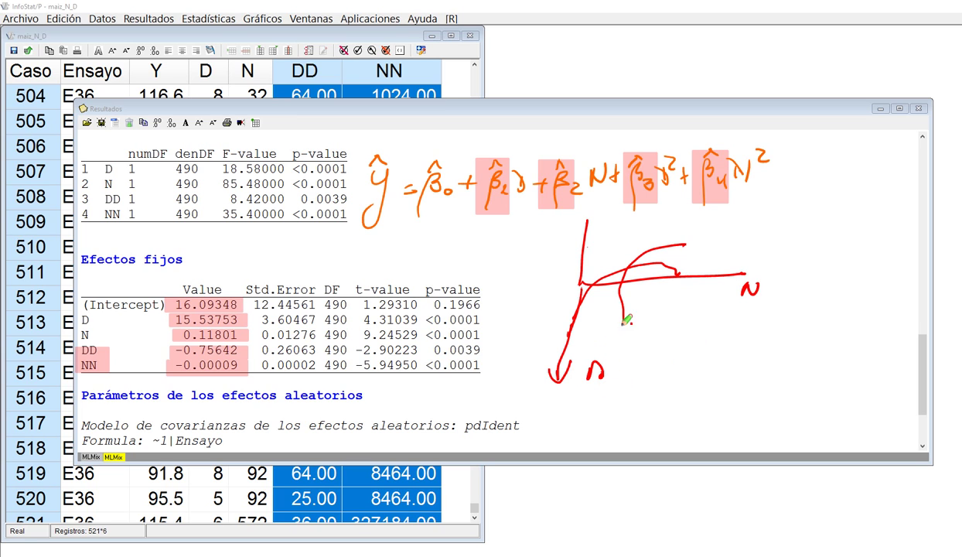
mouse_move(579, 232)
left_mouse_down()
mouse_move(588, 220)
mouse_move(593, 230)
mouse_move(569, 246)
mouse_move(566, 284)
mouse_move(705, 283)
mouse_move(706, 305)
left_mouse_up()
left_click_drag(612, 323, 667, 262)
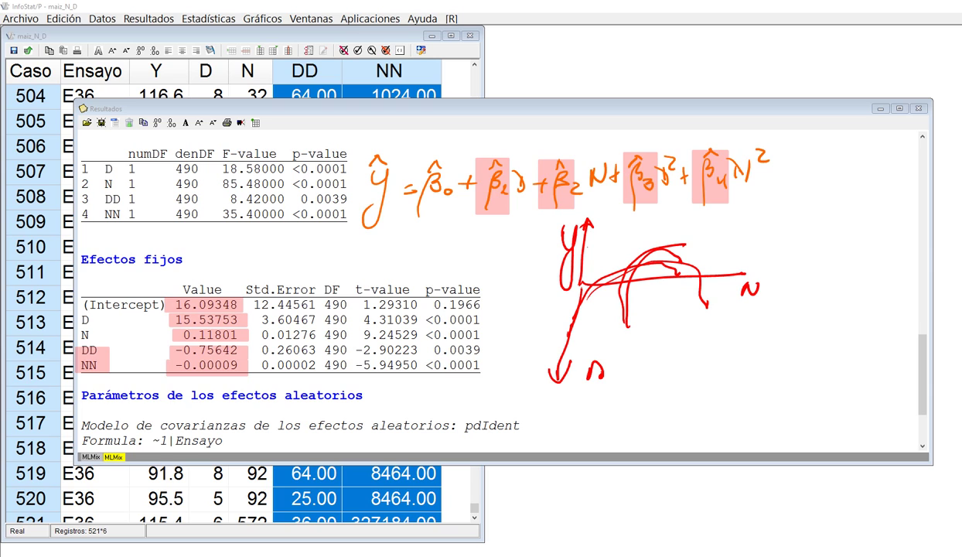
key("Escape")
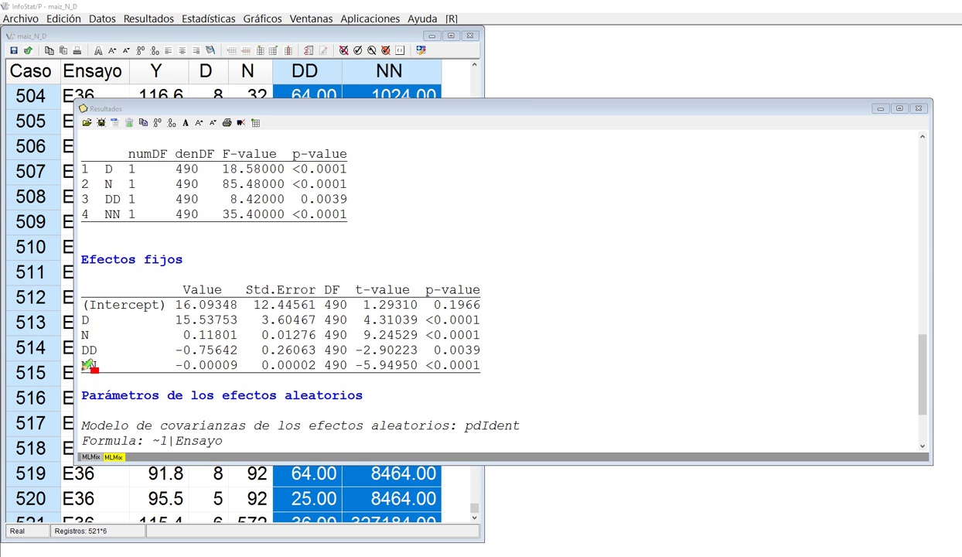
Highlight the NN, N, DD and D rows of the fixed-effects table
left_click(474, 371)
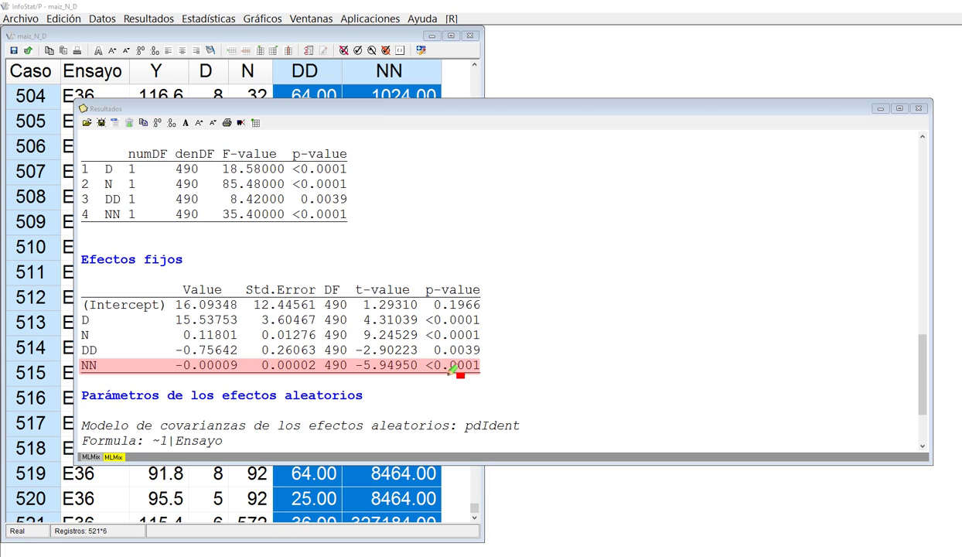
left_click_drag(76, 328, 471, 340)
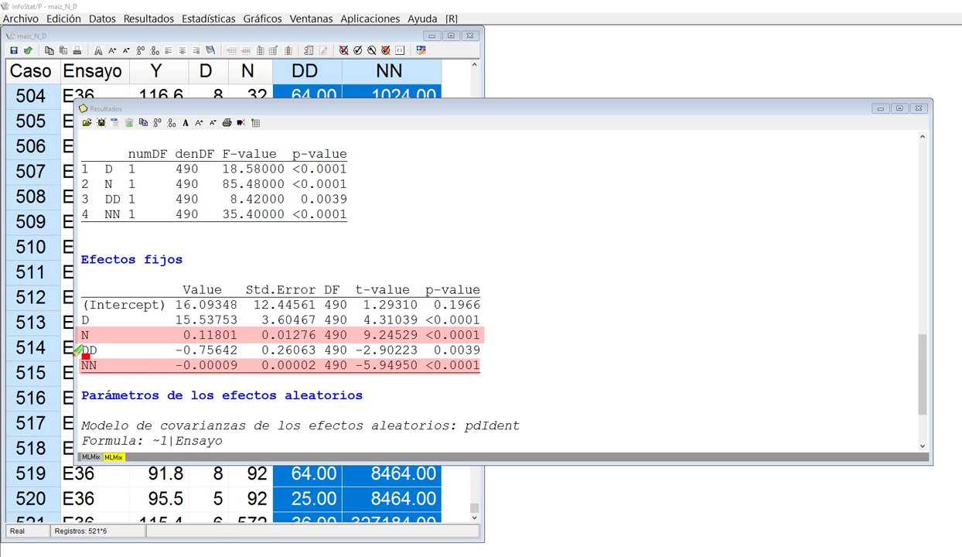
left_click_drag(77, 343, 481, 359)
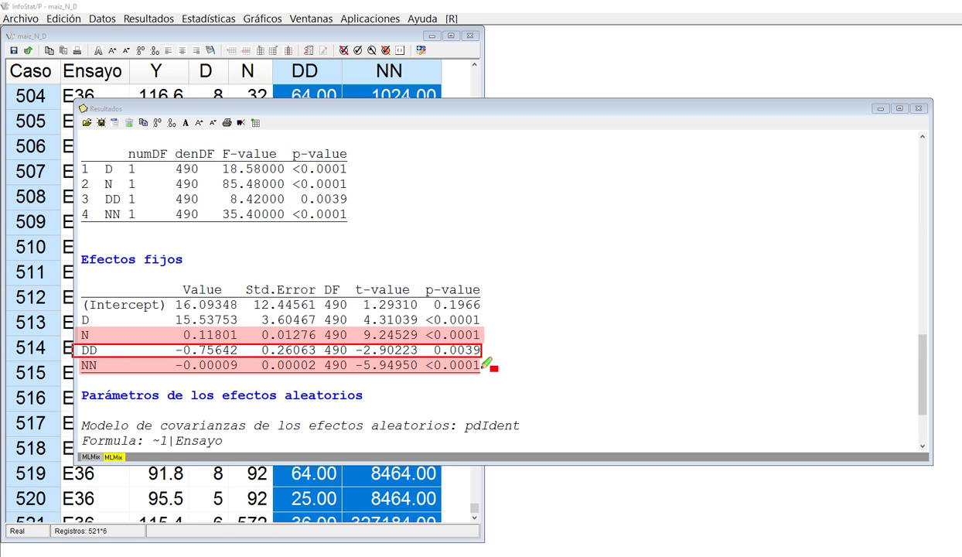
mouse_move(72, 297)
left_mouse_down()
mouse_move(149, 313)
mouse_move(412, 313)
left_mouse_up()
left_click_drag(488, 335, 74, 306)
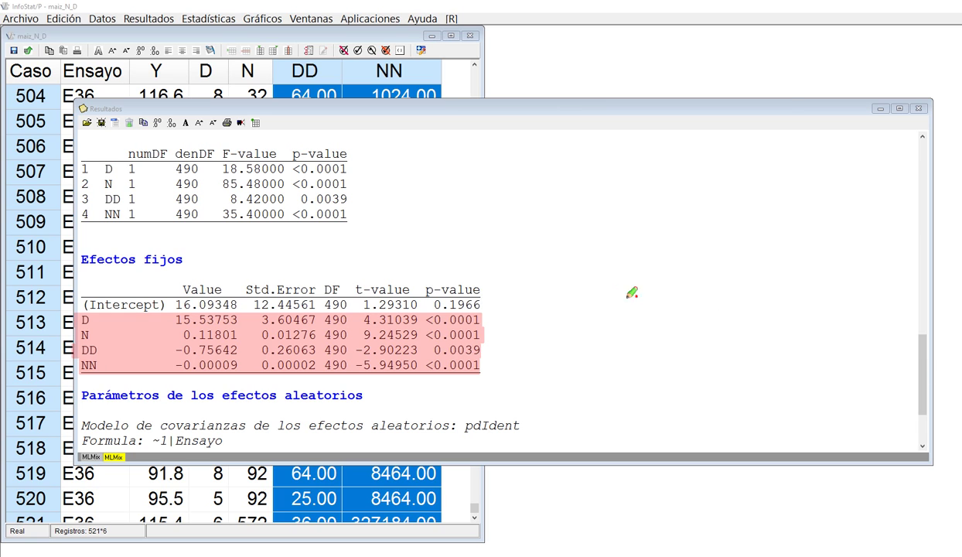
Draw larger three-dimensional axes labelled N, D and Y with a dome-shaped surface of crossing curves, and clear the annotations
mouse_move(629, 164)
left_mouse_down()
mouse_move(625, 295)
mouse_move(820, 297)
left_mouse_up()
mouse_move(625, 295)
left_mouse_down()
mouse_move(550, 369)
mouse_move(574, 399)
left_mouse_up()
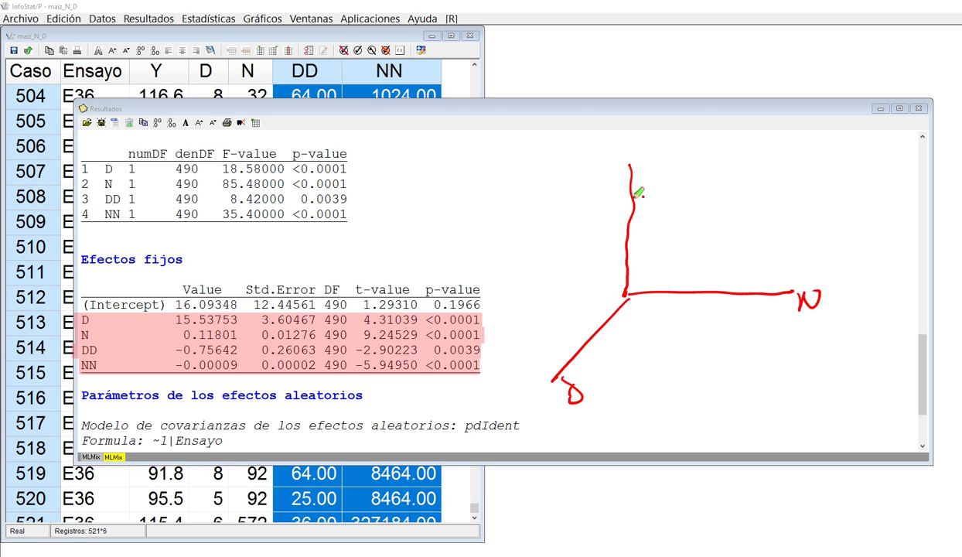
left_click_drag(642, 159, 648, 178)
left_click_drag(659, 154, 645, 190)
mouse_move(612, 312)
left_mouse_down()
mouse_move(635, 249)
mouse_move(741, 236)
left_mouse_up()
left_click_drag(669, 311, 720, 244)
left_click_drag(744, 323, 710, 231)
mouse_move(611, 336)
left_mouse_down()
mouse_move(700, 236)
mouse_move(776, 269)
left_mouse_up()
left_click_drag(700, 328, 706, 225)
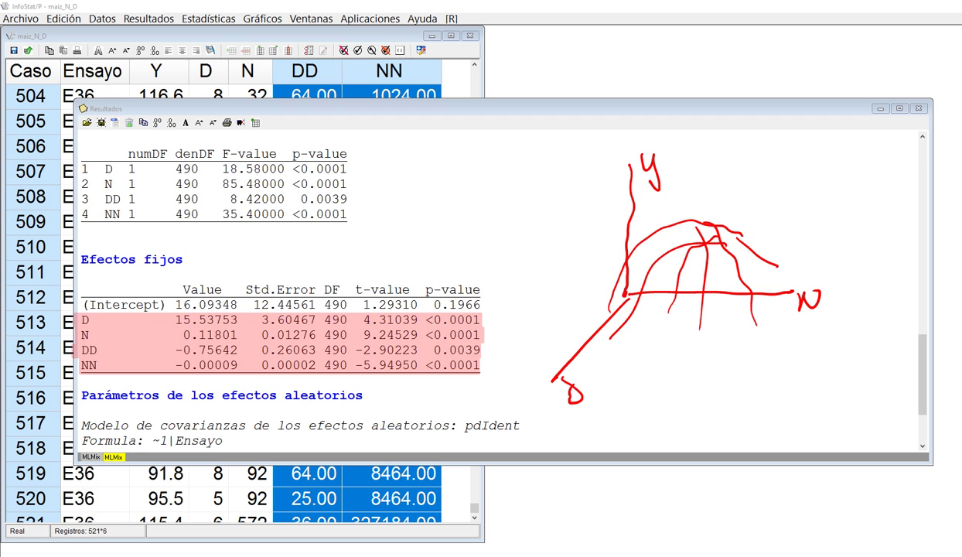
key("Escape")
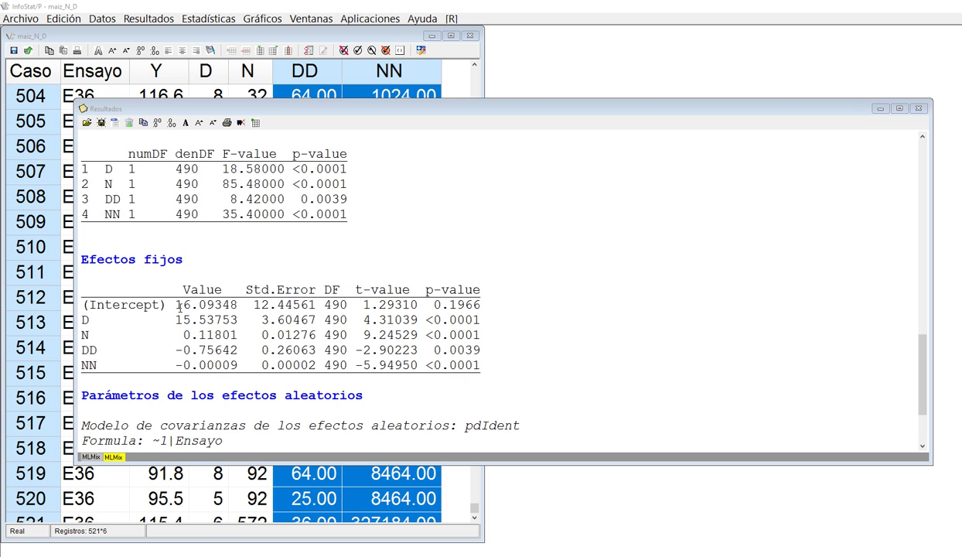
Mark the intercept's estimate in the fixed-effects table and check the random-effects parameters below it
left_click(212, 309)
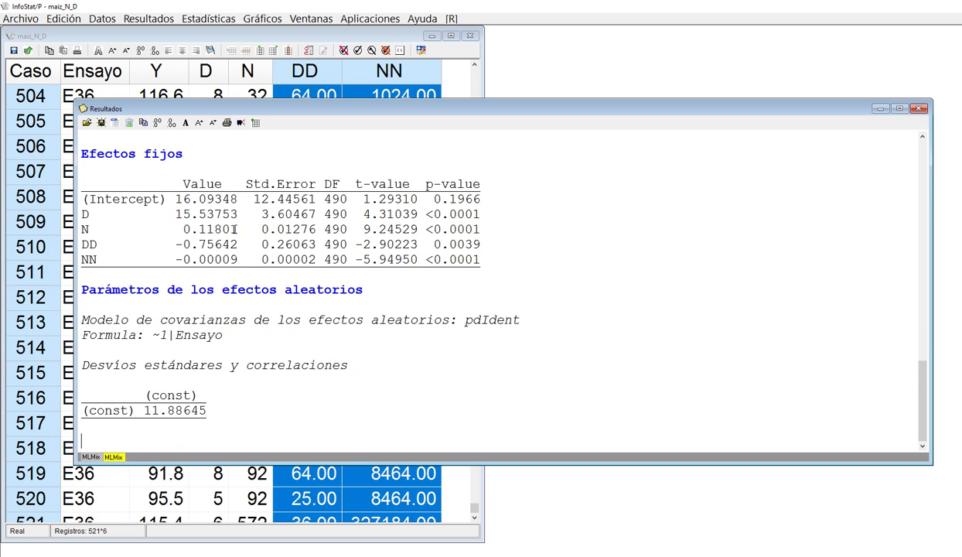
left_click_drag(238, 199, 175, 199)
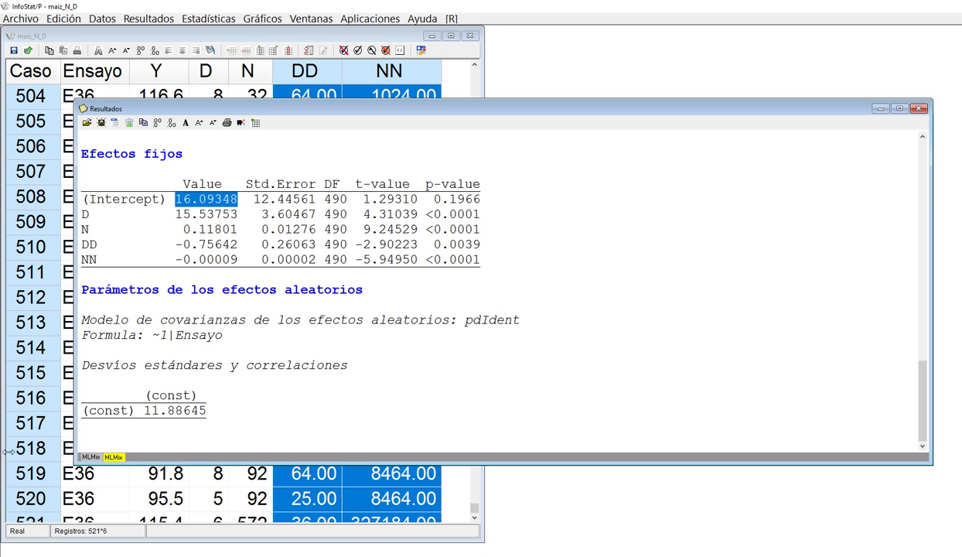
left_click(274, 363)
Leave the Estimación slide and bring up an empty sticky note over the results report
key("alt+Tab")
key("alt+Tab")
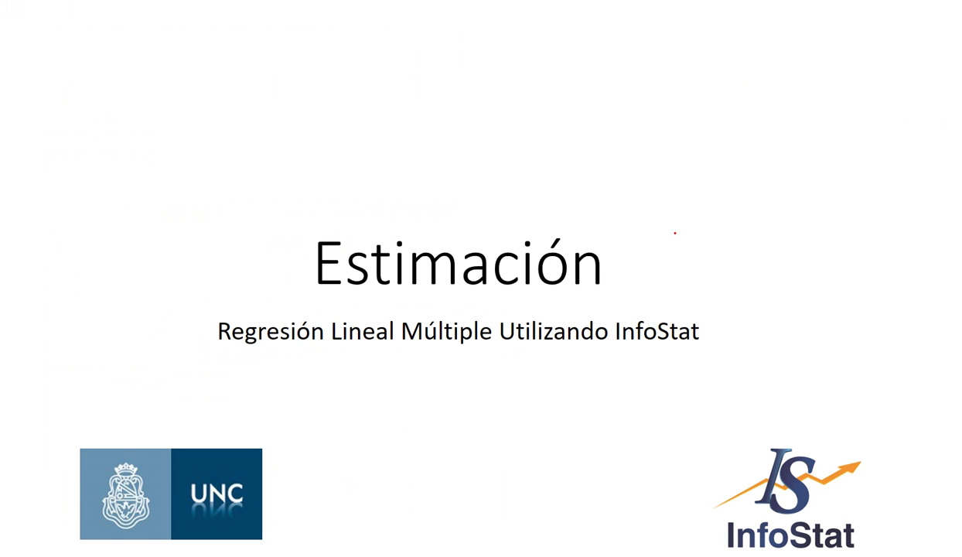
key("Escape")
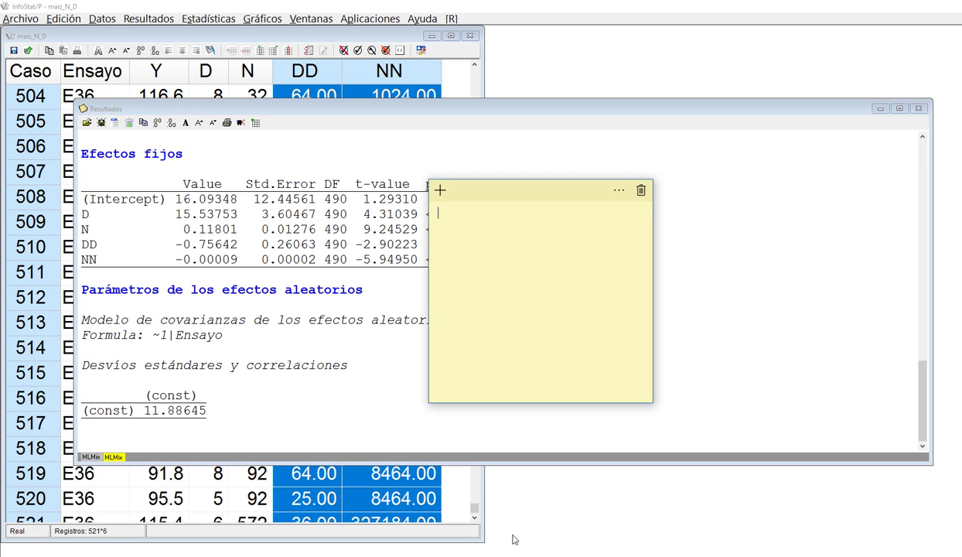
Move the sticky note clear of the fixed-effects table and copy the intercept estimate, 16.09348, into it
left_click_drag(475, 189, 605, 83)
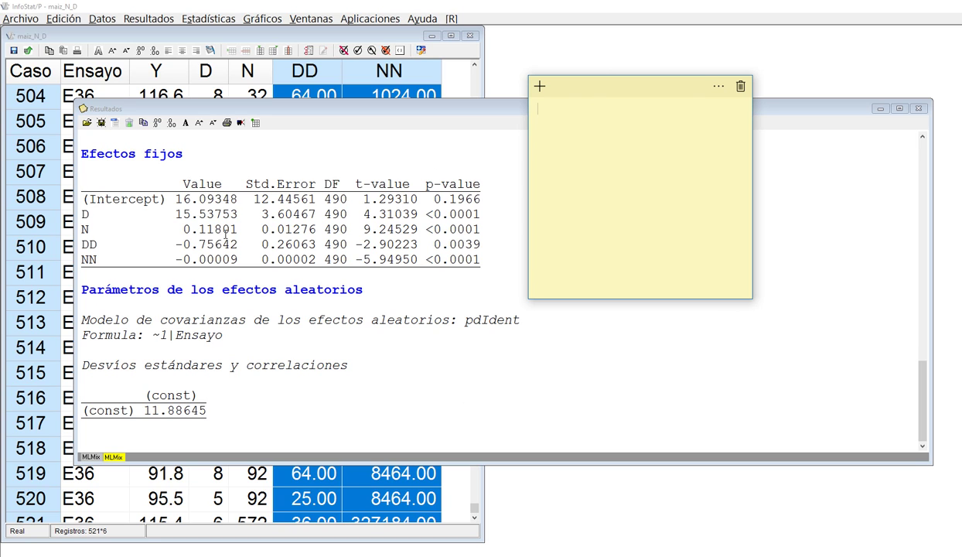
double_click(233, 198)
key("ctrl+c")
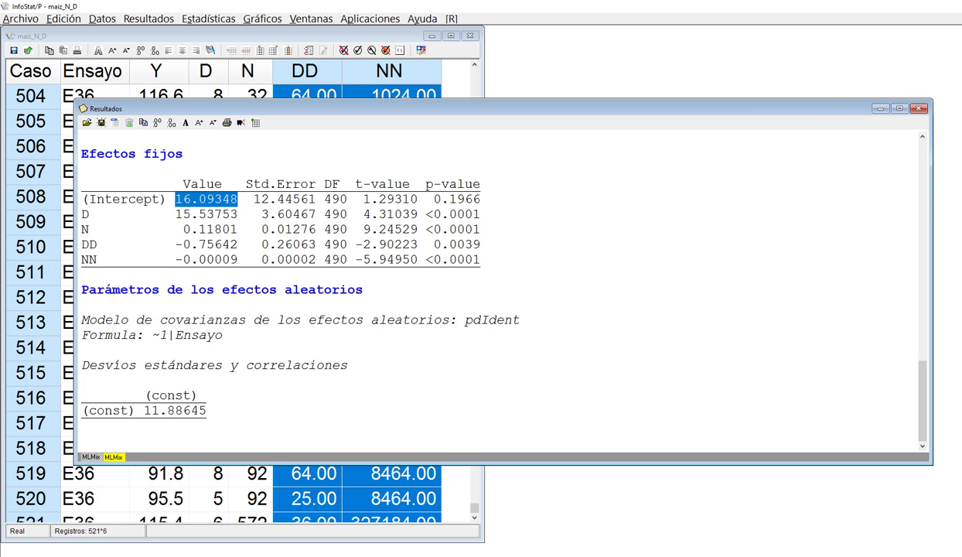
key("alt+Tab")
key("ctrl+v")
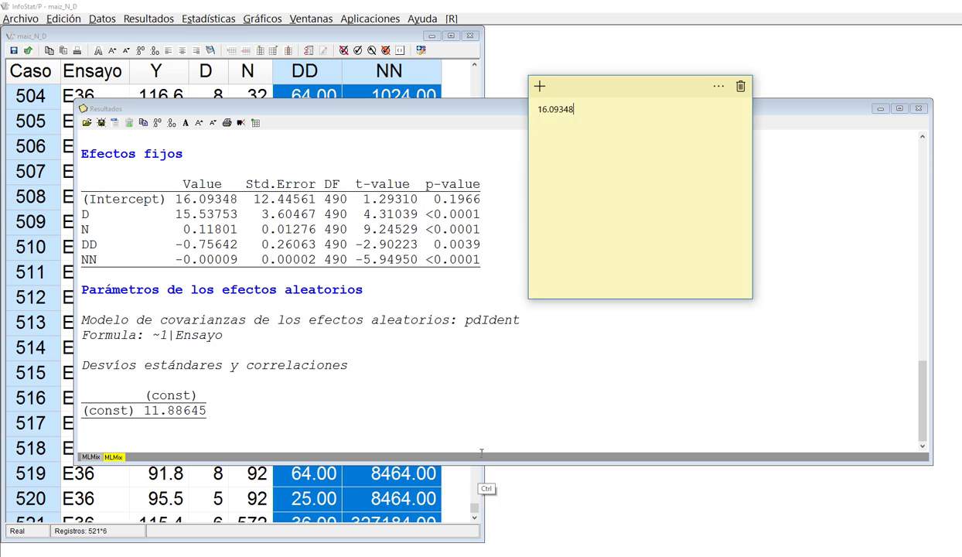
Copy the D estimate, 15.53753, from the fixed-effects table onto a new line of the sticky note
double_click(232, 203)
left_click_drag(176, 215, 237, 215)
key("ctrl+c")
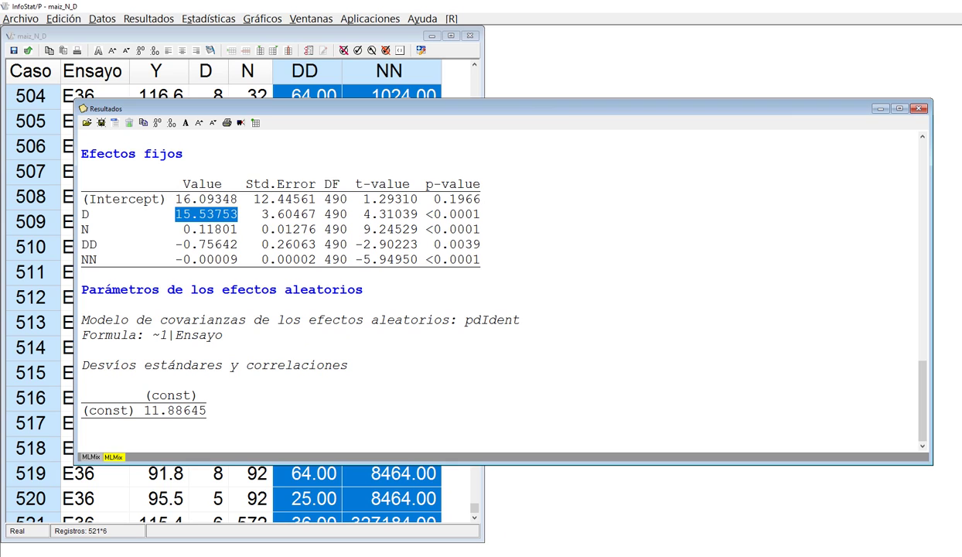
key("alt+Tab")
key("ctrl+v")
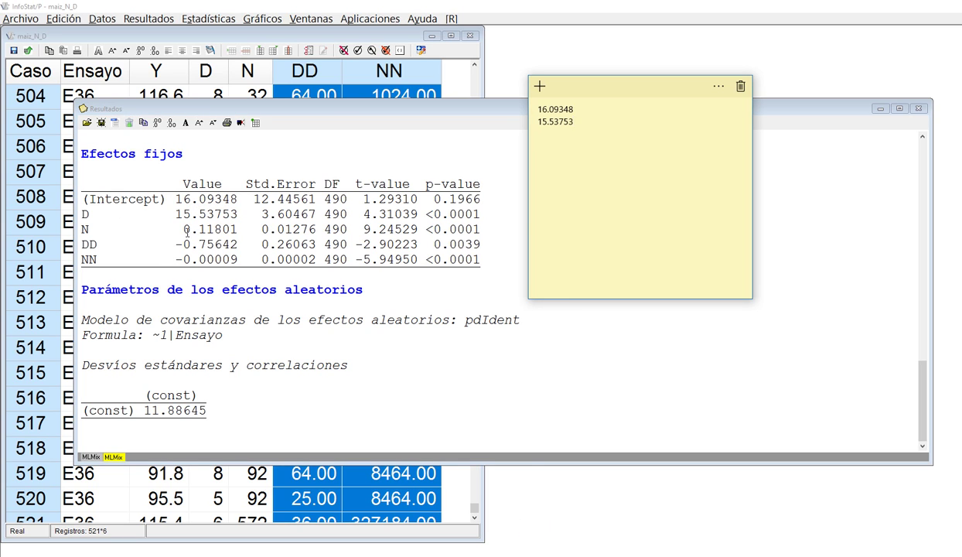
Add the N estimate, 0.11801, from the results to the sticky note
key("alt+Tab")
left_click_drag(184, 229, 236, 229)
key("ctrl+c")
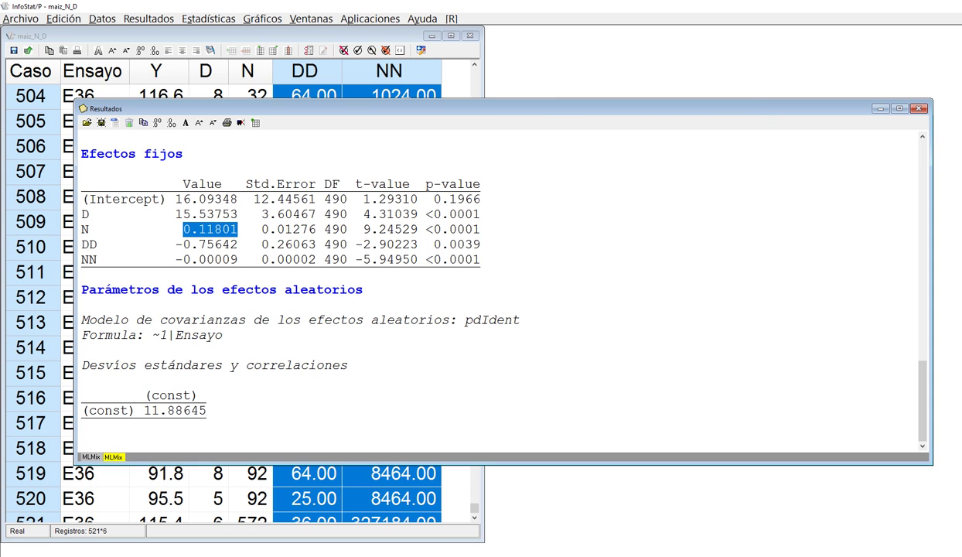
key("alt+Tab")
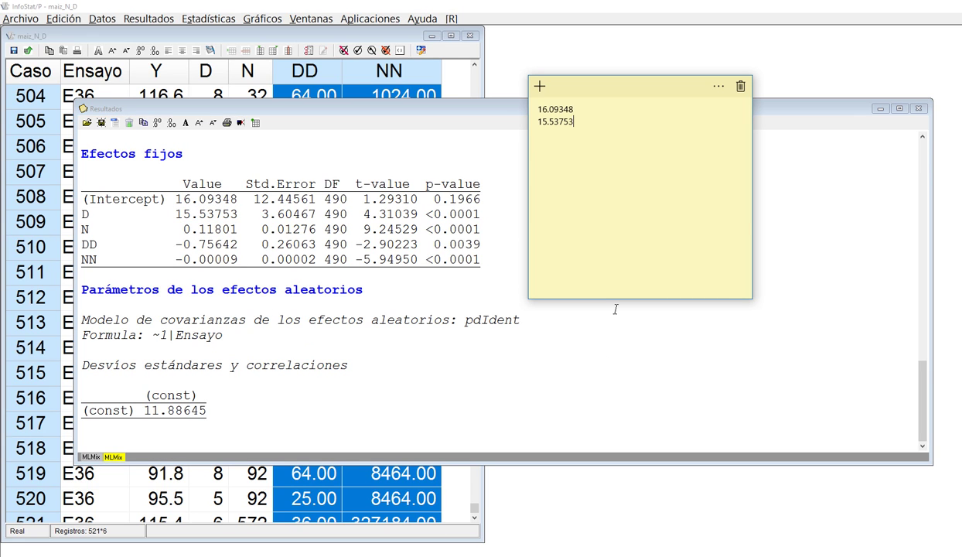
key("ctrl+v")
Transfer the DD estimate, -0.75642, from the fixed-effects table to the sticky note
key("alt+Tab")
left_click_drag(176, 244, 238, 243)
key("ctrl+c")
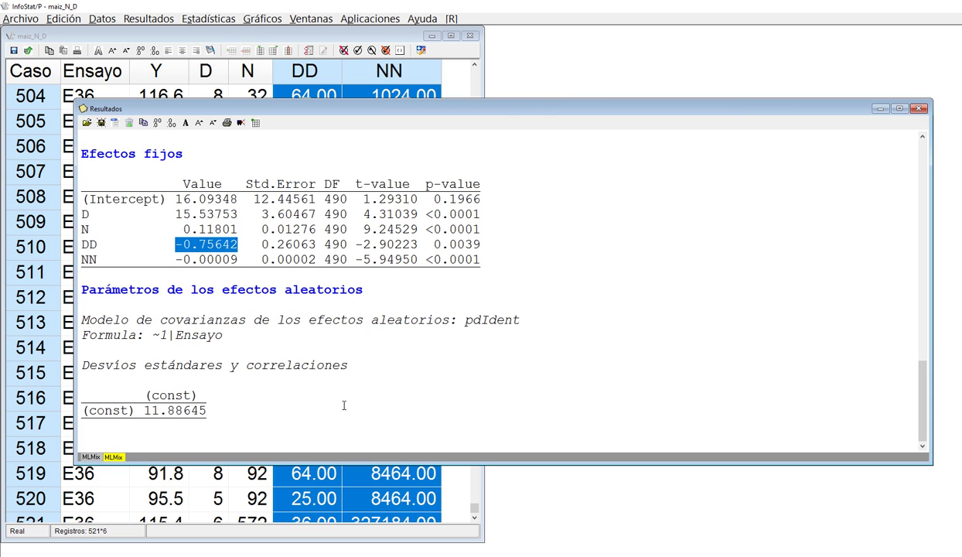
key("alt+Tab")
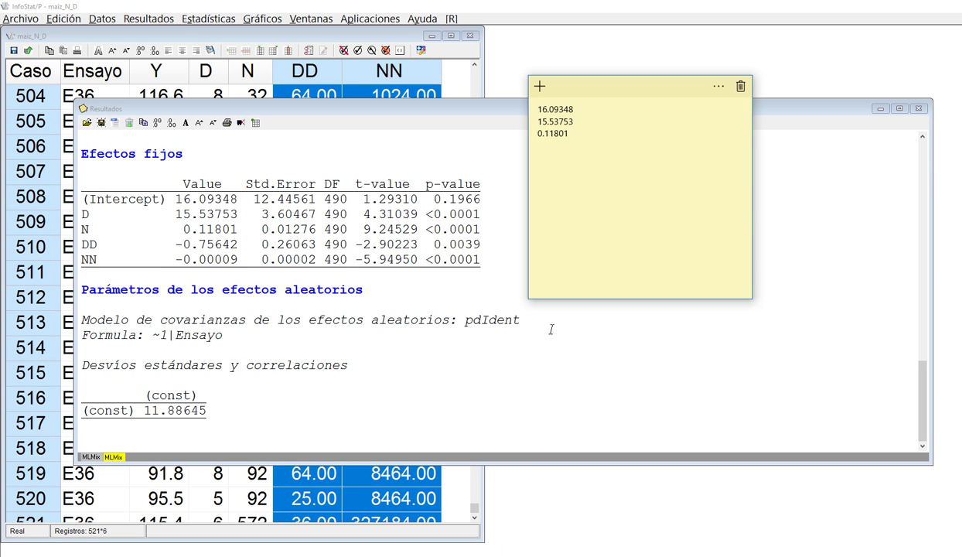
key("ctrl+v")
Copy the NN estimate, -0.00009, into the sticky note on its own line
key("alt+Tab")
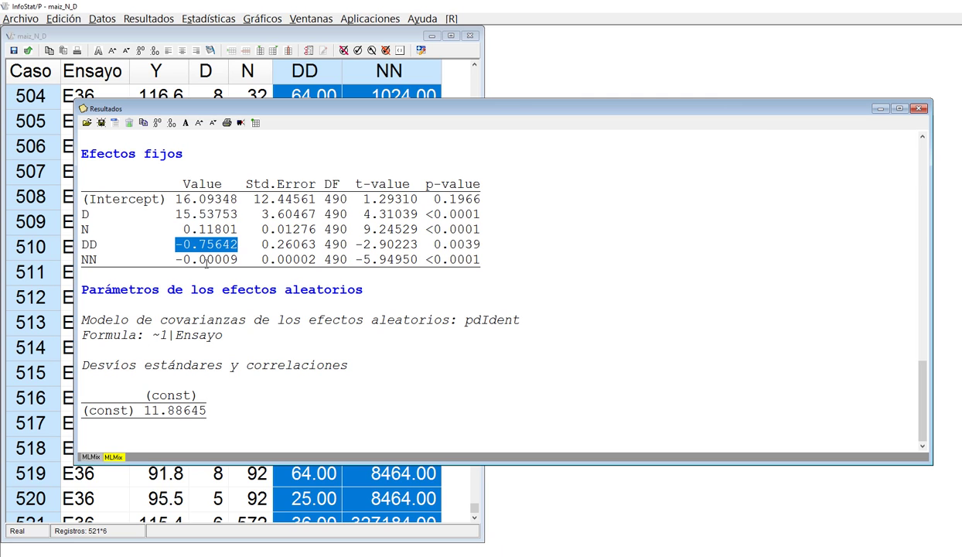
left_click_drag(175, 259, 237, 260)
key("ctrl+c")
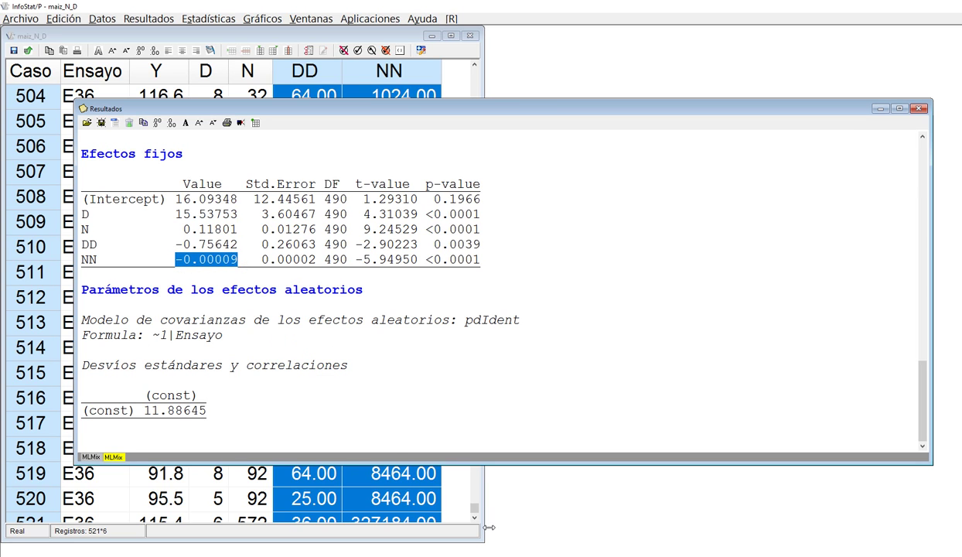
key("alt+Tab")
key("Return")
key("ctrl+v")
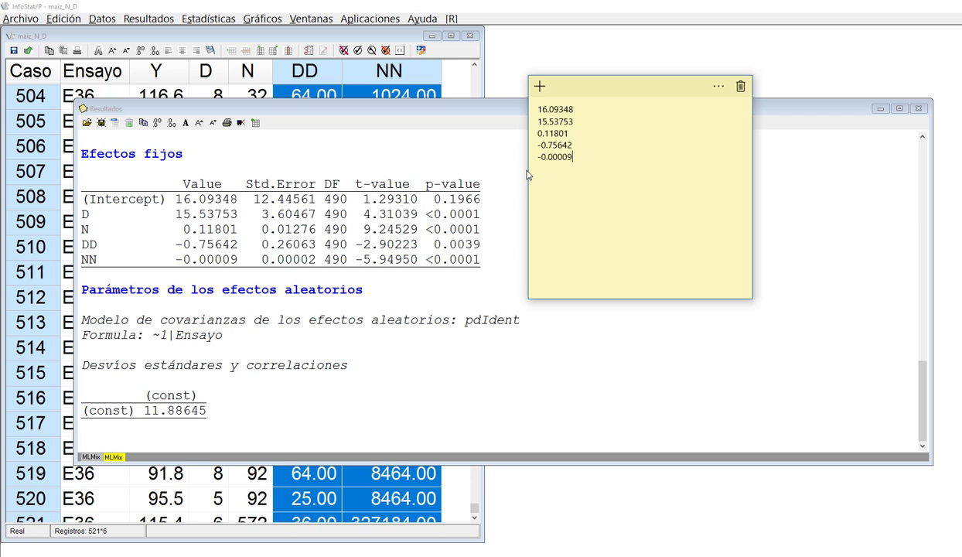
Select all five estimates in the sticky note, from 16.09348 to -0.00009, and copy them
key("shift+Home")
key("shift+Up")
key("shift+Up")
key("shift+Up")
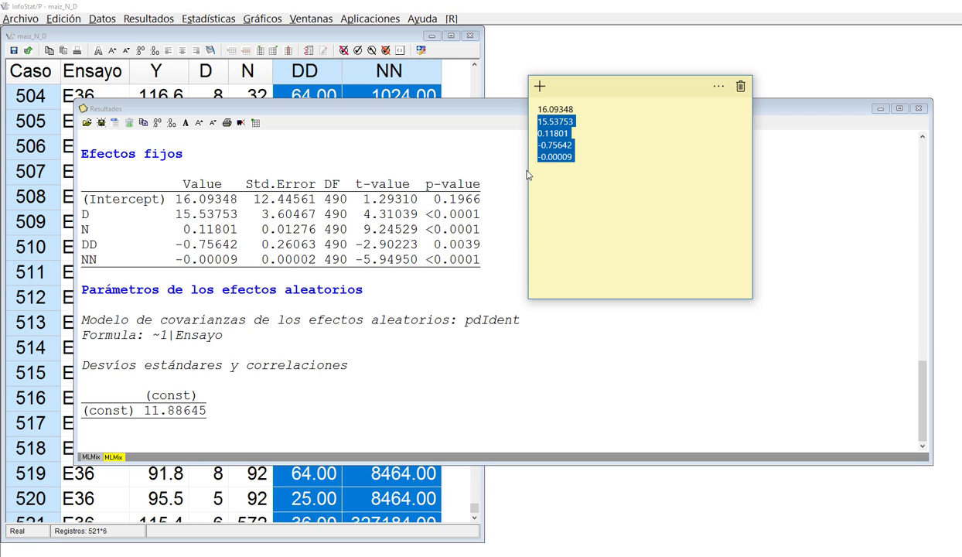
key("Right")
key("shift+Home")
key("shift+Up")
key("shift+Up")
key("shift+Up")
key("shift+Up")
key("ctrl+c")
Open the Superficies y contornos plotting dialog in InfoStat and move it up to free space beside it
left_click(272, 23)
left_click(264, 21)
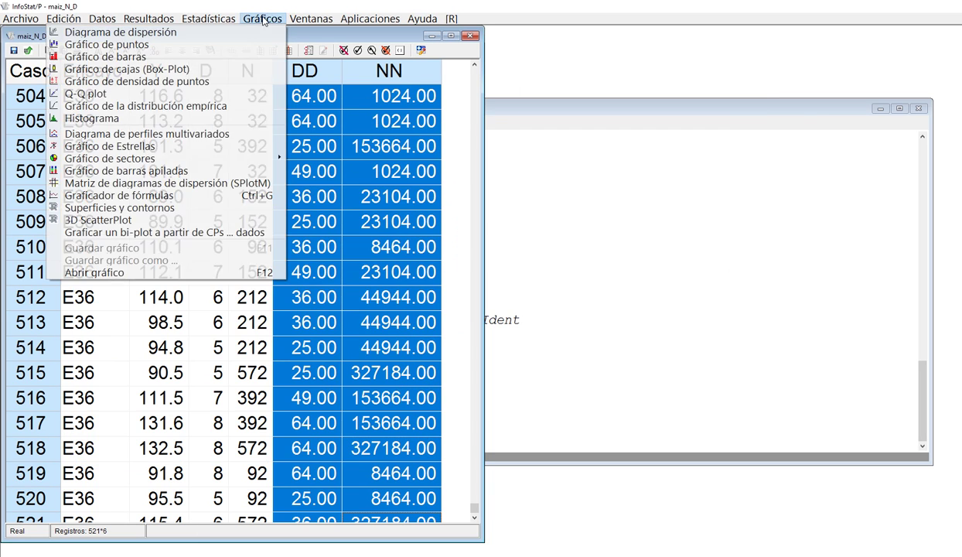
left_click(187, 212)
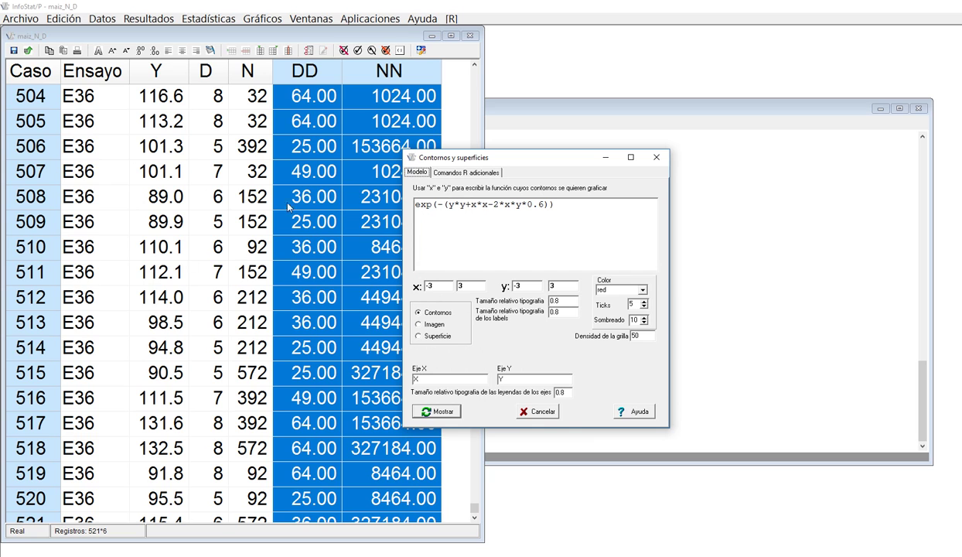
left_click_drag(462, 161, 377, 114)
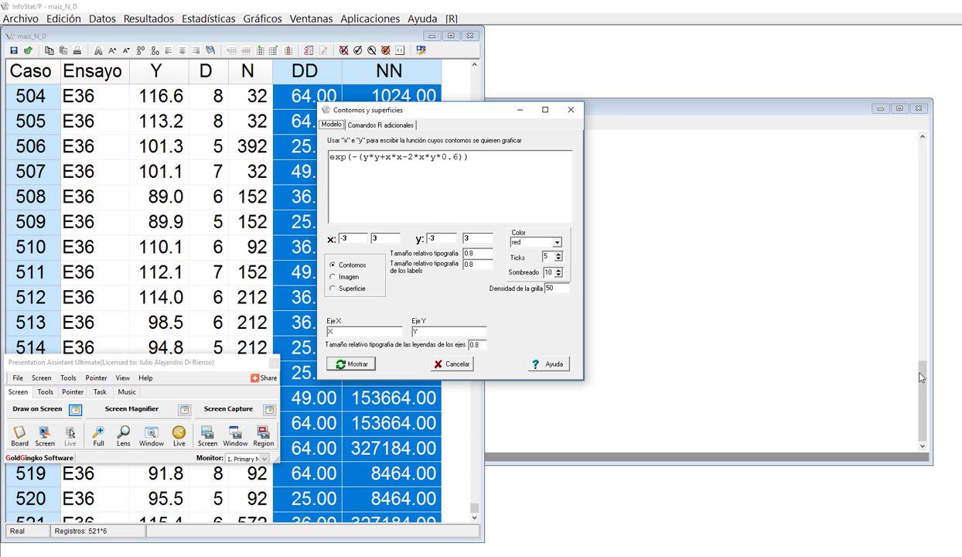
Start drawing on the screen and handwrite Z = f(x, y) beside the Contornos y superficies dialog
left_click(45, 432)
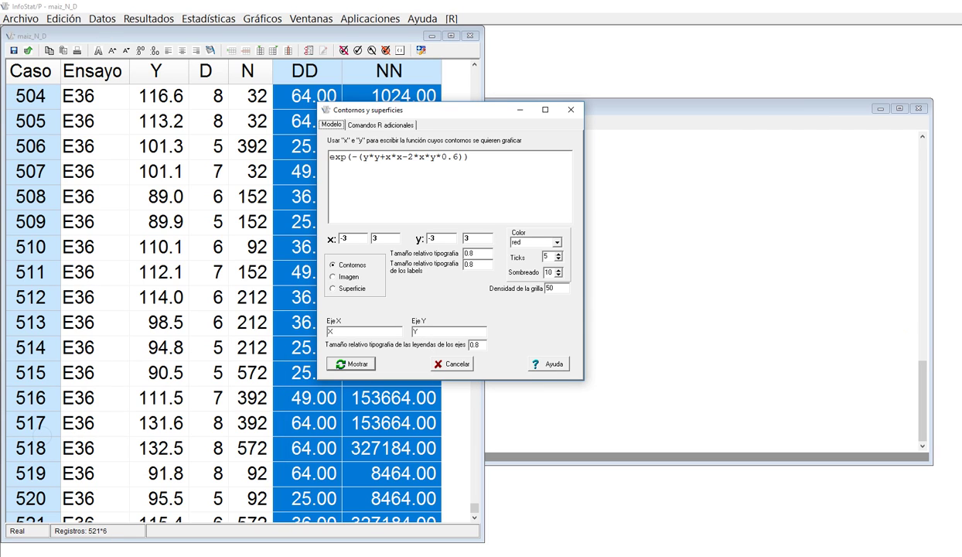
mouse_move(607, 191)
left_mouse_down()
mouse_move(626, 193)
mouse_move(594, 215)
mouse_move(639, 211)
left_mouse_up()
mouse_move(630, 216)
left_mouse_down()
mouse_move(641, 216)
mouse_move(642, 247)
mouse_move(649, 207)
left_mouse_up()
mouse_move(667, 184)
left_mouse_down()
mouse_move(669, 221)
mouse_move(688, 215)
mouse_move(718, 229)
left_mouse_up()
left_click_drag(727, 195, 720, 242)
left_click_drag(686, 198, 671, 218)
left_click_drag(730, 186, 732, 232)
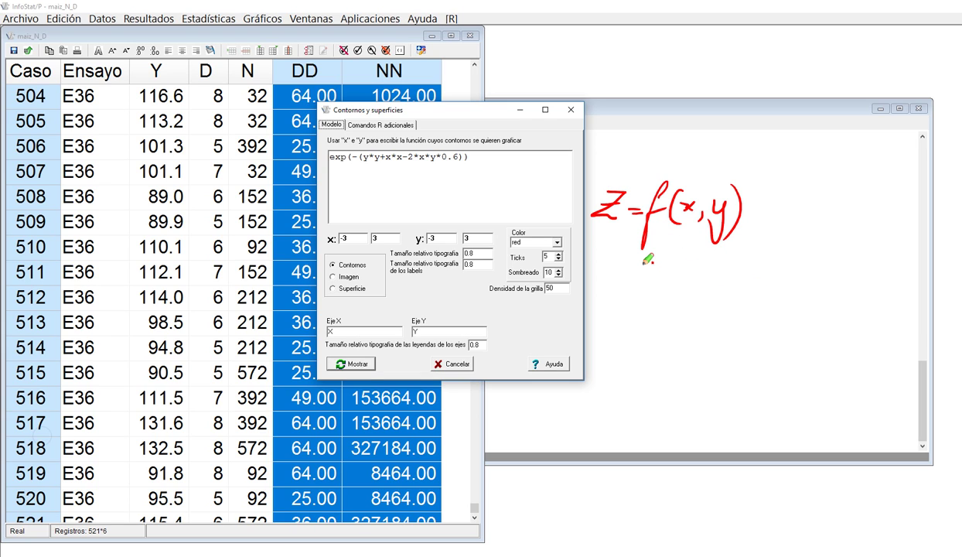
Handwrite the quadratic β0 + β1x + β2y + β3x² + β4y², circle the dialog's example function, and clear the annotations
mouse_move(630, 317)
left_mouse_down()
mouse_move(645, 290)
mouse_move(683, 285)
mouse_move(706, 295)
mouse_move(702, 277)
mouse_move(756, 284)
mouse_move(785, 275)
mouse_move(797, 285)
mouse_move(813, 264)
mouse_move(836, 284)
mouse_move(840, 267)
mouse_move(876, 270)
mouse_move(866, 274)
mouse_move(893, 254)
mouse_move(919, 275)
left_mouse_up()
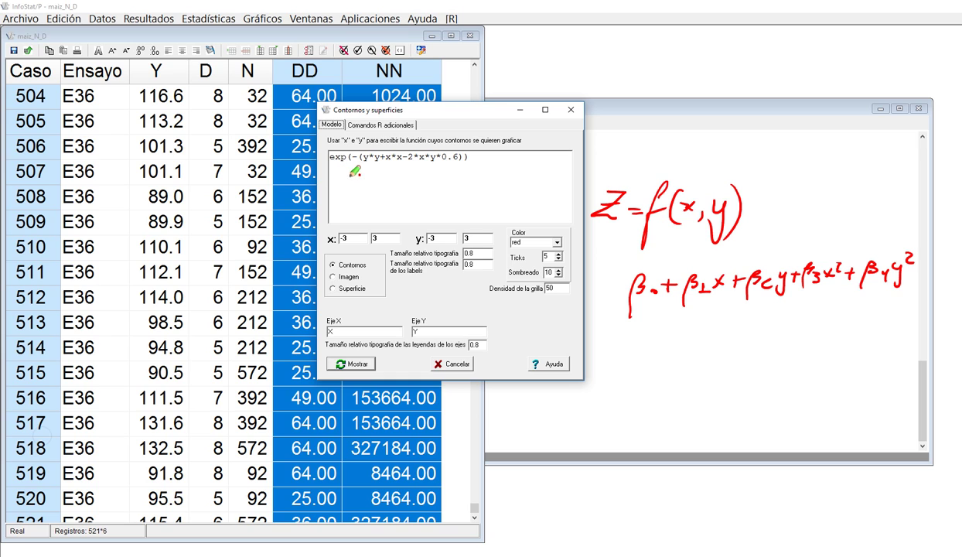
mouse_move(331, 165)
left_mouse_down()
mouse_move(452, 170)
mouse_move(470, 155)
mouse_move(358, 141)
mouse_move(328, 157)
left_mouse_up()
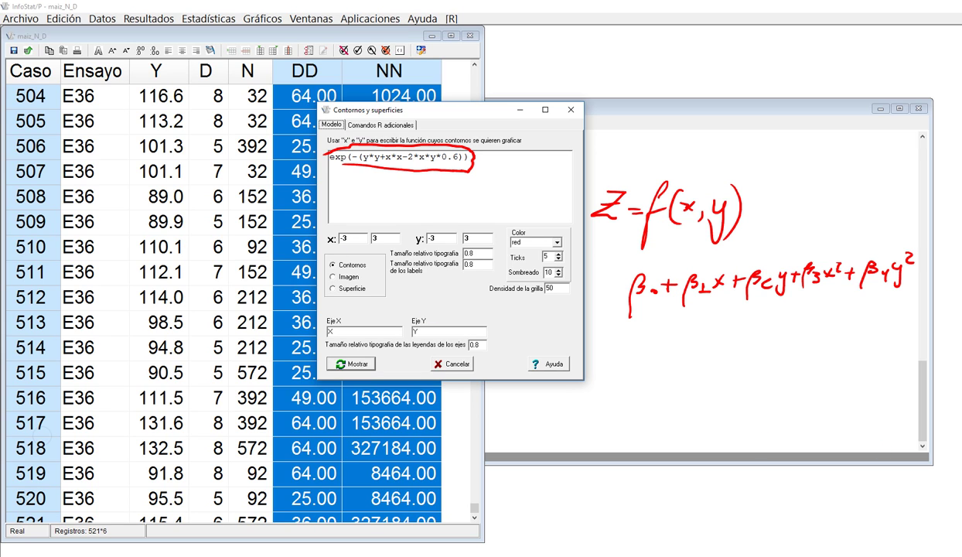
key("Escape")
Replace the example exponential function in the dialog with the five copied estimates
left_click(466, 159)
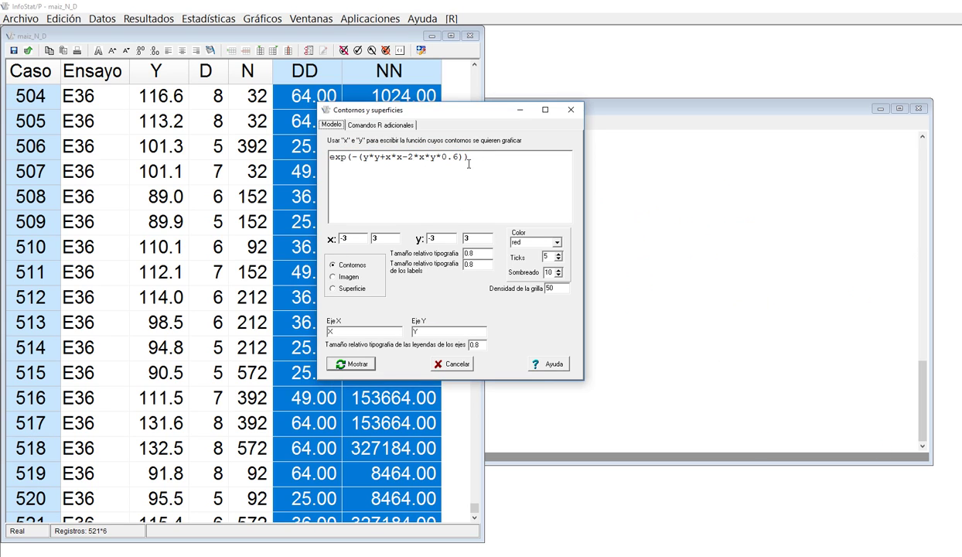
left_click_drag(390, 158, 320, 157)
key("BackSpace")
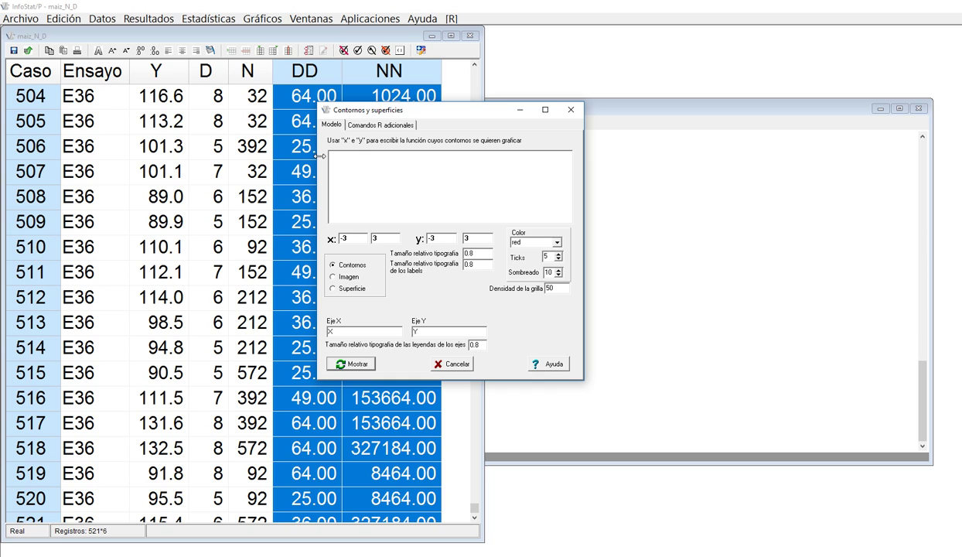
key("ctrl+v")
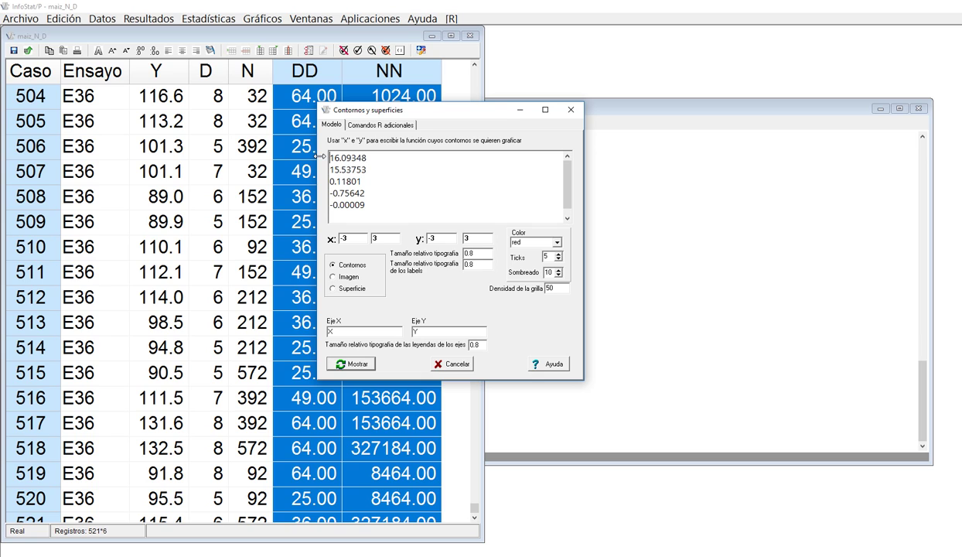
Join the first two estimates into 16.09348+15.53753*x and add a plus sign for the following term
key("Right")
key("Right")
key("Right")
key("Right")
key("Right")
key("Right")
key("Right")
type("+")
key("Delete")
key("Right")
key("Right")
key("Right")
key("Right")
key("Right")
type("*")
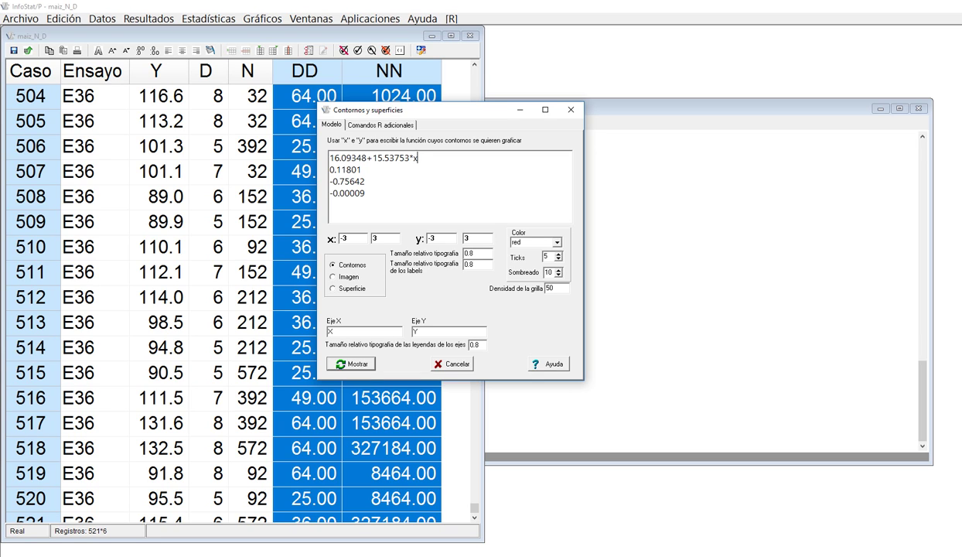
type("x+")
Bring 0.11801 onto the same line of the function and multiply it by y
key("Delete")
key("Right")
key("End")
type("*y")
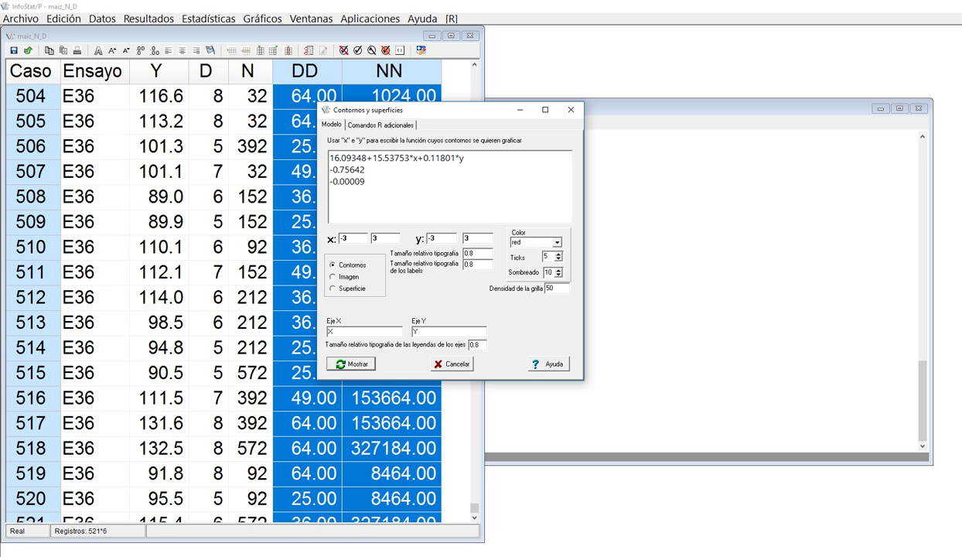
Join -0.75642 to the function and complete it as the quadratic term -0.75642*x*x
key("Delete")
key("Right")
key("Right")
key("Right")
key("Right")
key("Right")
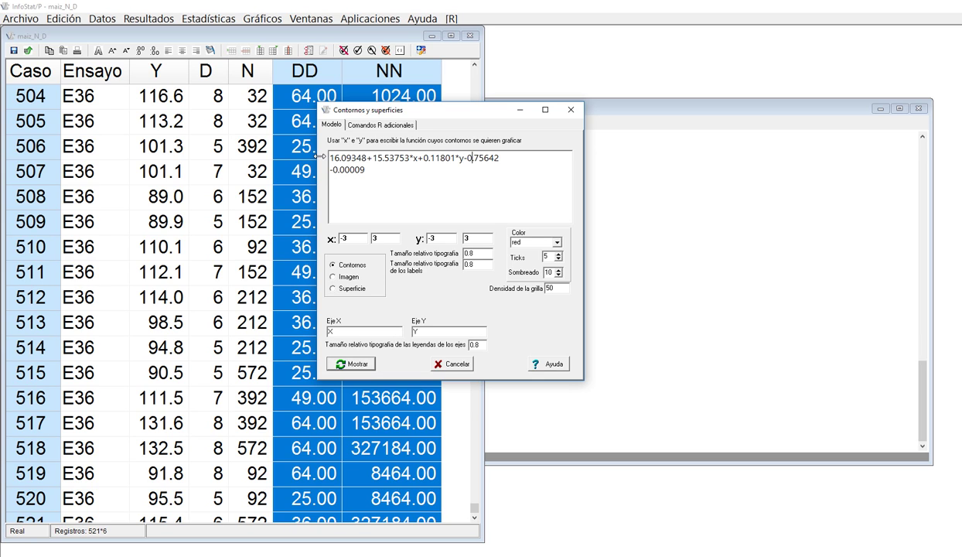
key("Right")
type("*x*x")
Append the final term -0.00009*y*y to the function and widen the dialog
key("Delete")
key("Right")
key("Right")
key("Right")
key("Right")
key("Right")
key("Right")
key("Right")
key("Right")
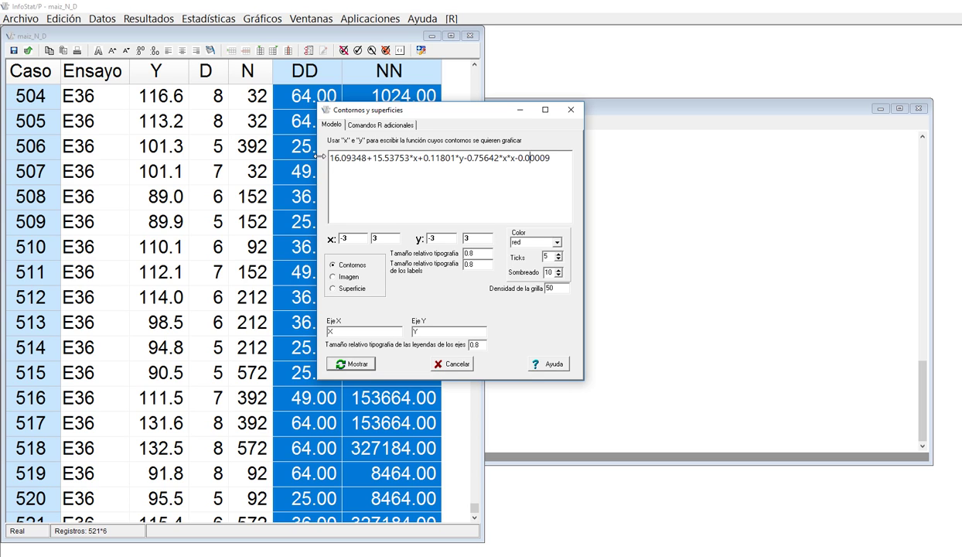
type("*y*y")
left_click_drag(593, 185, 652, 185)
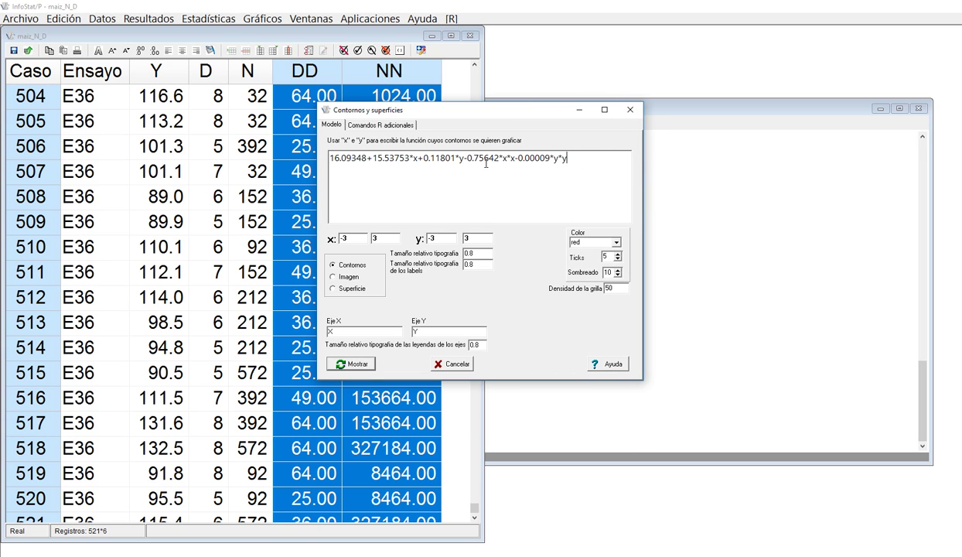
Magnify the screen and review the function's terms, highlighting part of the x*x coefficient and the x of the linear term
left_click_drag(474, 162, 483, 162)
key("super+plus")
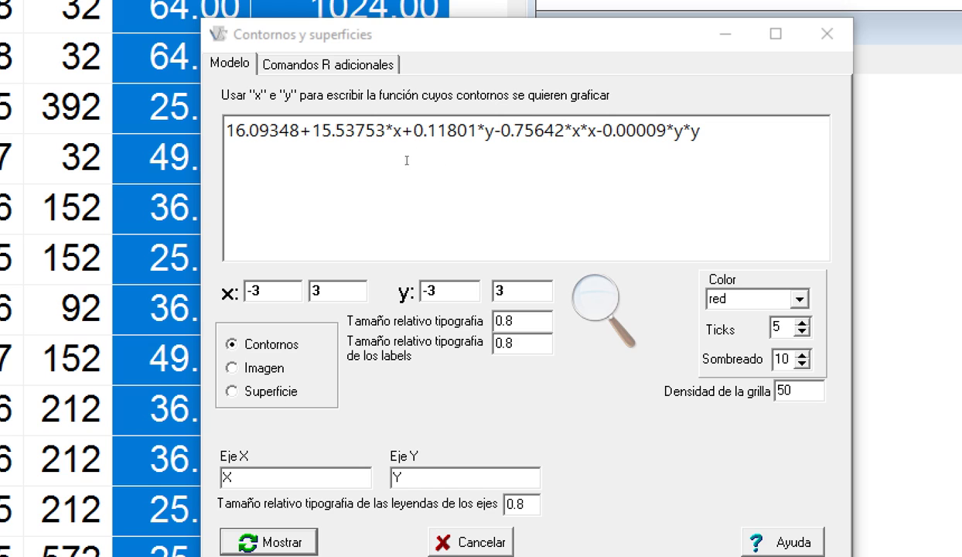
key("shift+Right")
key("shift+Right")
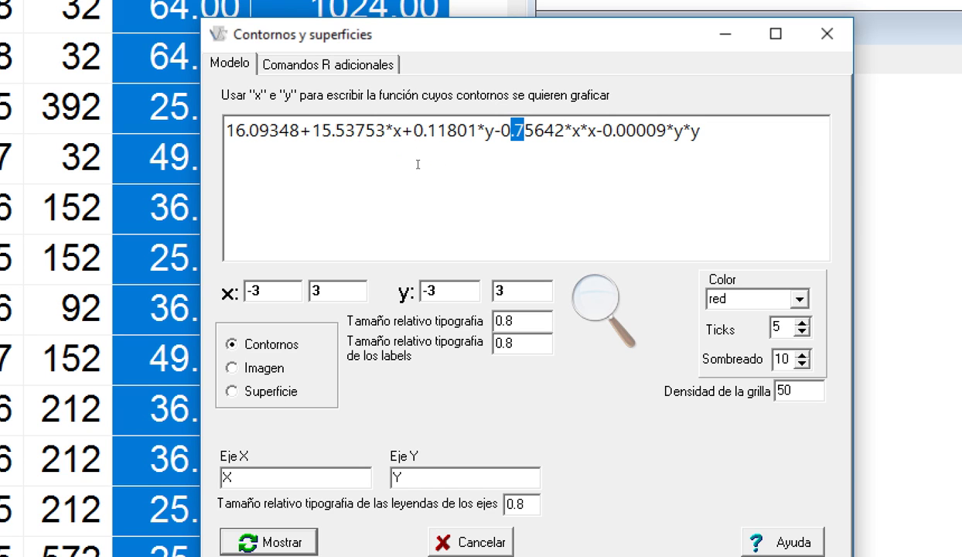
key("Left")
key("Left")
key("Left")
key("Left")
key("Left")
key("Left")
key("Left")
key("Left")
key("Left")
key("Left")
key("Left")
key("Left")
key("Left")
key("Left")
key("shift+Right")
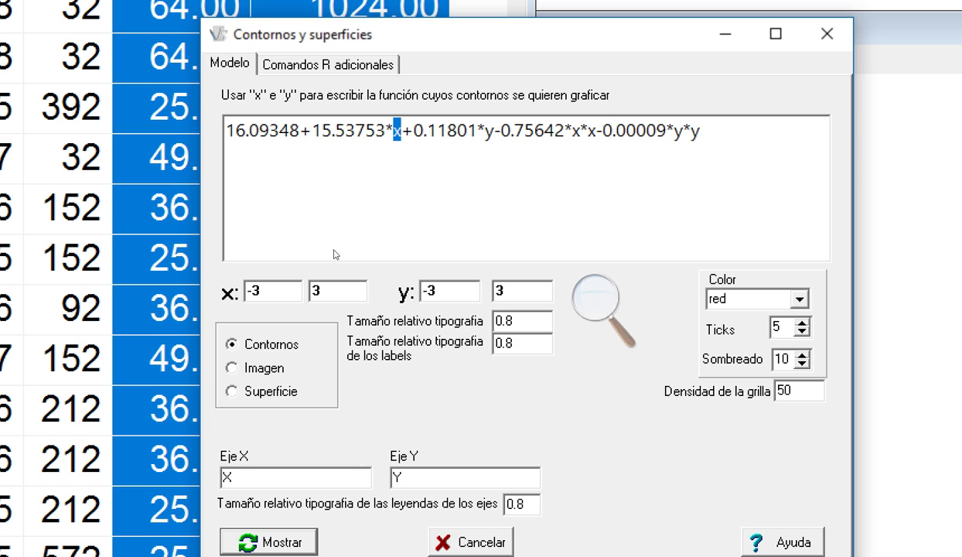
Set the x range of the plot from 4 to 14
key("Tab")
type("4")
key("Tab")
key("BackSpace")
type("14")
key("Tab")
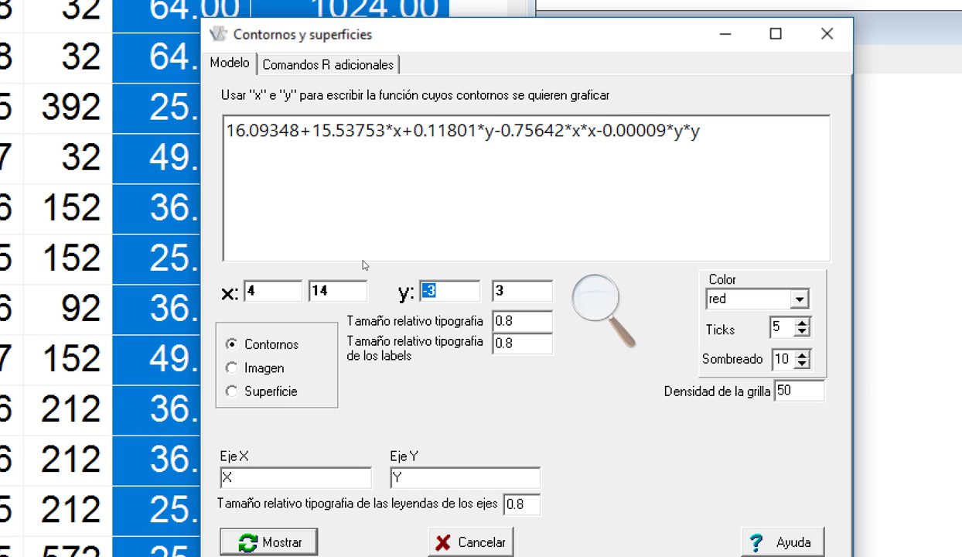
Set the y range of the plot from 200 to 800
type("200")
key("Tab")
type("800")
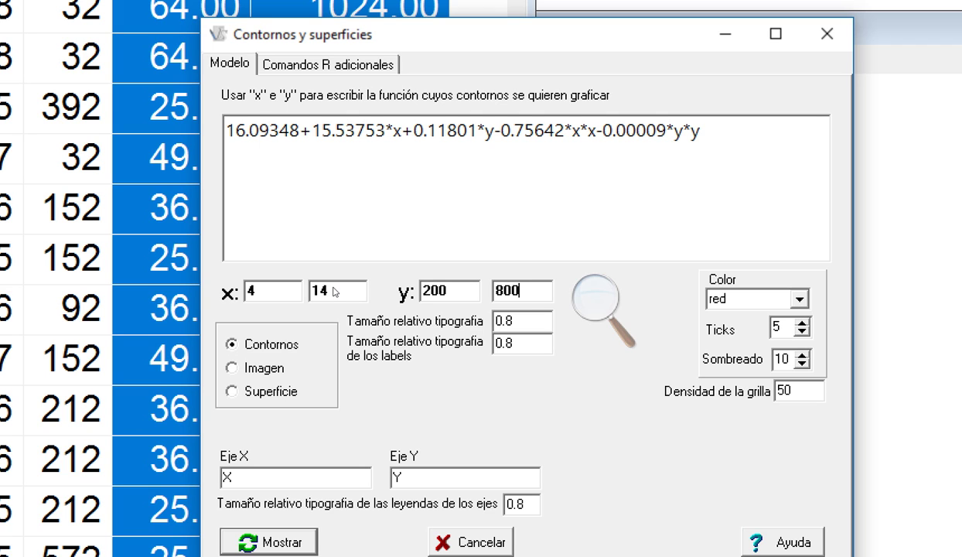
Change the plot type from Contornos to Superficie
key("Down")
key("Down")
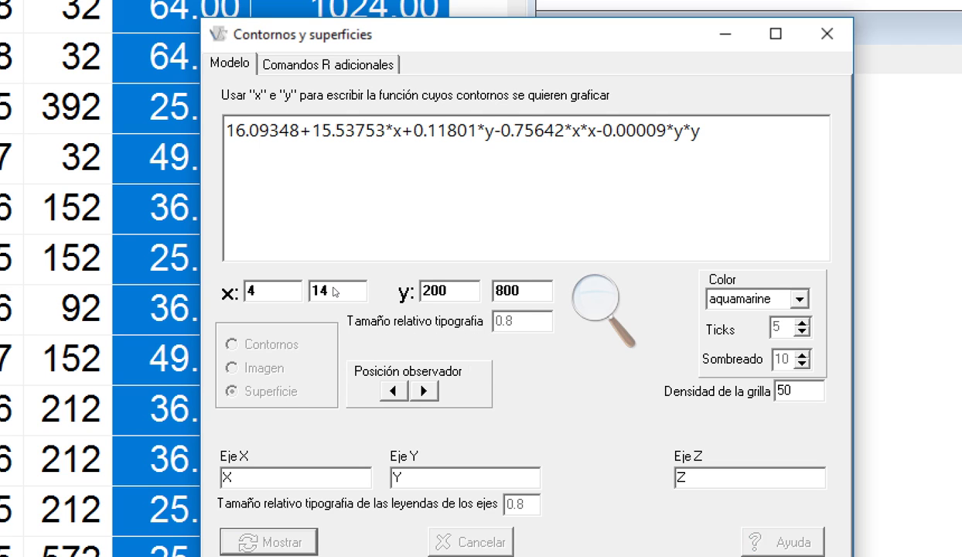
key("super+plus")
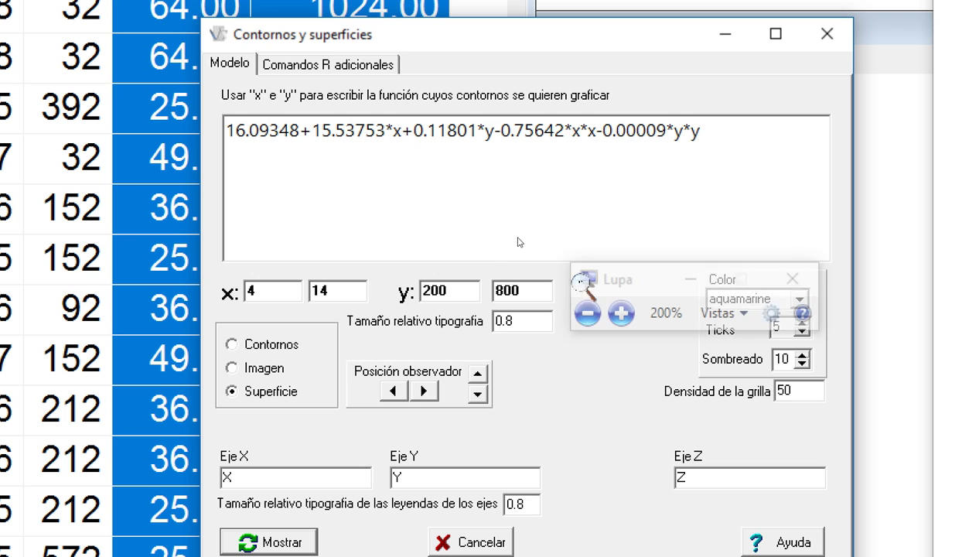
Turn off the magnifier and place the Contornos y superficies dialog and the R graphics window side by side
key("super+Escape")
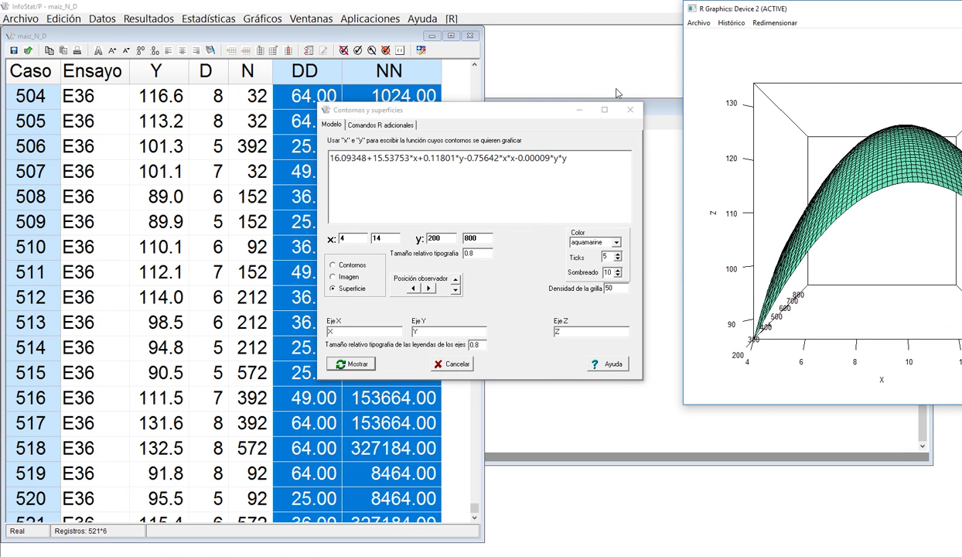
left_click_drag(528, 116, 279, 121)
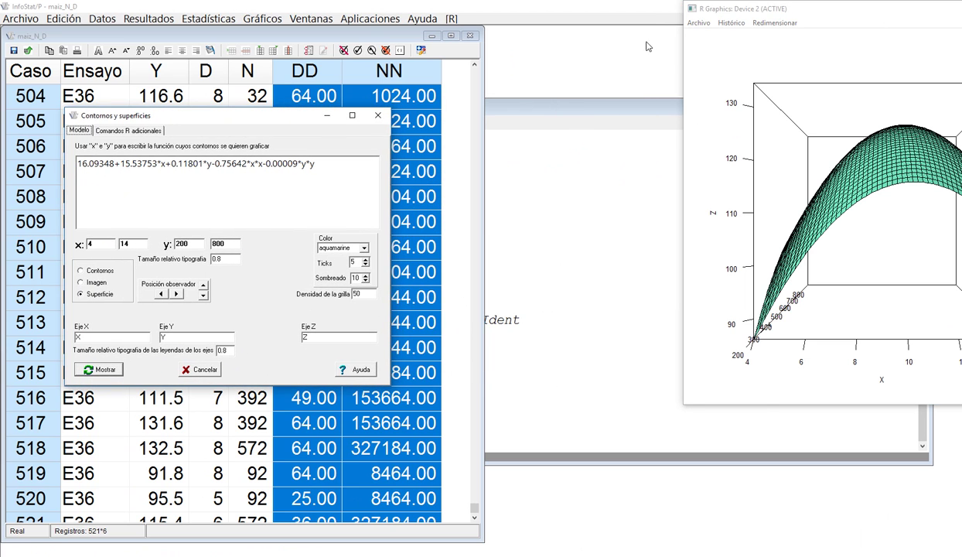
left_click(822, 17)
left_click_drag(821, 17, 569, 77)
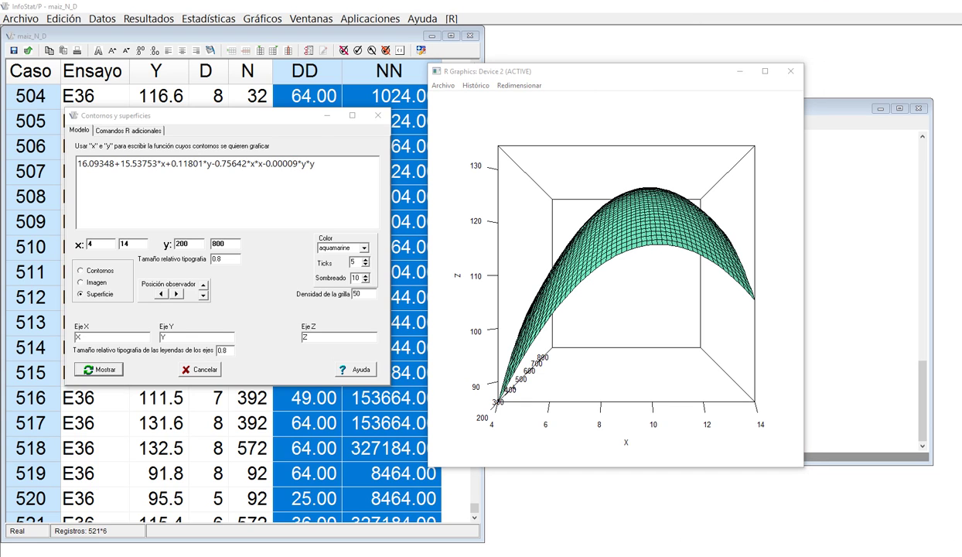
Rotate the observer position around the surface and raise it until the X 14, Y 800 corner faces the front
left_click_drag(133, 276, 220, 304)
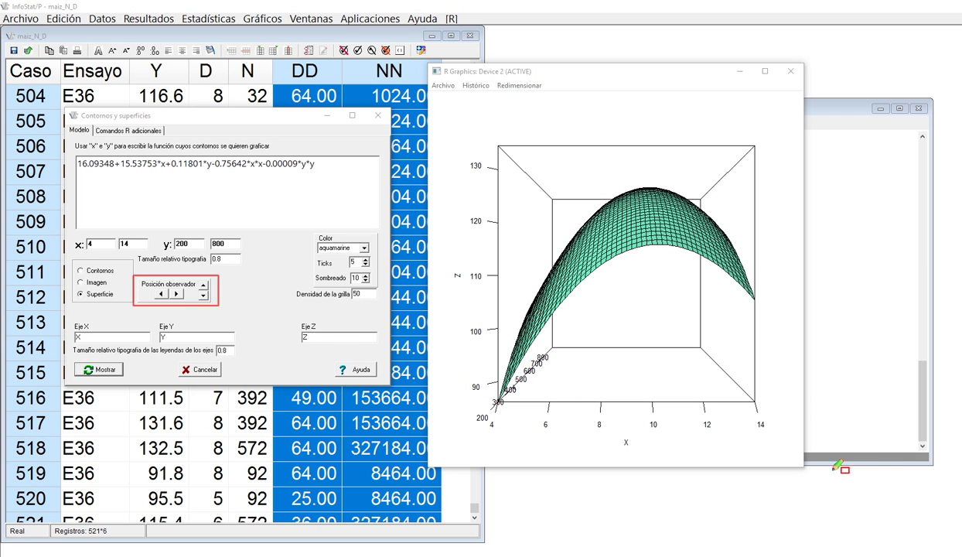
left_click(177, 294)
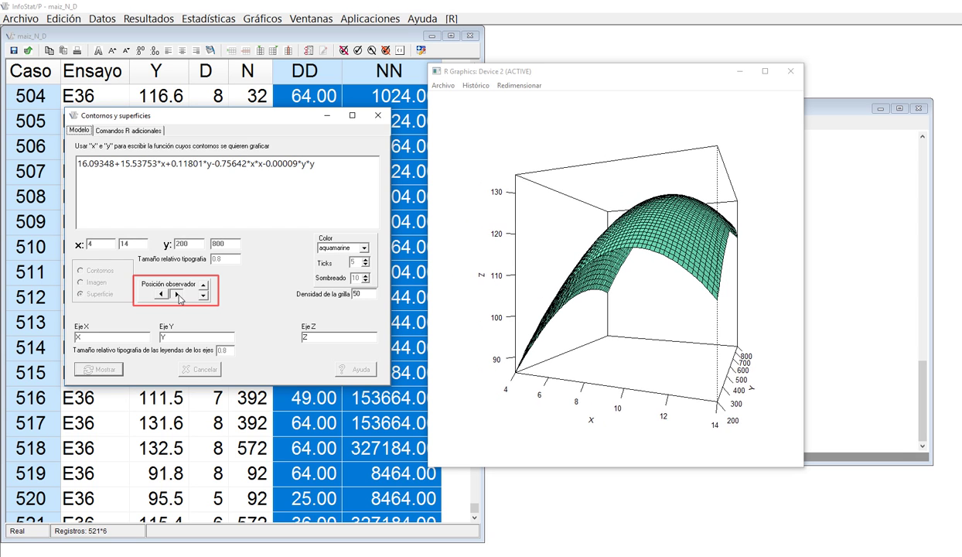
left_click(177, 294)
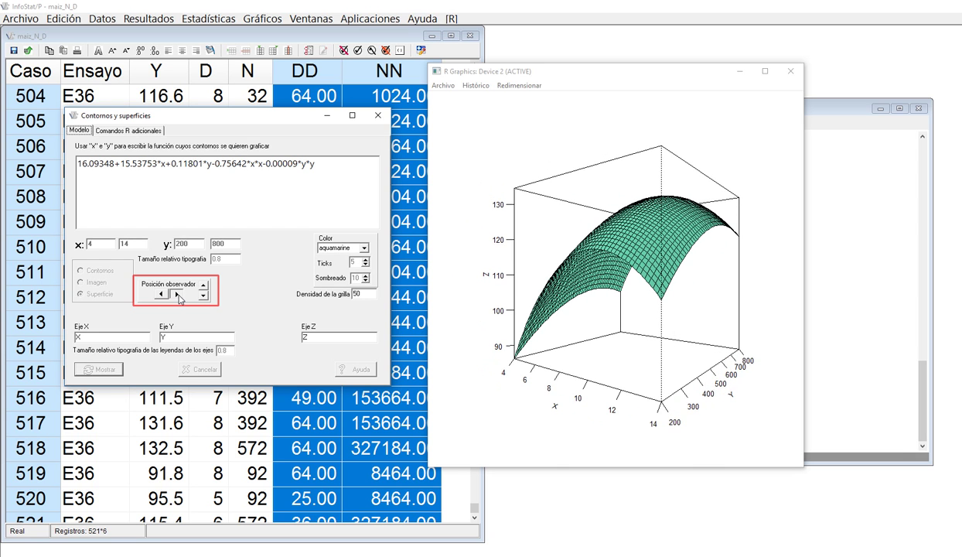
left_click(177, 294)
left_click(203, 286)
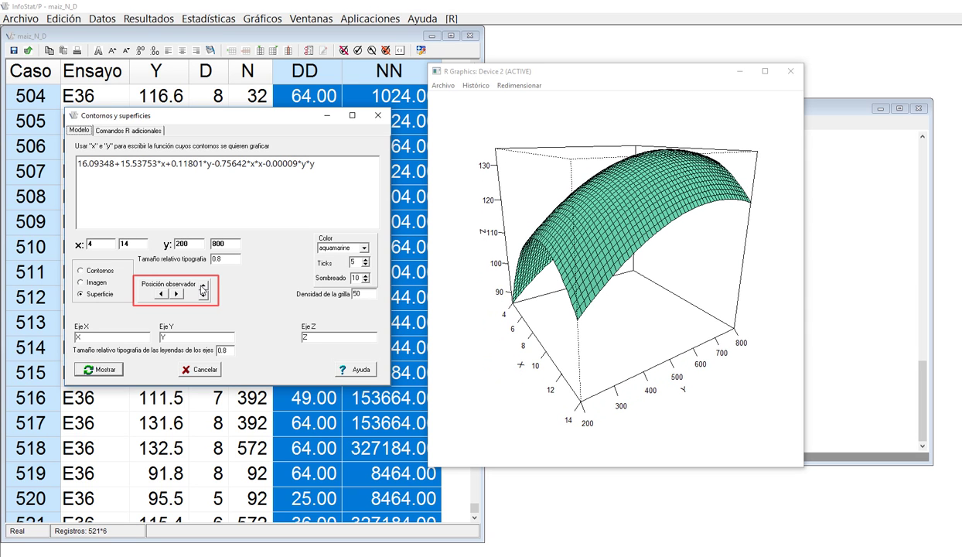
left_click(202, 286)
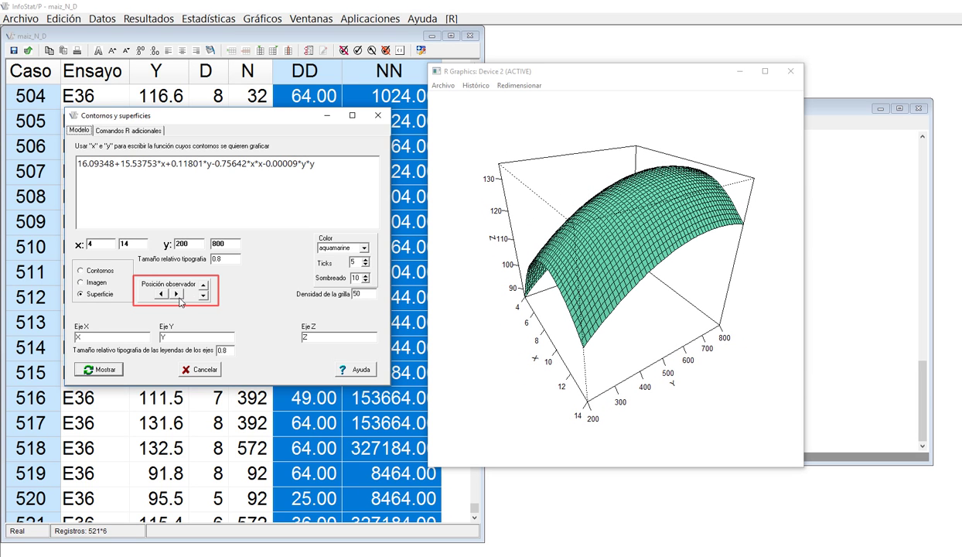
left_click(177, 295)
left_click(177, 295)
left_click(177, 295)
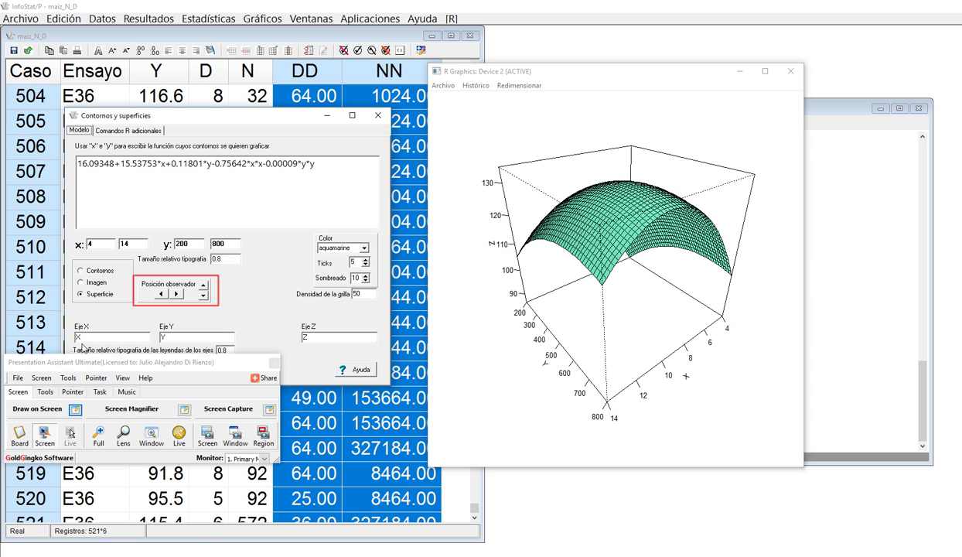
Label the X, Y and Z axes Densidad, Nitrogeno and Rendimiento, and redraw the surface plot
left_click_drag(90, 340, 72, 338)
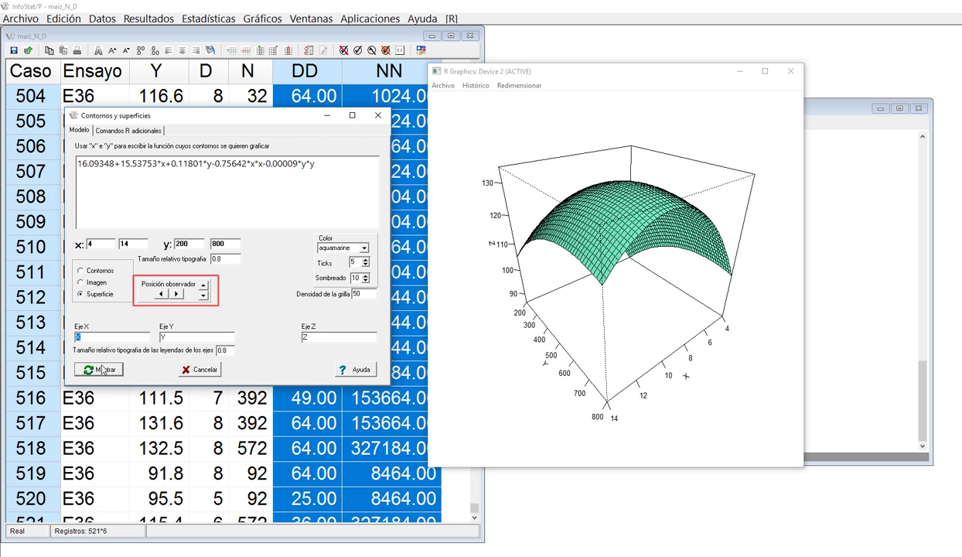
type("Densidad")
key("Tab")
type("Nitrogeno")
key("Tab")
type("Rendimiento")
left_click(101, 369)
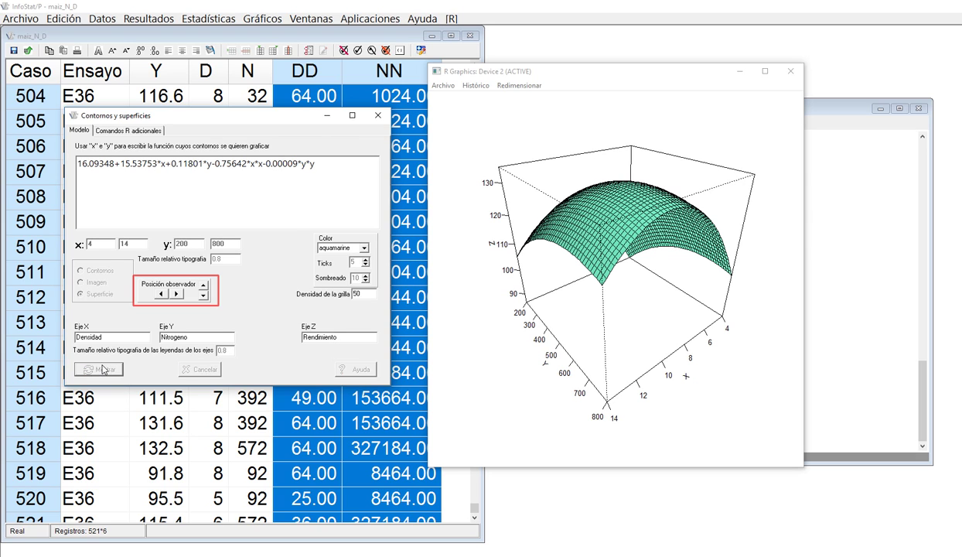
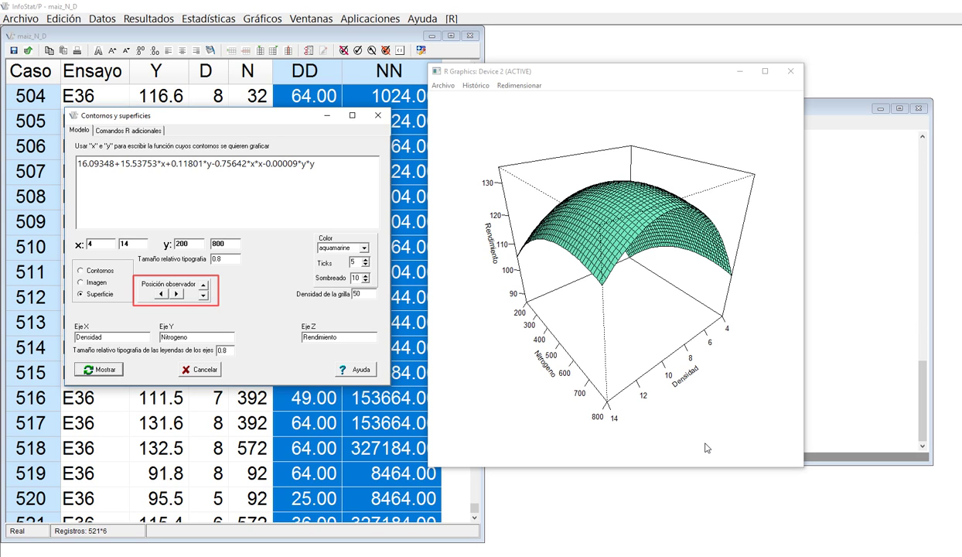
Rotate the surface in the opposite direction until the Densidad 14, Nitrogeno 200 corner faces the front
left_click(162, 295)
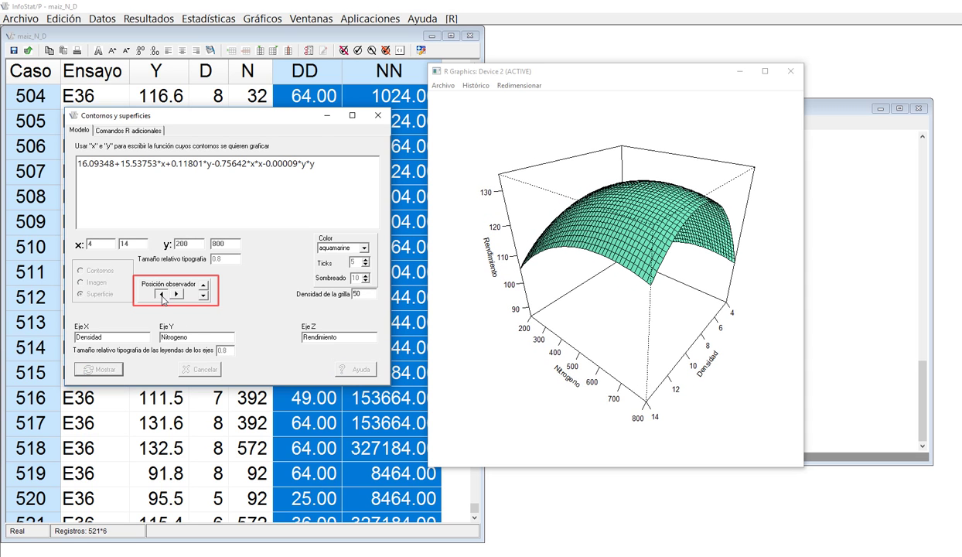
left_click(162, 294)
left_click(162, 295)
left_click(161, 295)
left_click(162, 294)
left_click(162, 295)
left_click(161, 295)
left_click(162, 295)
left_click(162, 295)
left_click(161, 294)
left_click(161, 295)
left_click(162, 295)
left_click(162, 295)
left_click(161, 295)
left_click(162, 294)
left_click(161, 295)
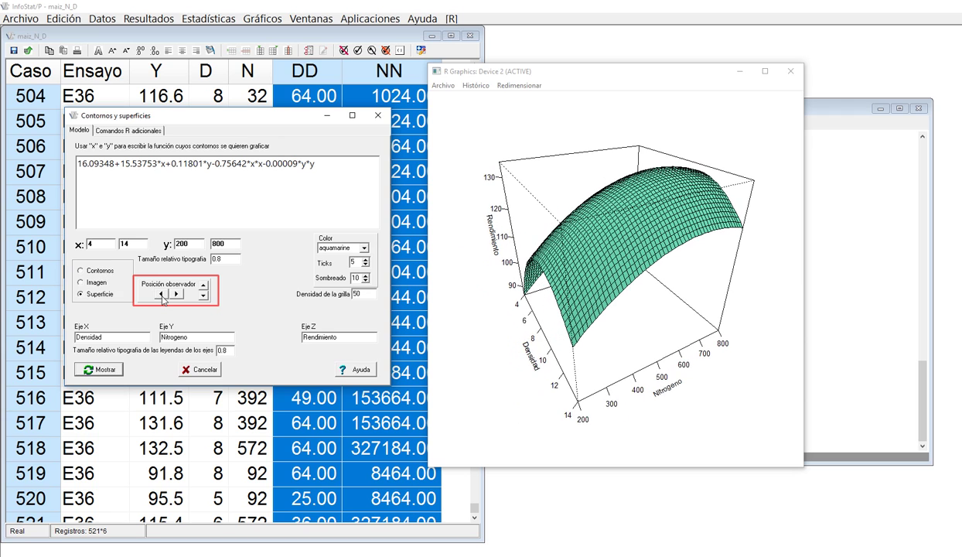
left_click(162, 295)
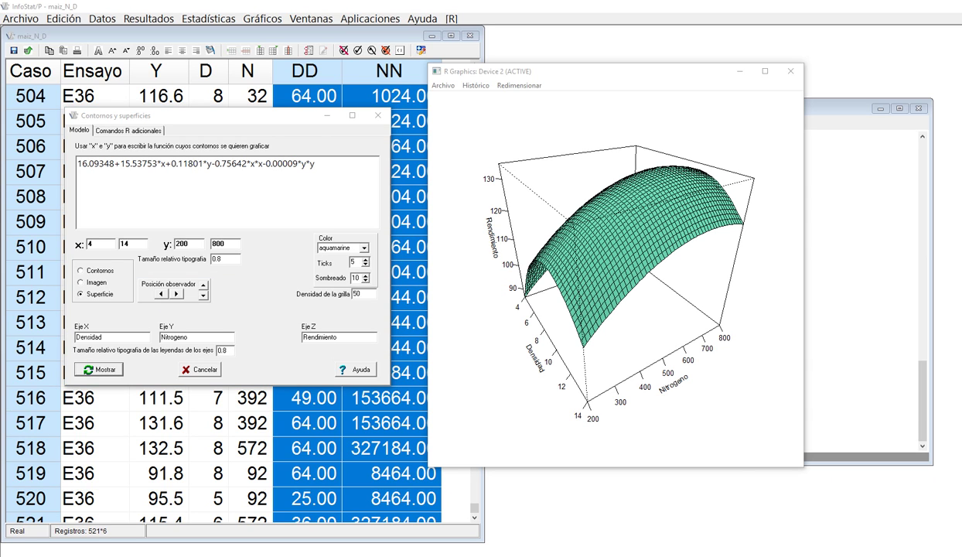
Change the plot type to Contornos and magnify the resulting contour plot to examine its levels
left_click_drag(73, 260, 136, 301)
left_click(81, 271)
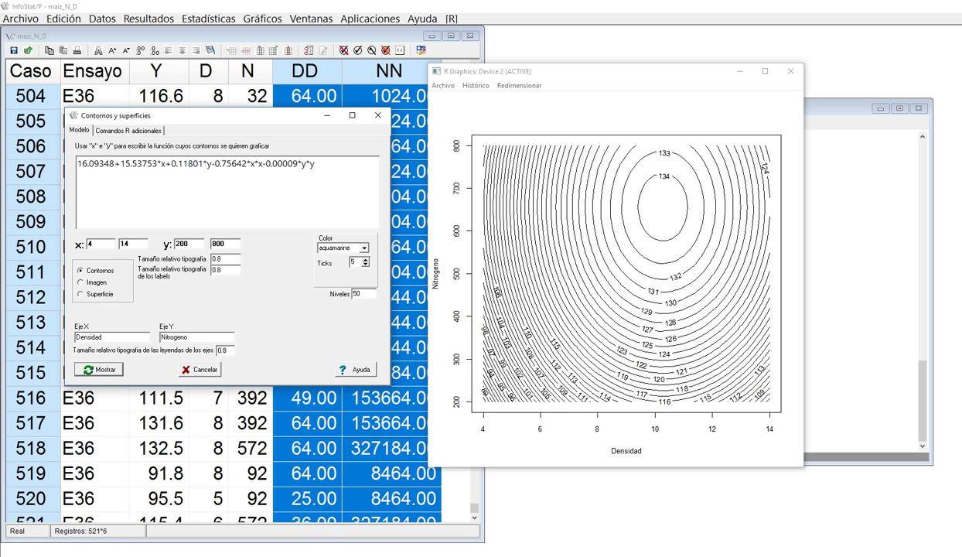
key("super+plus")
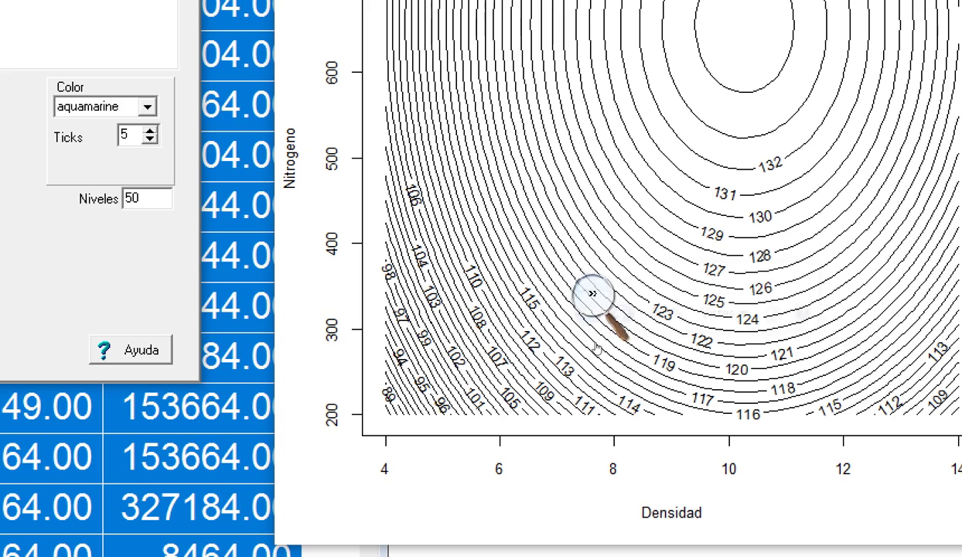
left_click(595, 298)
left_click(587, 313)
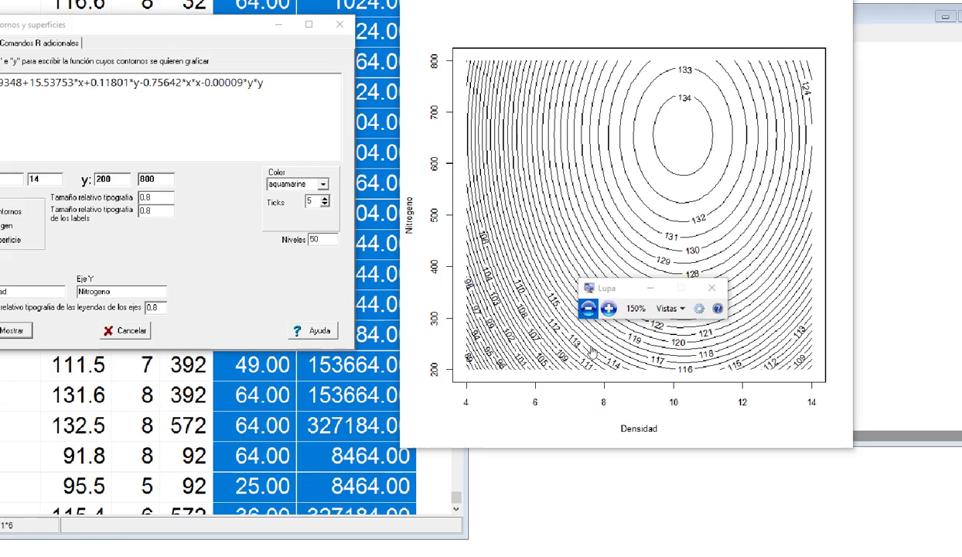
left_click(588, 309)
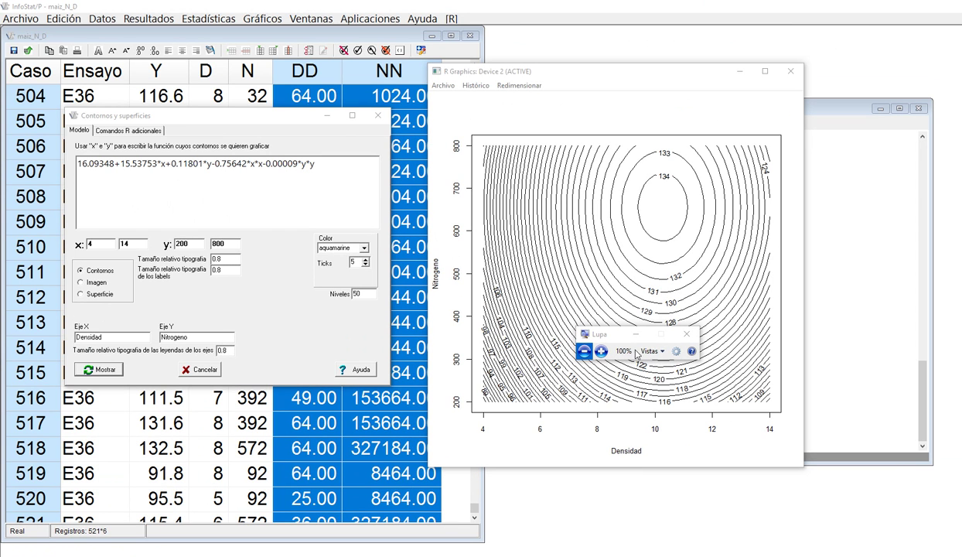
left_click(686, 336)
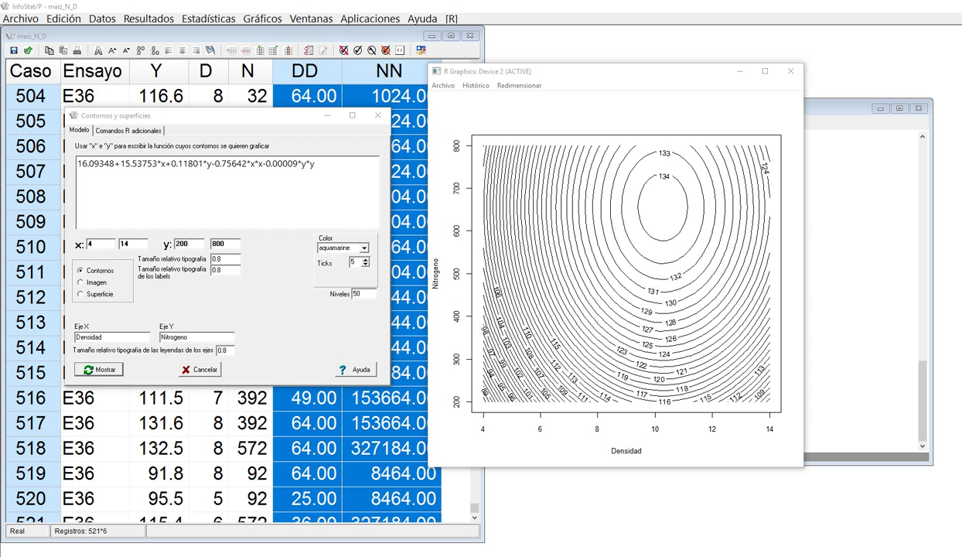
Magnify the screen, add abline(v=10,h=650) to the subsequent R commands and redraw the contour plot
key("super+plus")
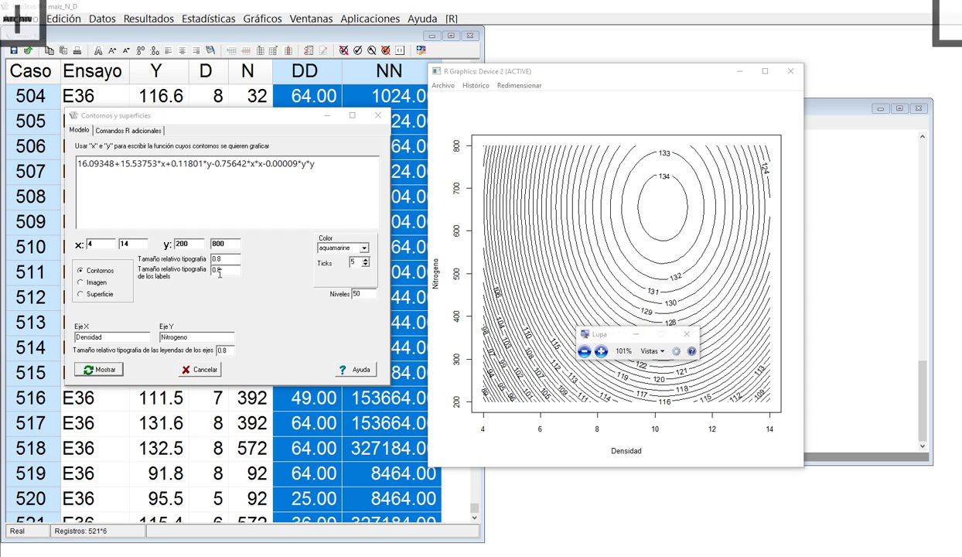
left_click(601, 352)
left_click(601, 352)
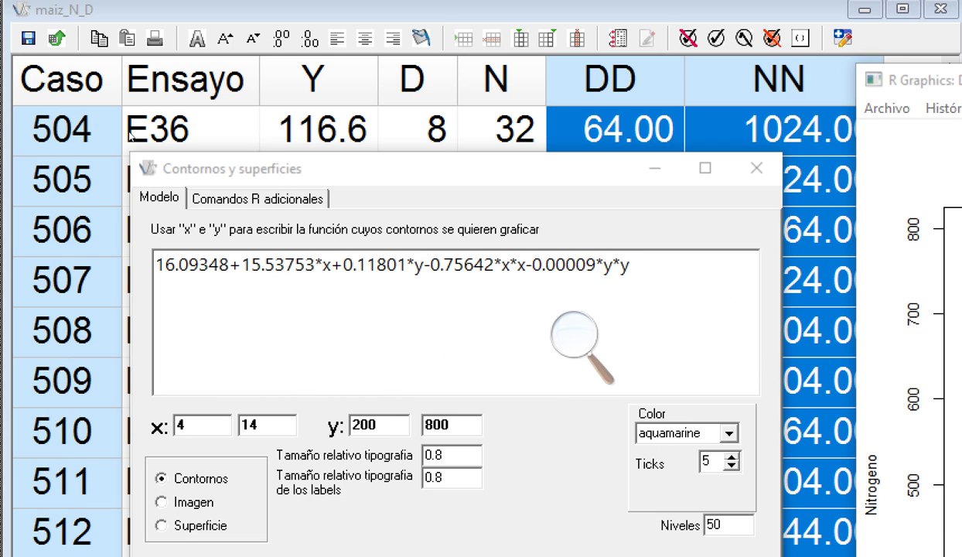
key("ctrl+Tab")
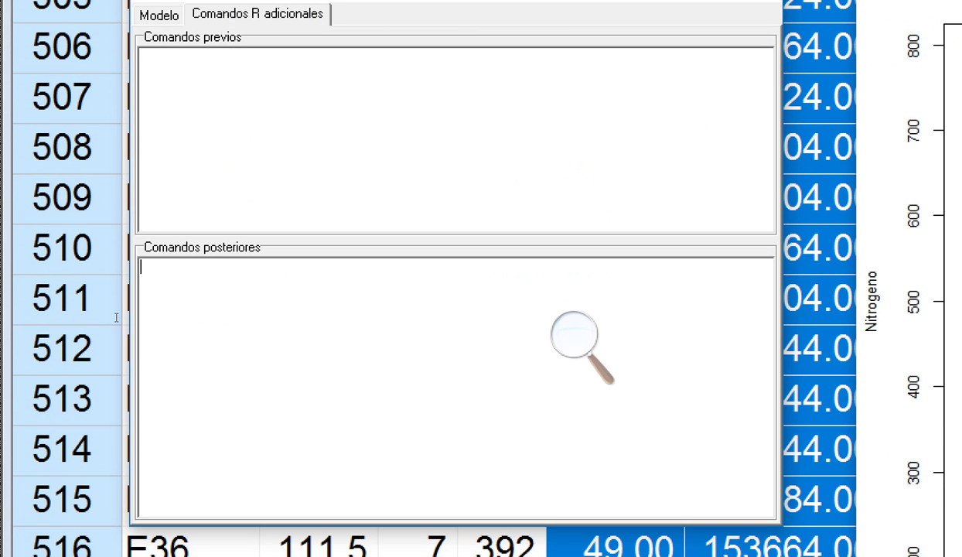
type("abline")
key("ctrl+plus")
key("ctrl+plus")
type("(")
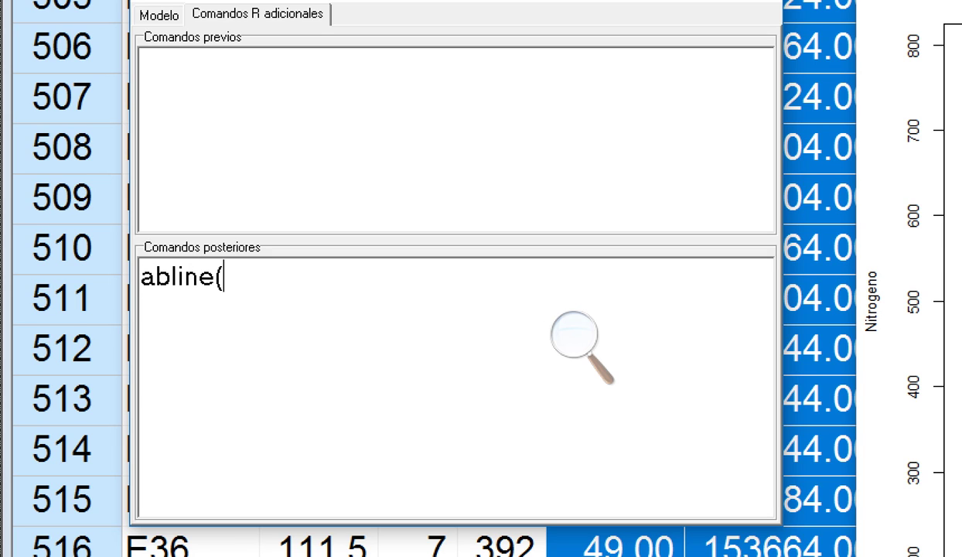
type("v=10,h=")
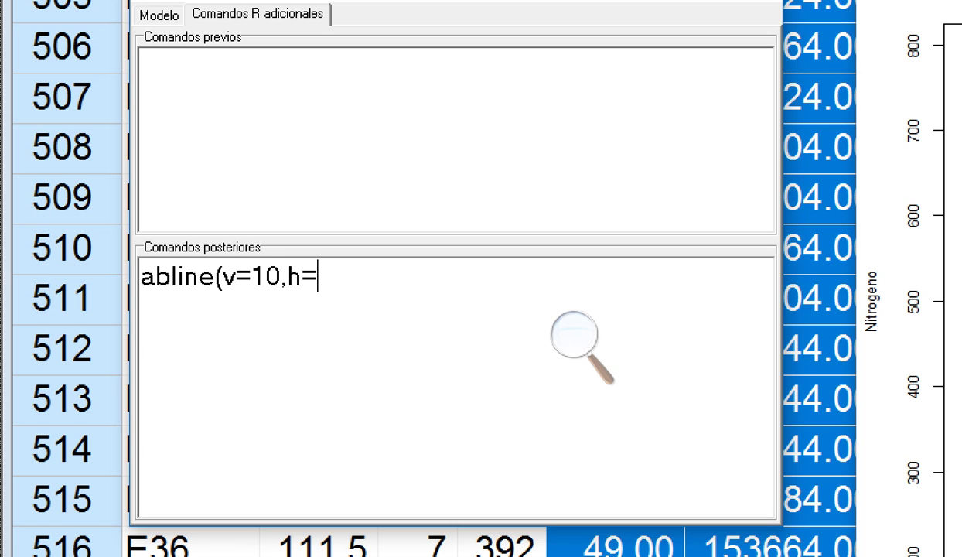
type("650)")
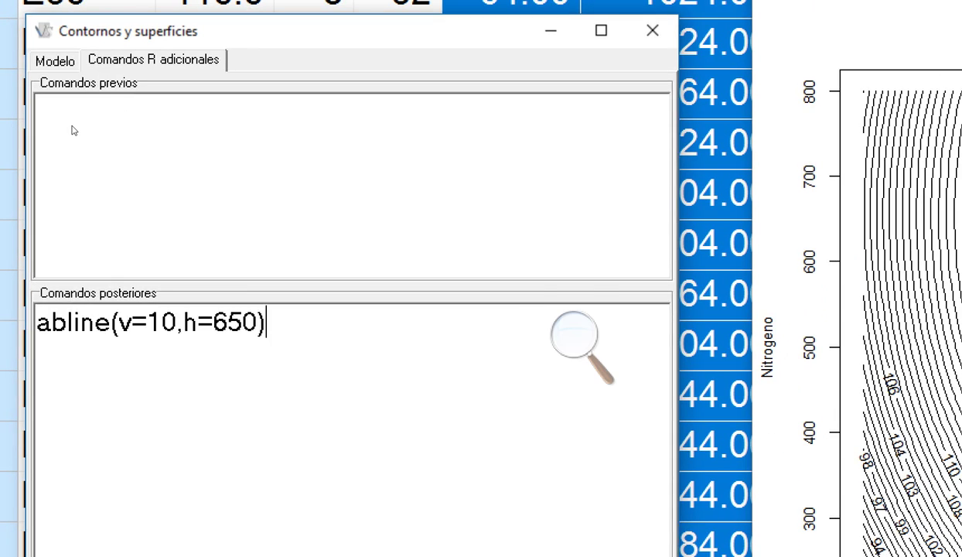
key("ctrl+Tab")
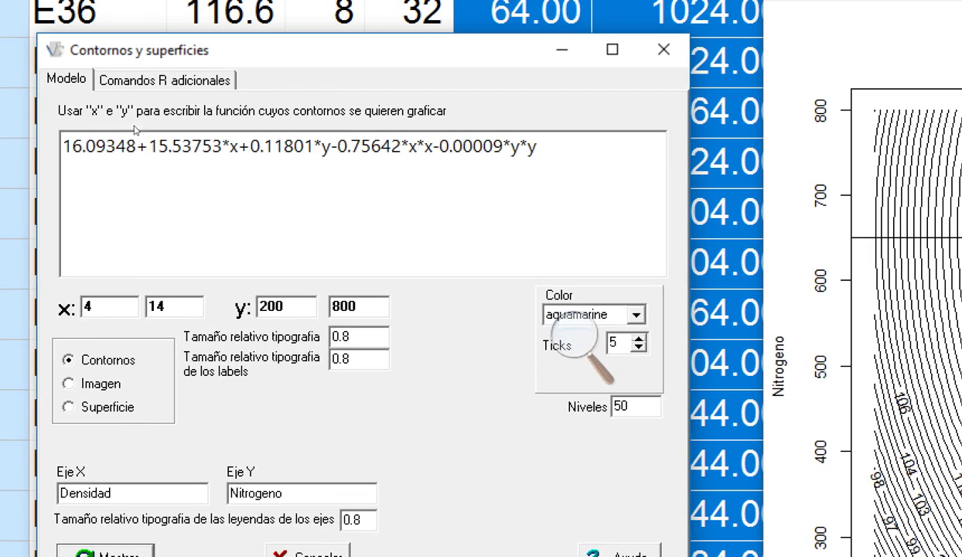
Change the vertical reference line in the abline command to v=10.2 and redraw the contour plot
left_click(165, 78)
key("ctrl+a")
key("Left")
key("Left")
key("Left")
key("Left")
key("Left")
key("Left")
key("Left")
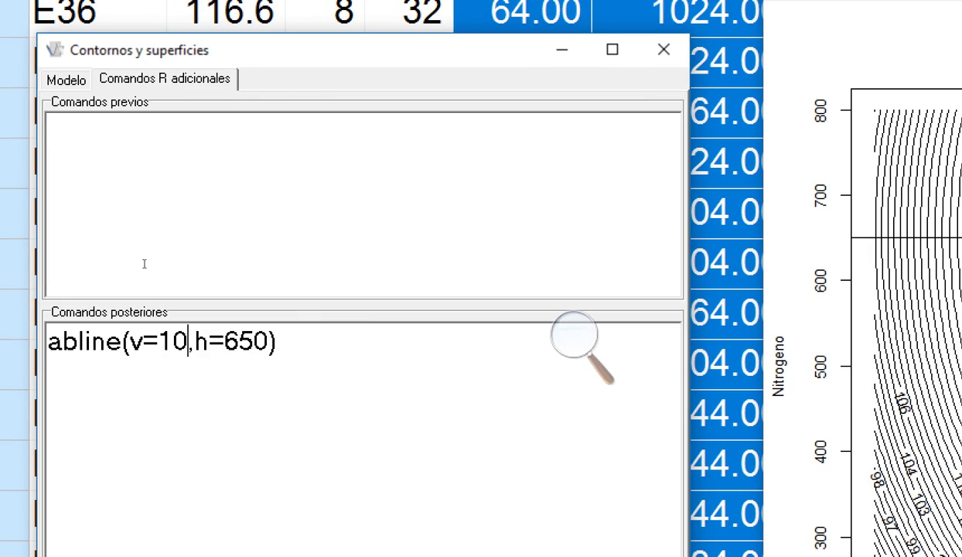
type(".2")
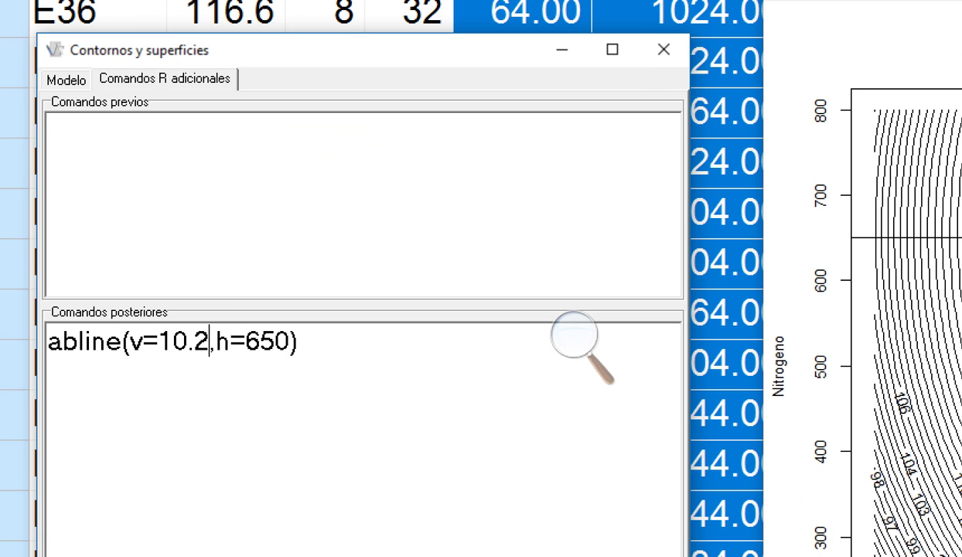
key("ctrl+Tab")
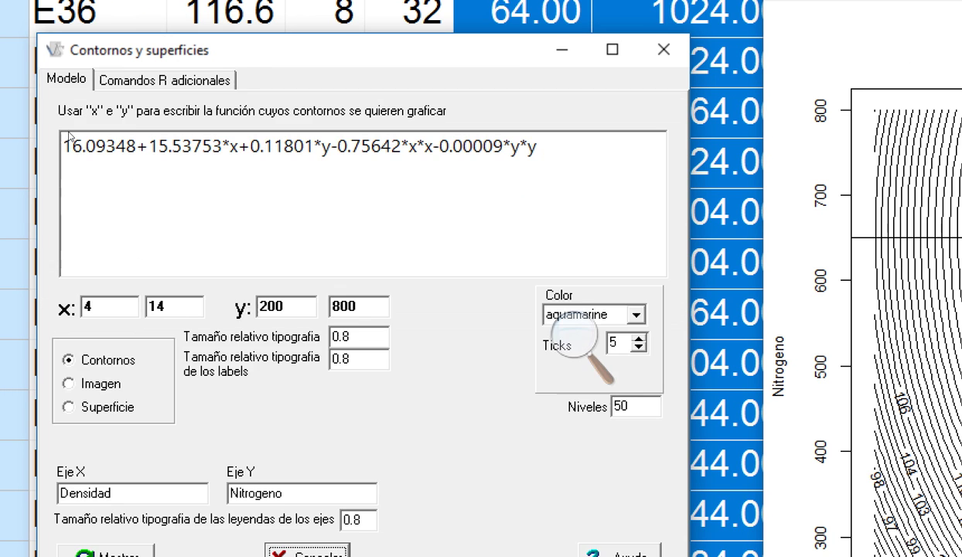
key("Return")
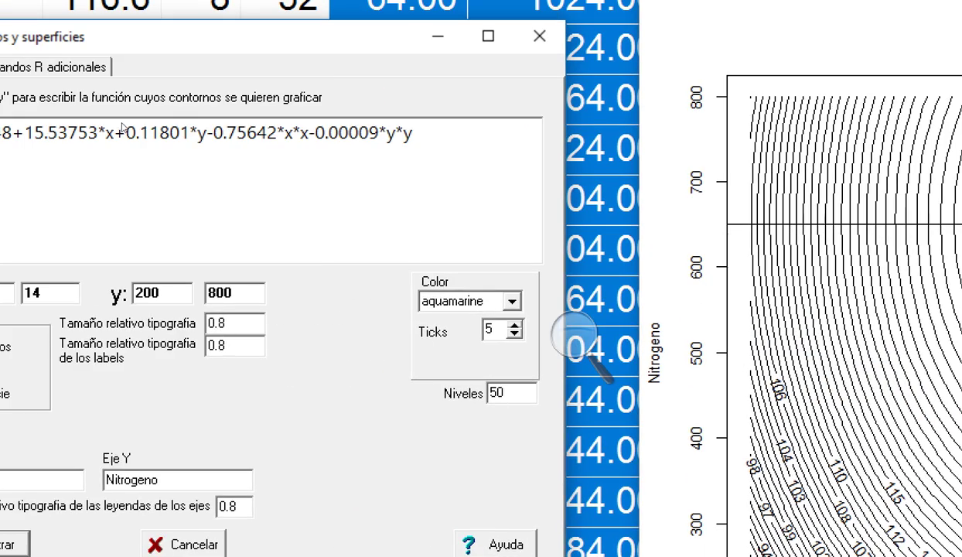
Set the vertical reference line in the abline command to v=8 and redraw the contour plot
key("ctrl+Tab")
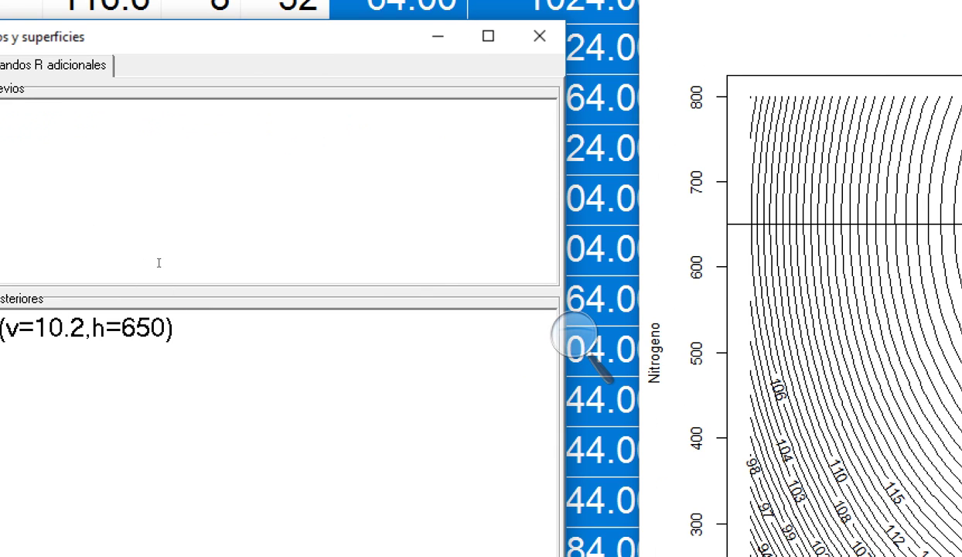
key("Right")
key("shift+Left")
key("shift+Left")
key("shift+Left")
key("shift+Left")
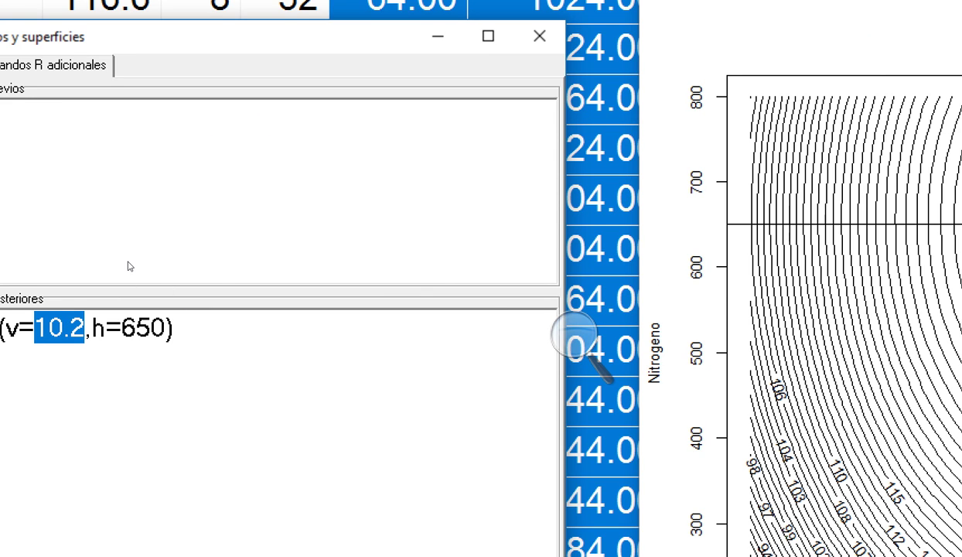
type("8")
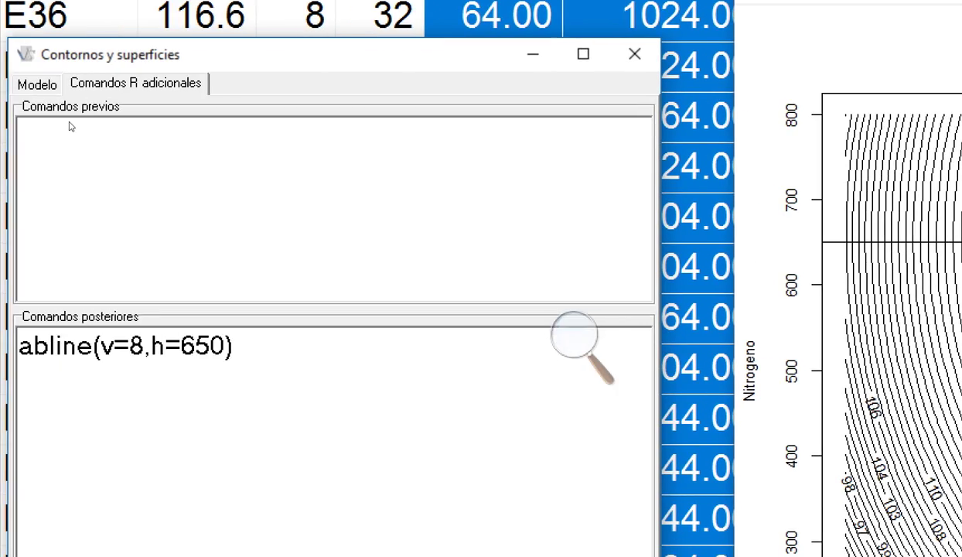
key("Return")
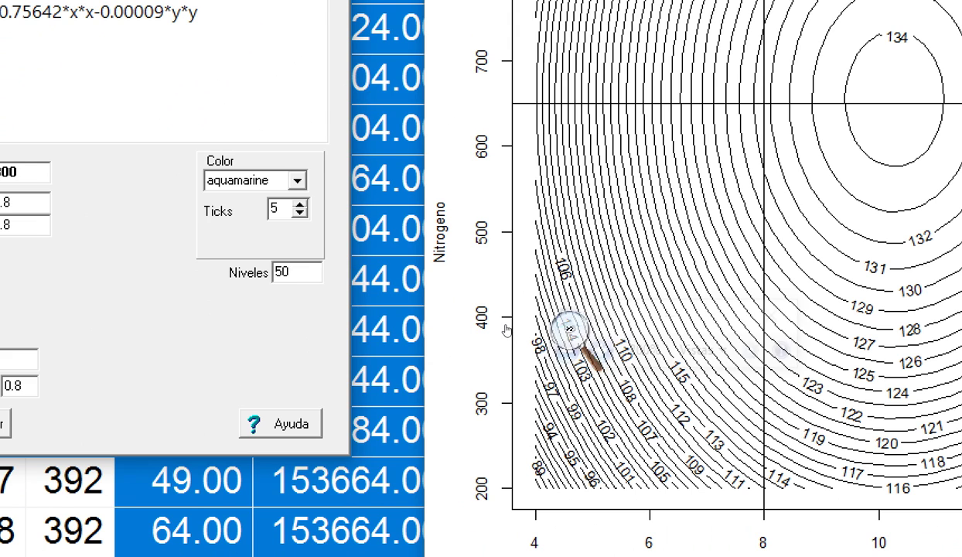
Return the screen magnification to 100% and close the magnifier
left_click(569, 335)
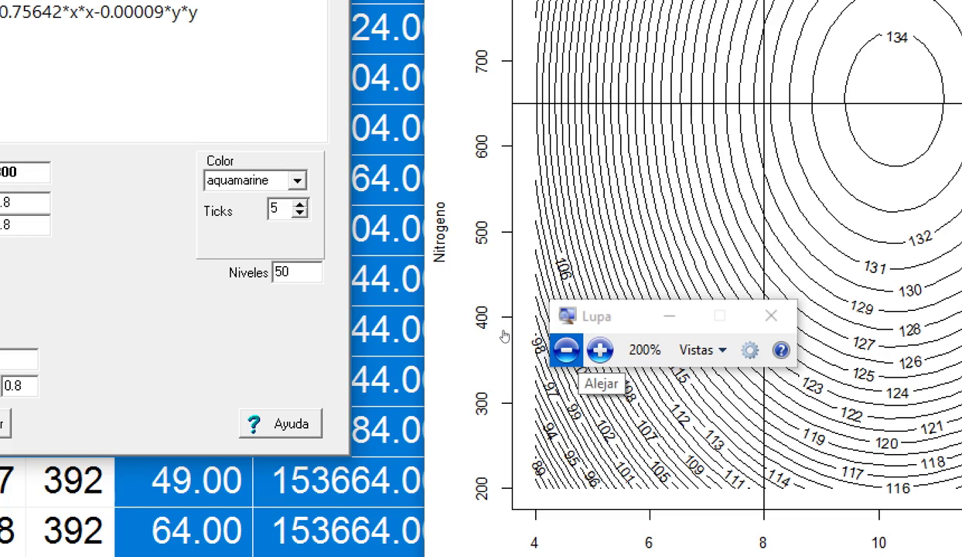
left_click(567, 350)
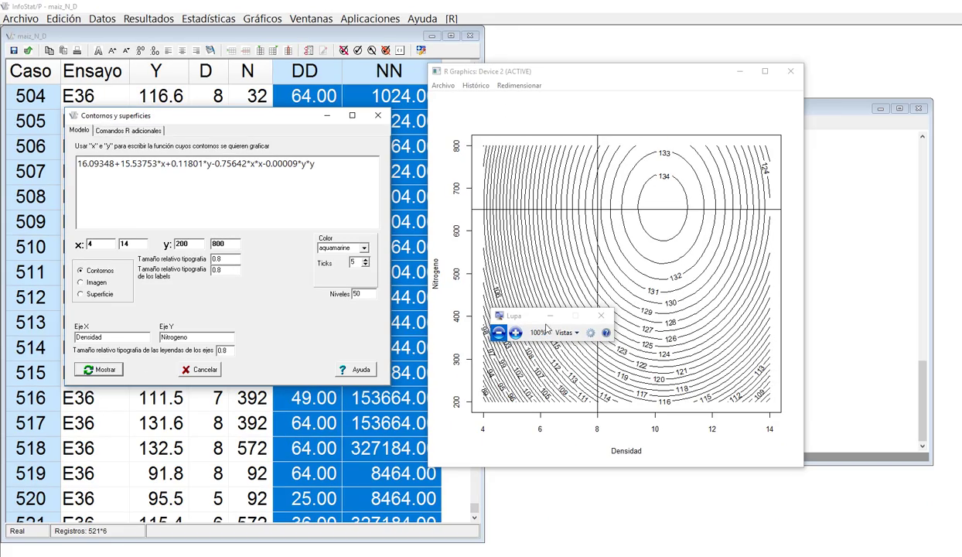
left_click(599, 316)
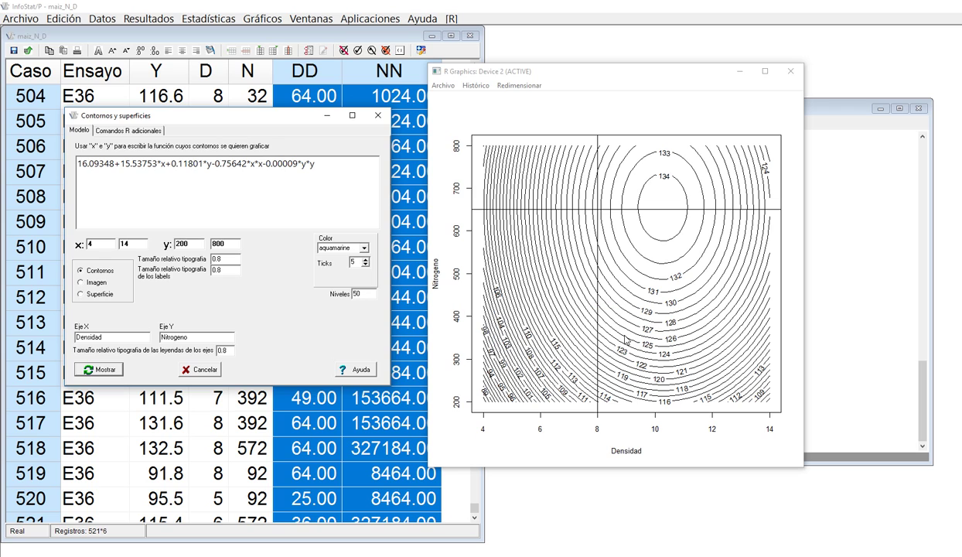